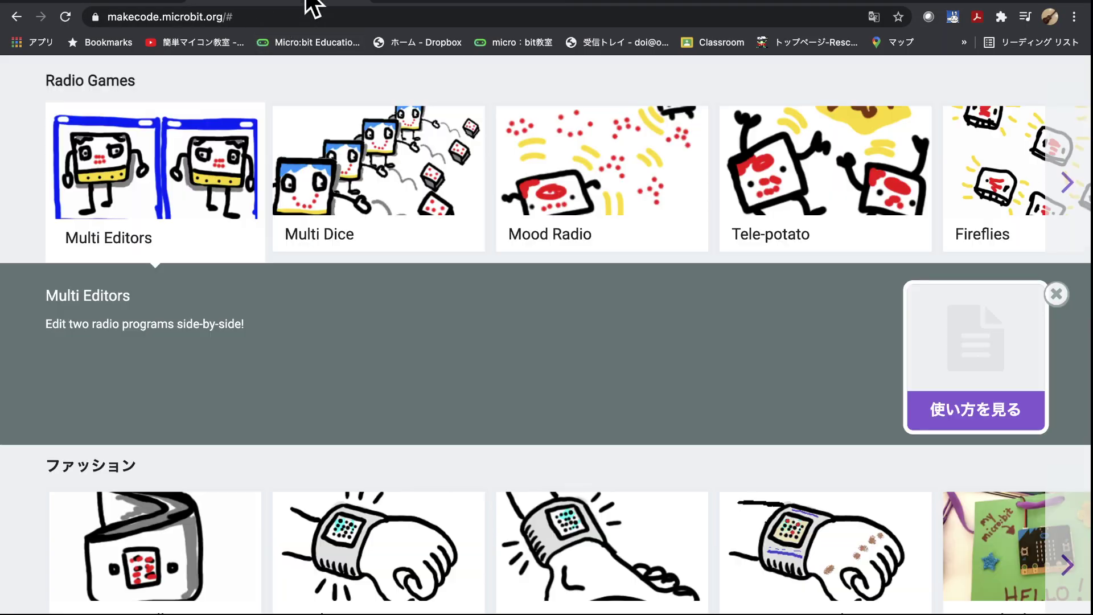
- Scroll to Radio Games and open the Multi Editors card's details panel
left_click(306, 2)
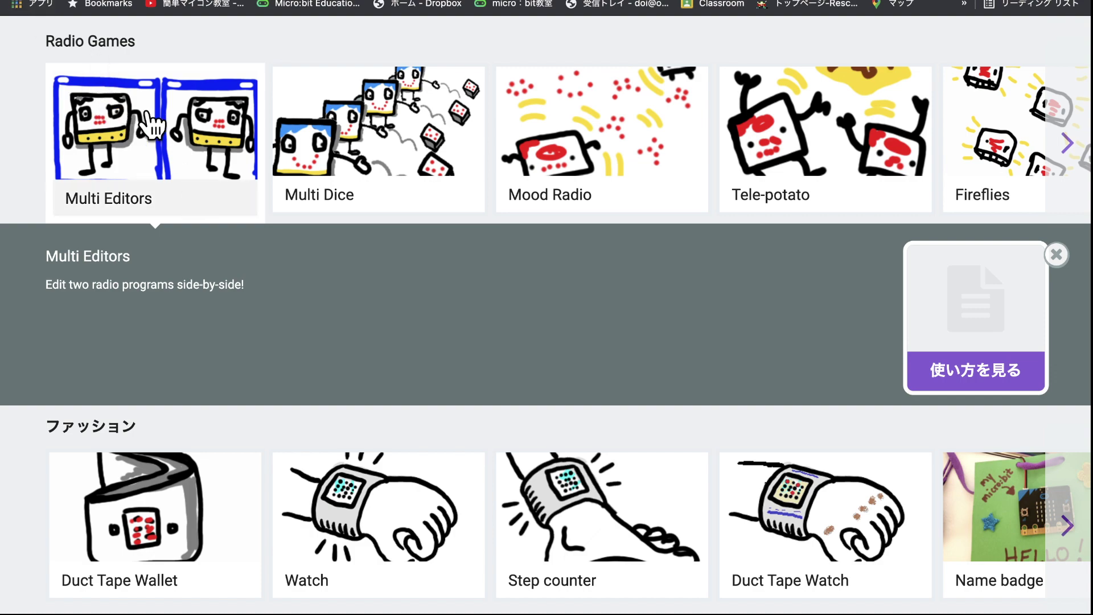
scroll(264, 212, "up", 10)
scroll(303, 138, "up", 10)
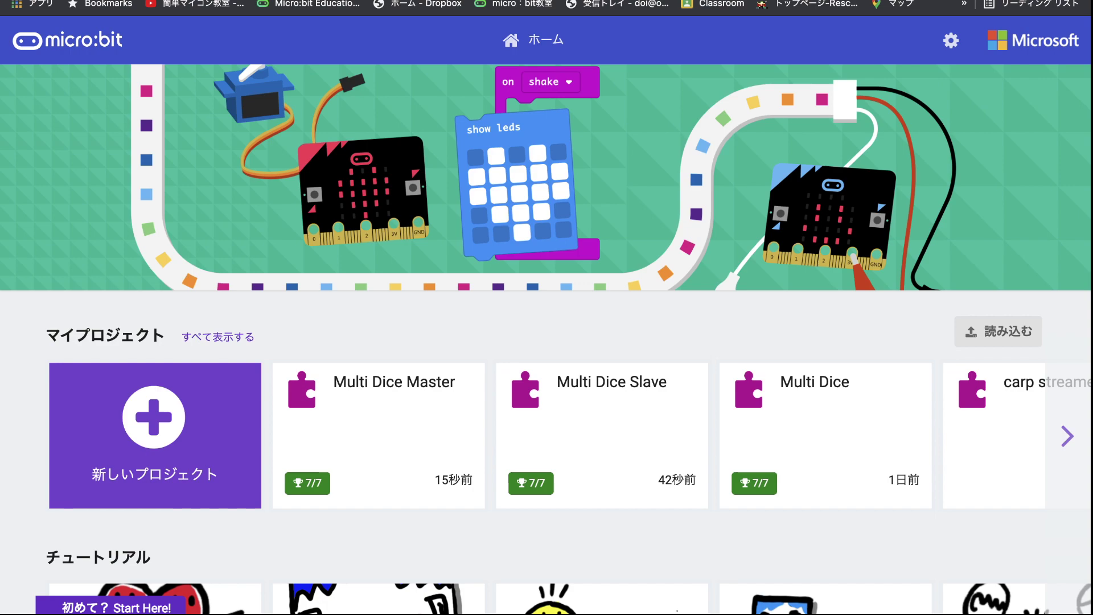
scroll(303, 171, "down", 2)
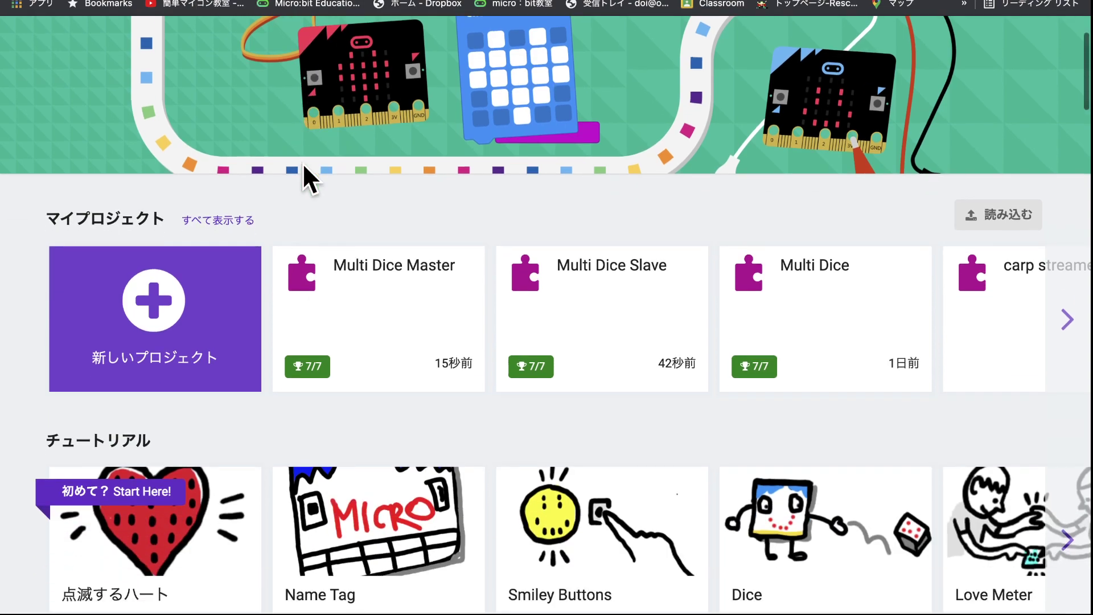
scroll(302, 176, "down", 2)
scroll(305, 176, "down", 5)
scroll(302, 171, "down", 4)
scroll(305, 179, "down", 3)
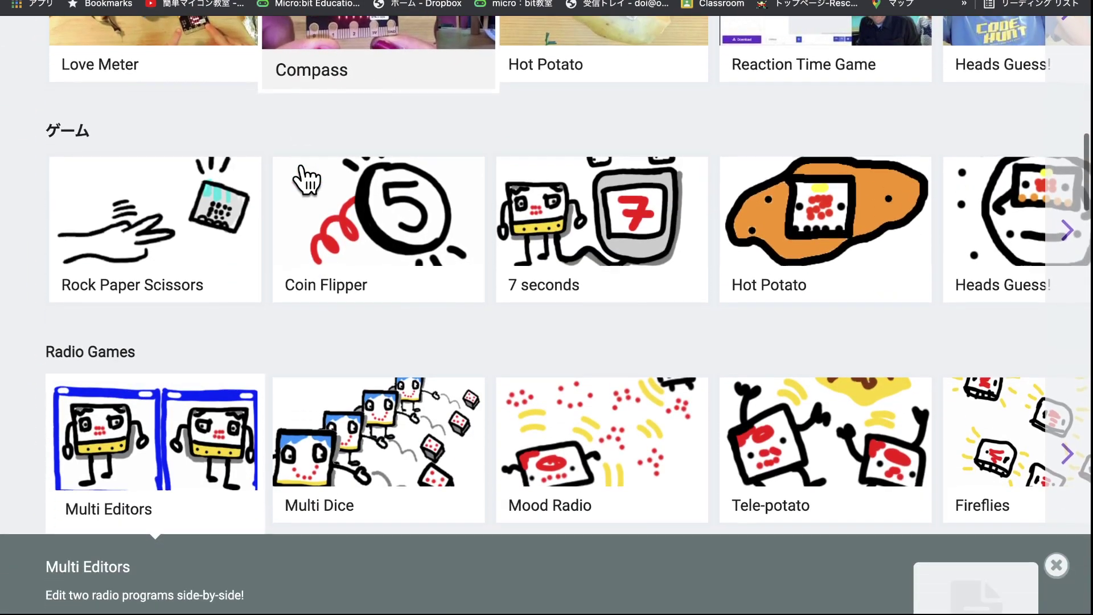
scroll(305, 178, "down", 1)
scroll(249, 196, "down", 1)
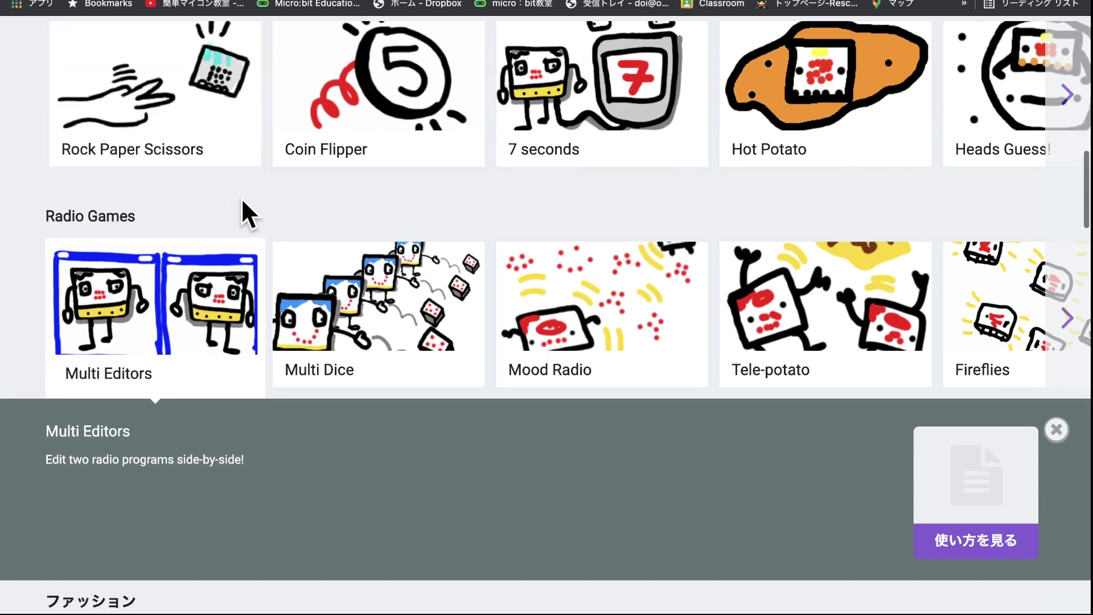
left_click(177, 322)
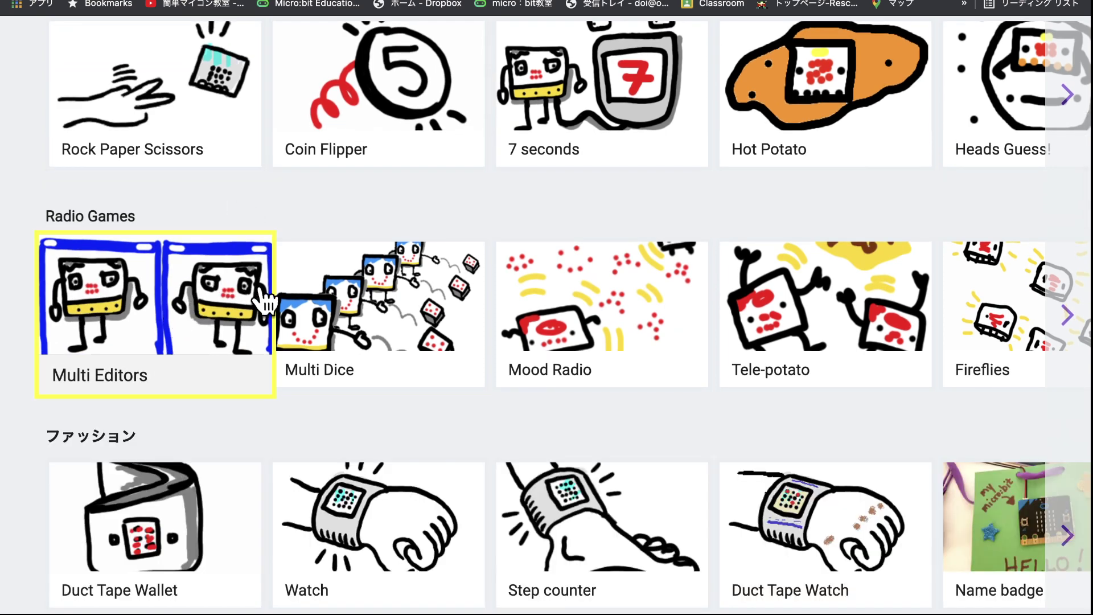
left_click(180, 285)
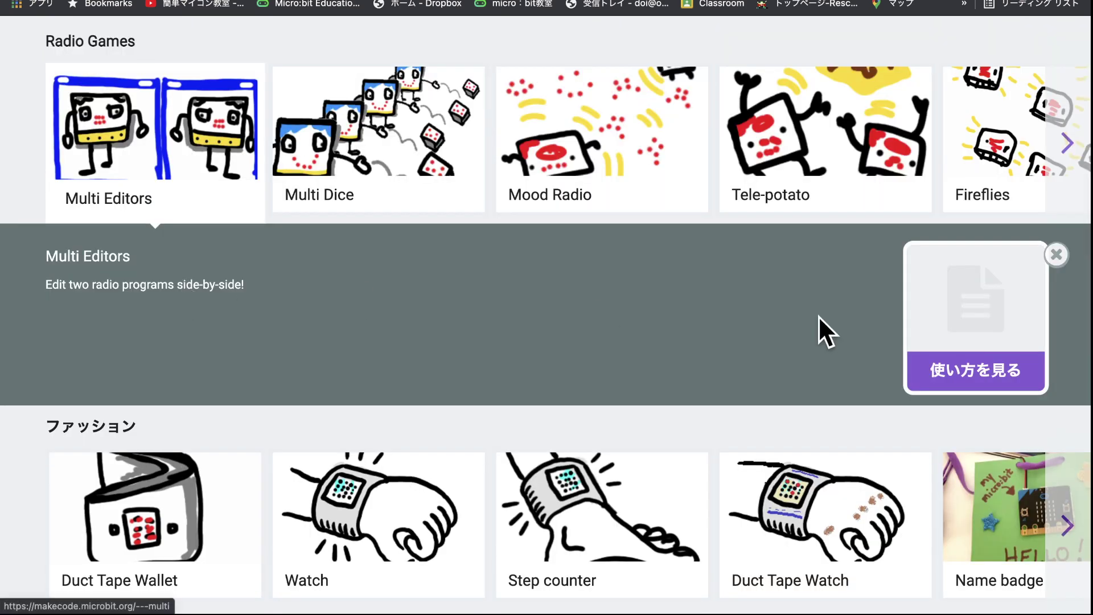
- Launch the side-by-side Multi Editors and load Multi Dice Master in the left pane
left_click(981, 322)
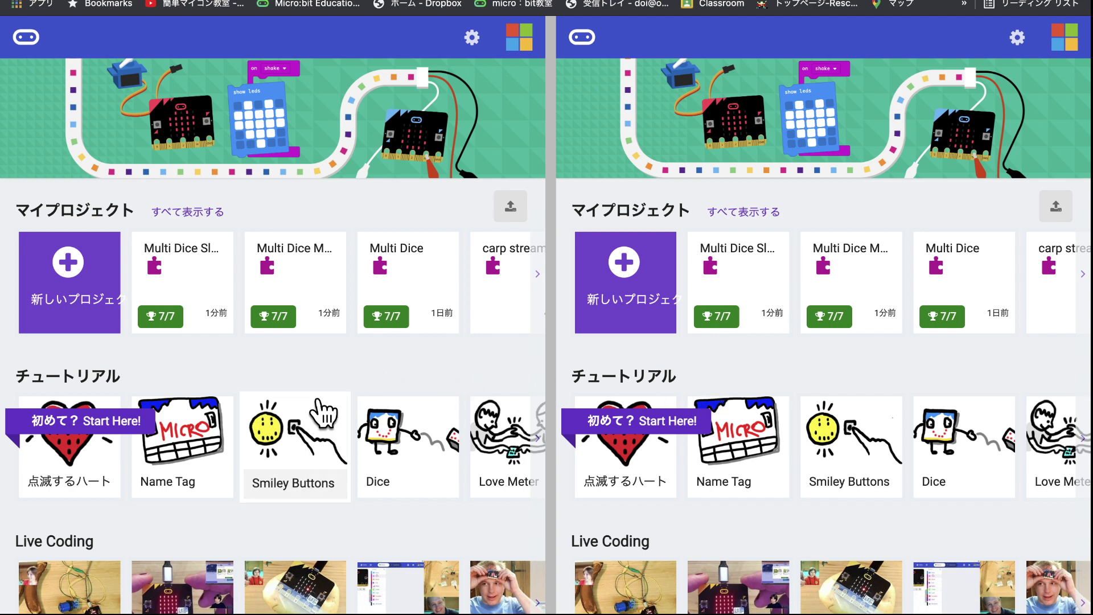
scroll(311, 415, "down", 5)
scroll(296, 408, "down", 3)
scroll(295, 404, "down", 2)
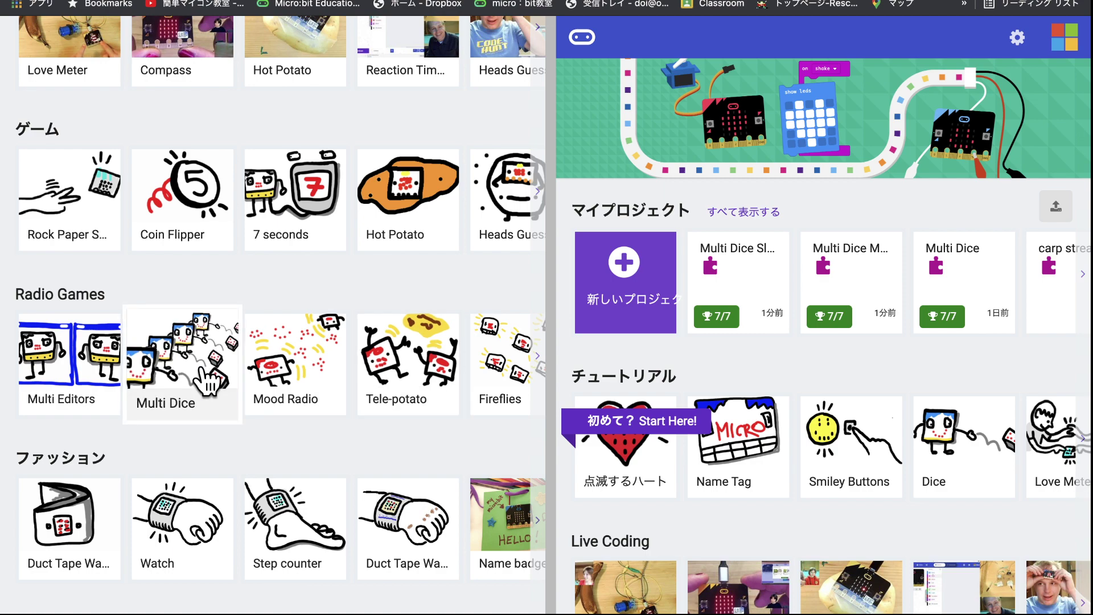
scroll(215, 376, "up", 5)
scroll(215, 364, "up", 5)
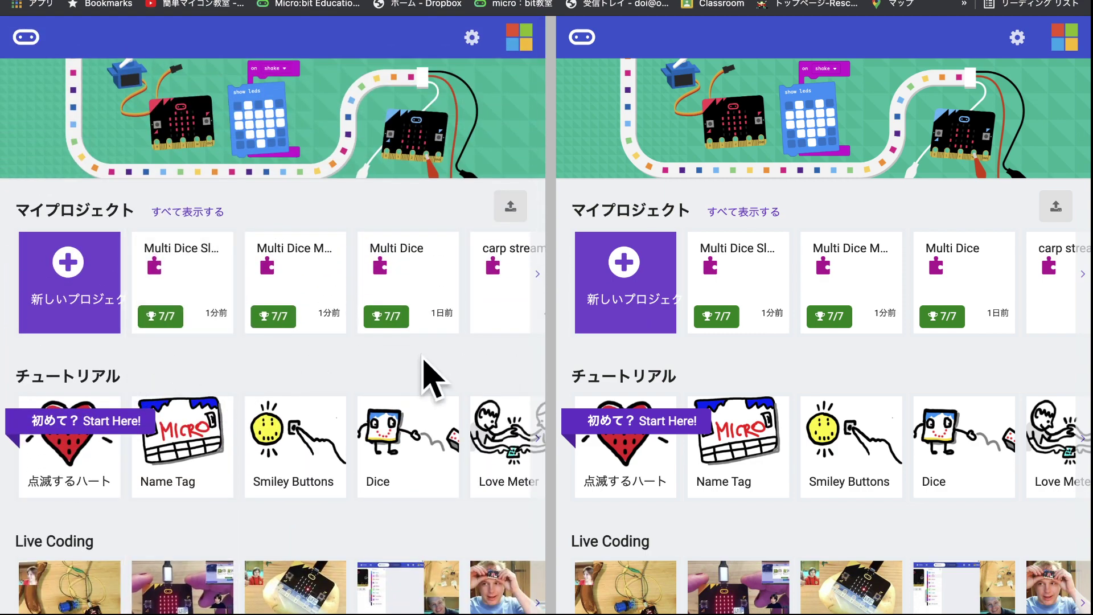
scroll(854, 423, "down", 3)
scroll(854, 434, "up", 3)
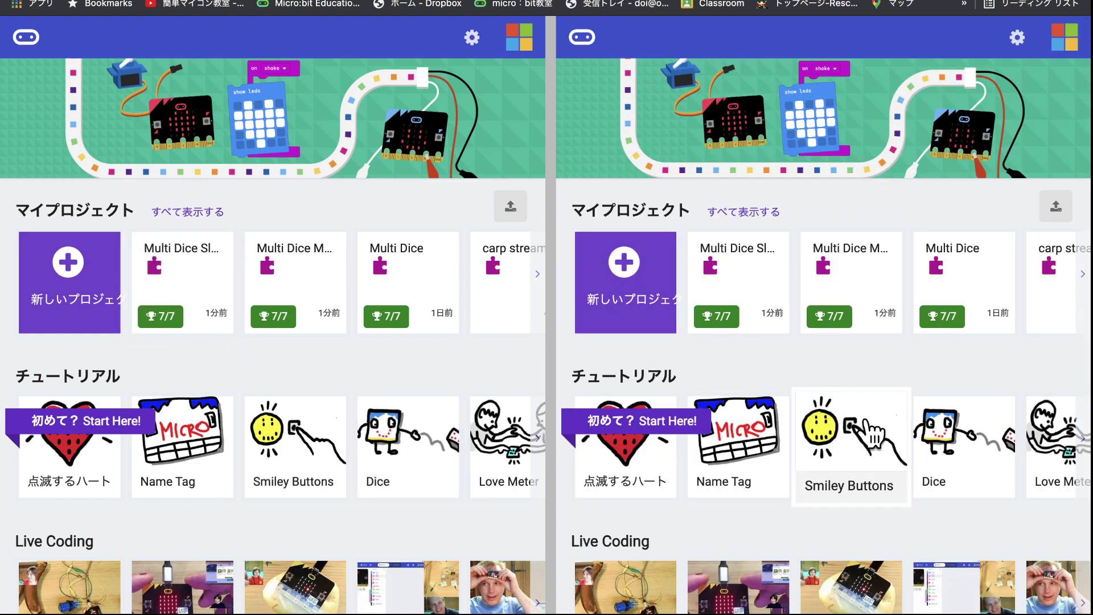
scroll(825, 421, "down", 3)
scroll(825, 422, "up", 3)
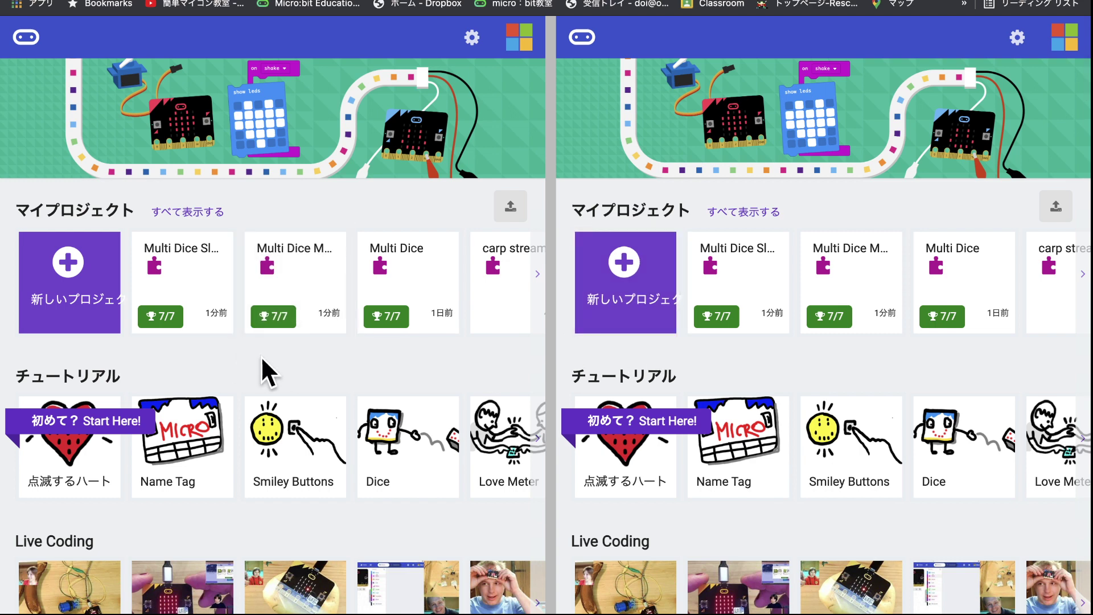
left_click(298, 291)
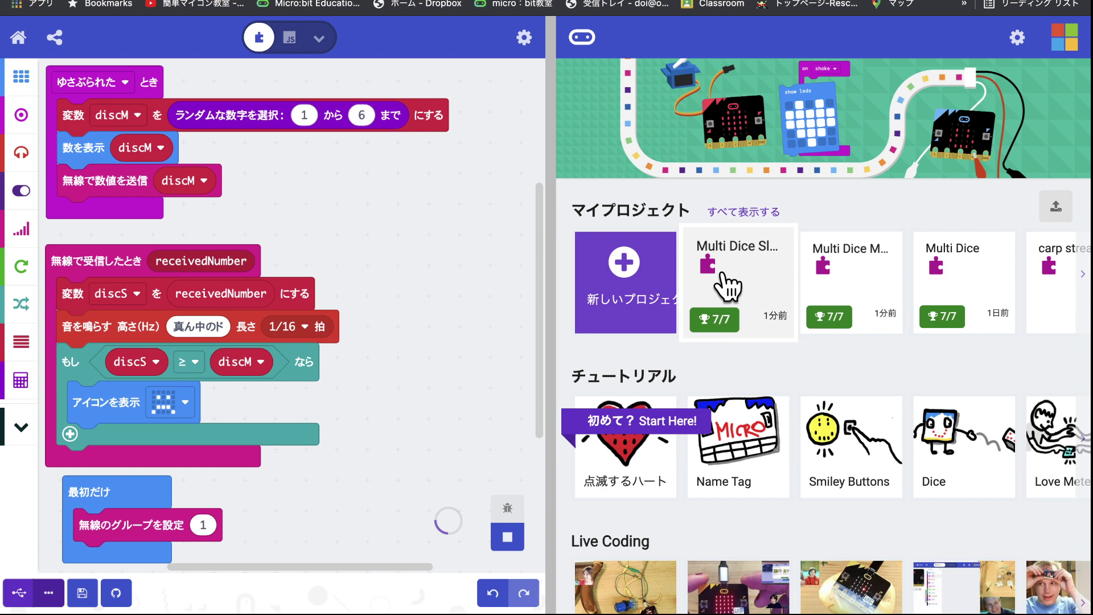
- Load Multi Dice Slave in the right pane and enlarge both simulators to full size
left_click(723, 269)
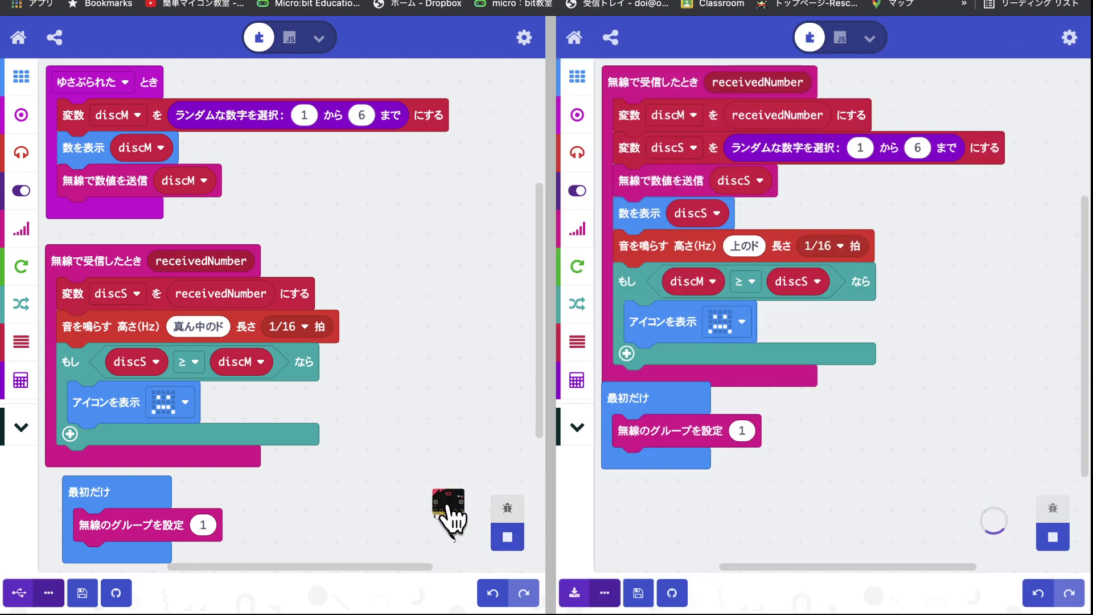
left_click(450, 510)
left_click(996, 514)
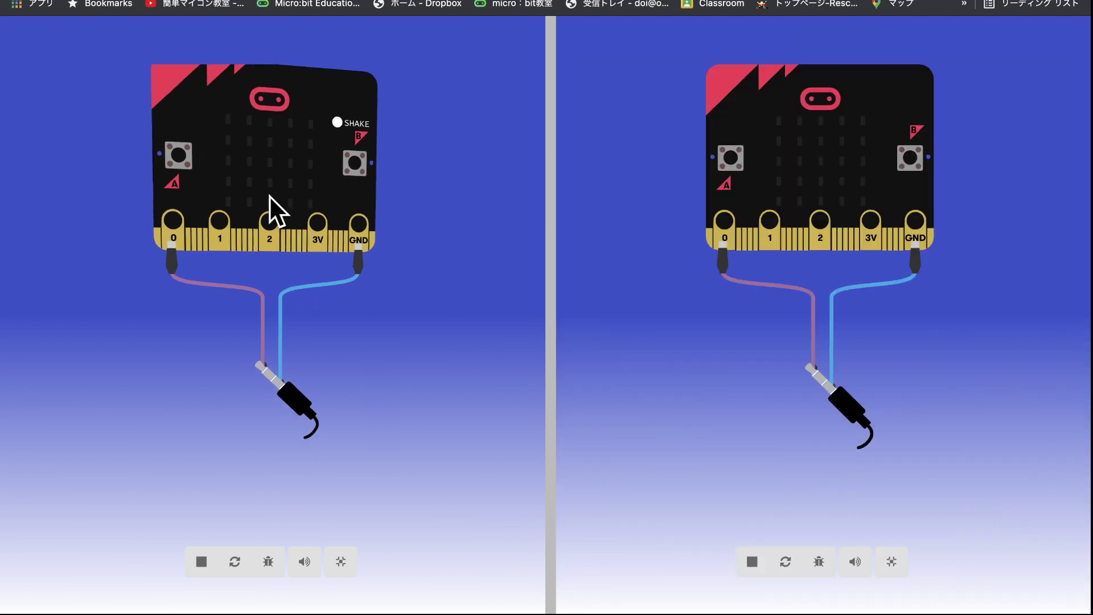
- Shake the master board several times to send rolls, then return the left pane to blocks
left_click(334, 132)
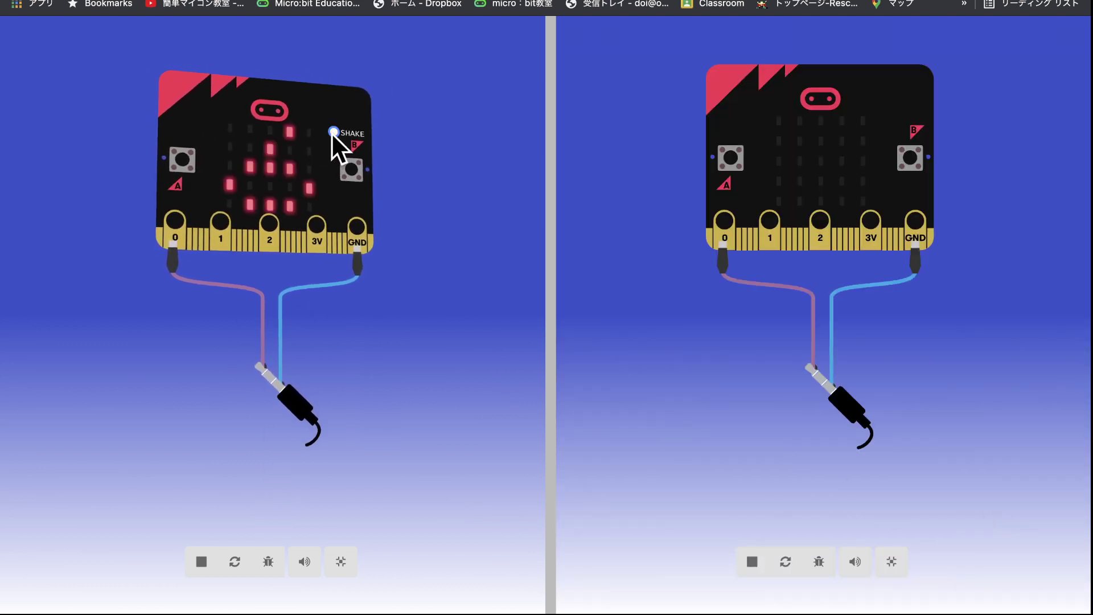
left_click(910, 160)
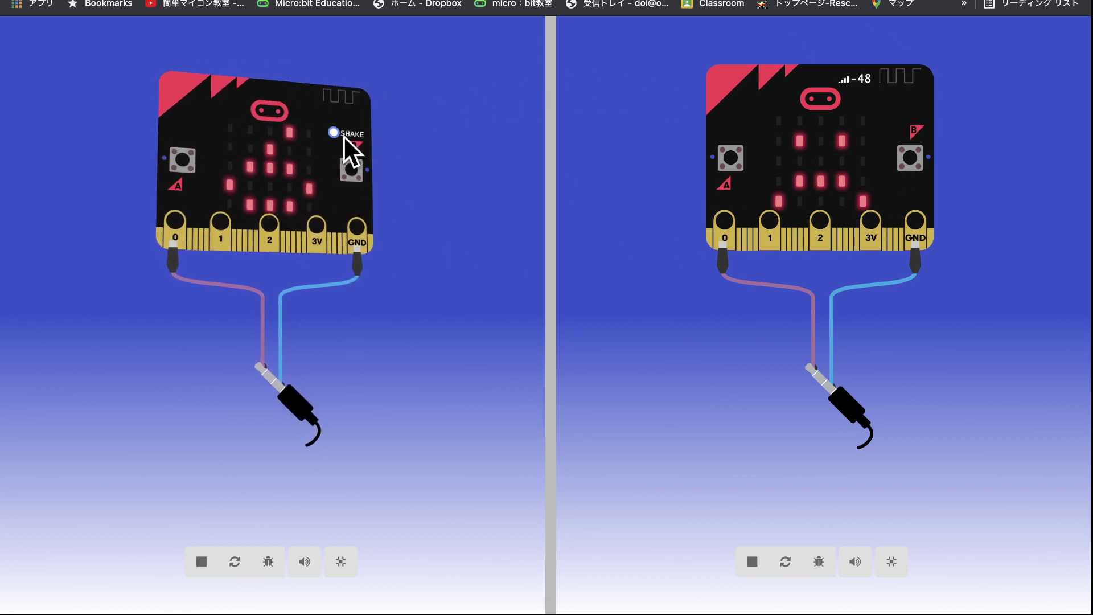
left_click(354, 166)
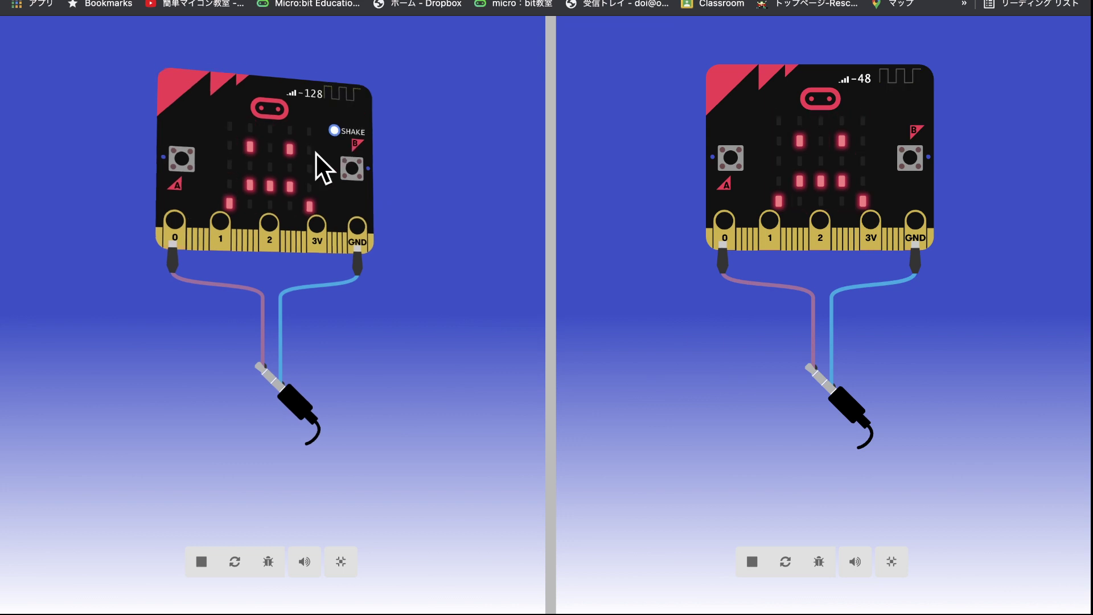
left_click(336, 132)
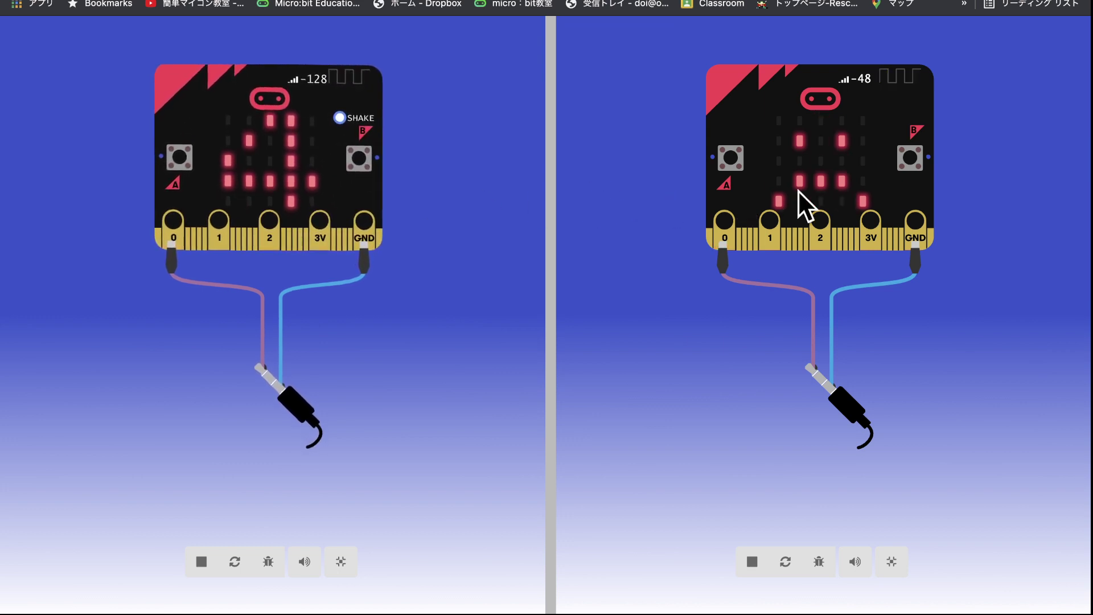
left_click(332, 131)
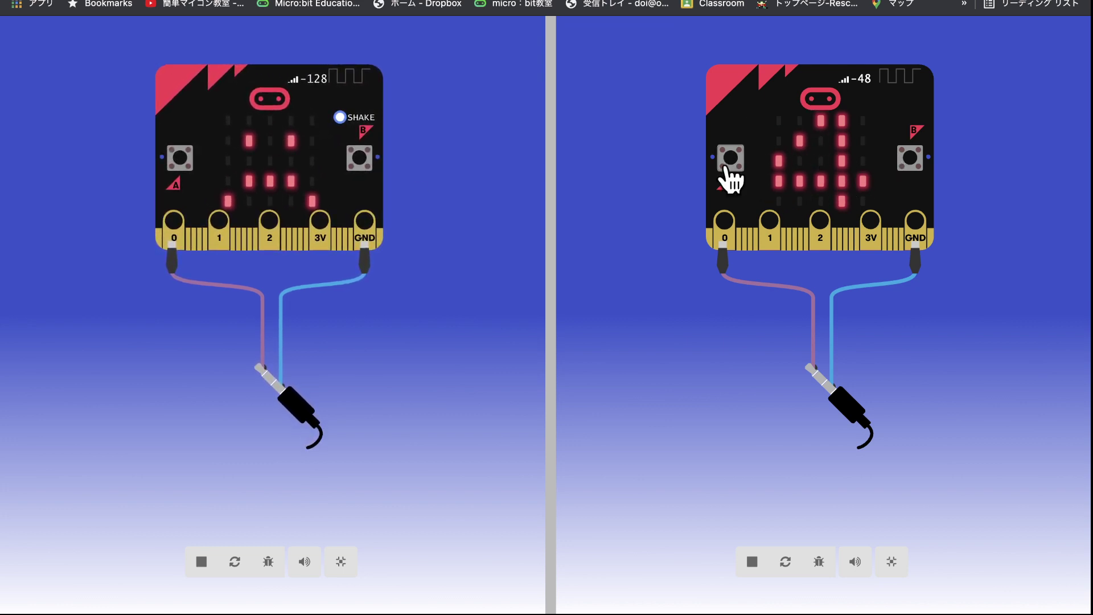
left_click(344, 570)
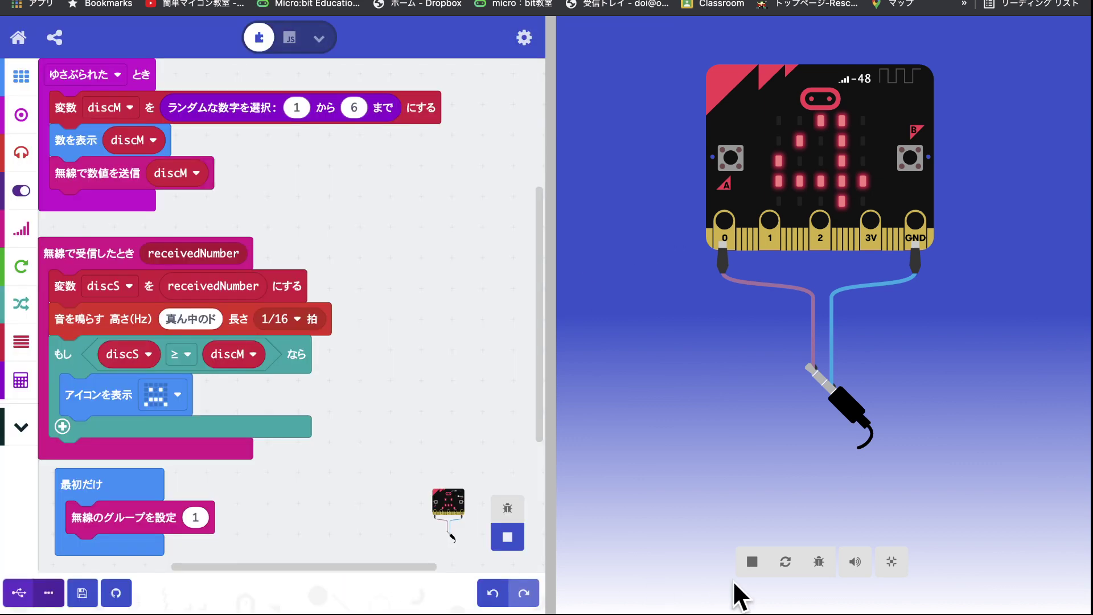
- Exit the right simulator's full-screen view back to the block editor
left_click(890, 561)
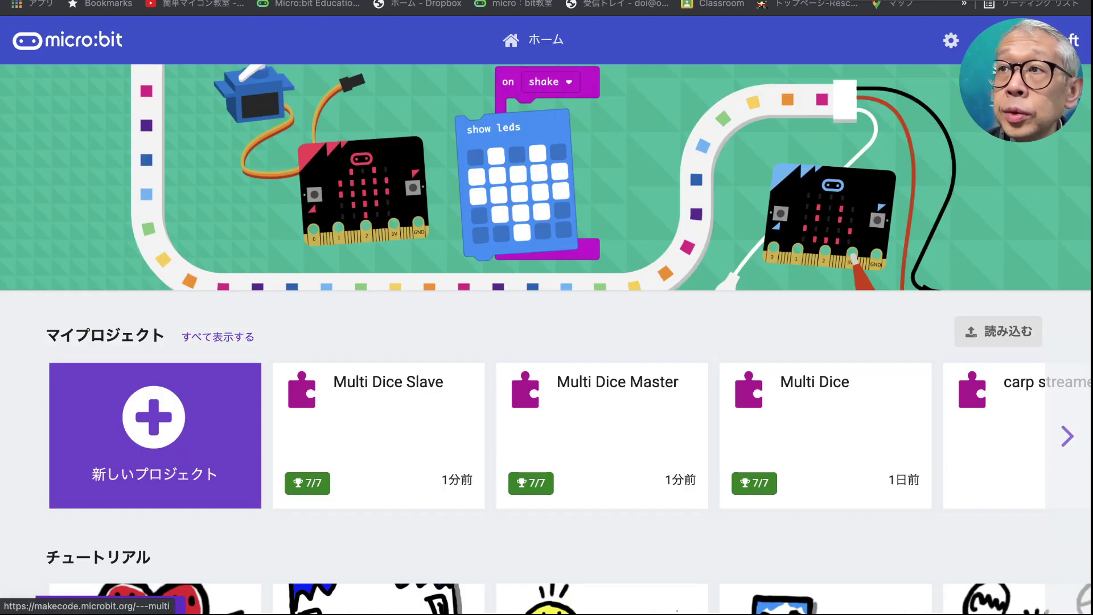
- Duplicate Multi Dice Master from My Projects as Multi Dice Master #2
left_click(584, 433)
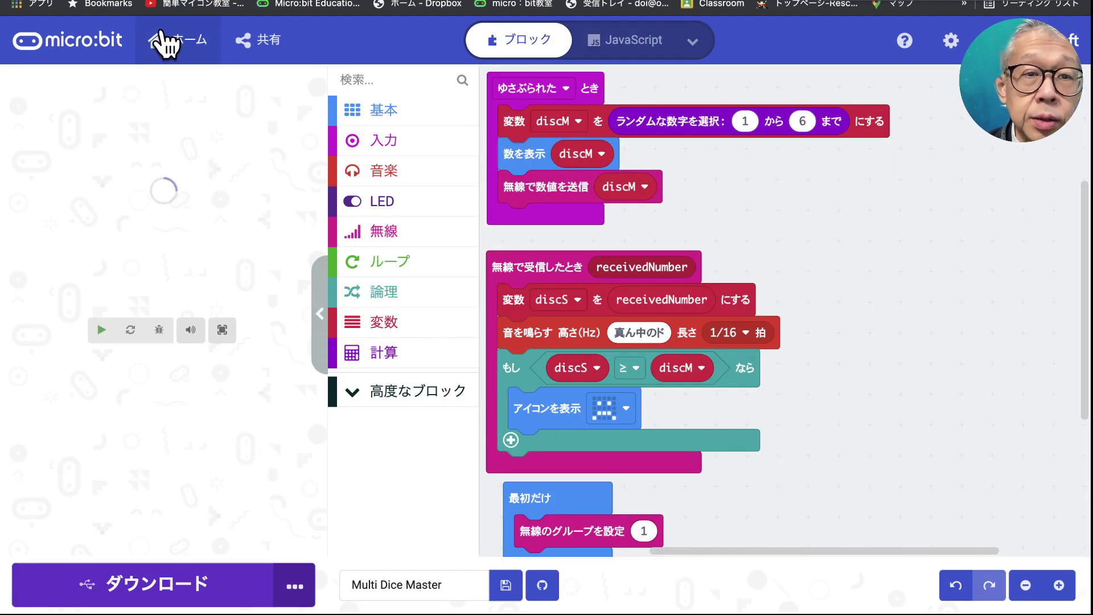
left_click(162, 36)
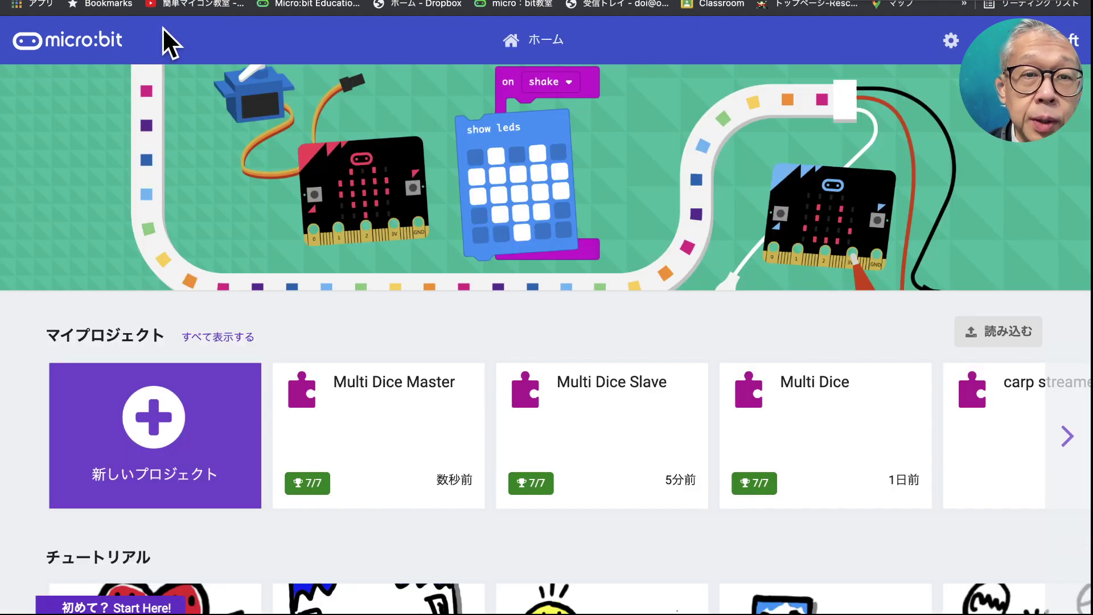
left_click(219, 337)
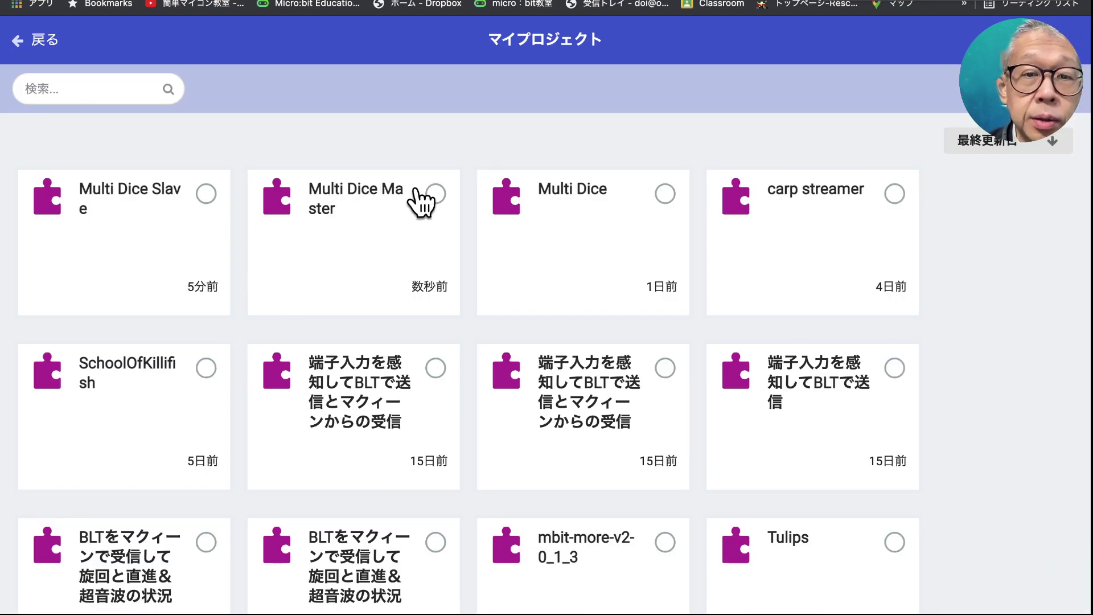
left_click(435, 195)
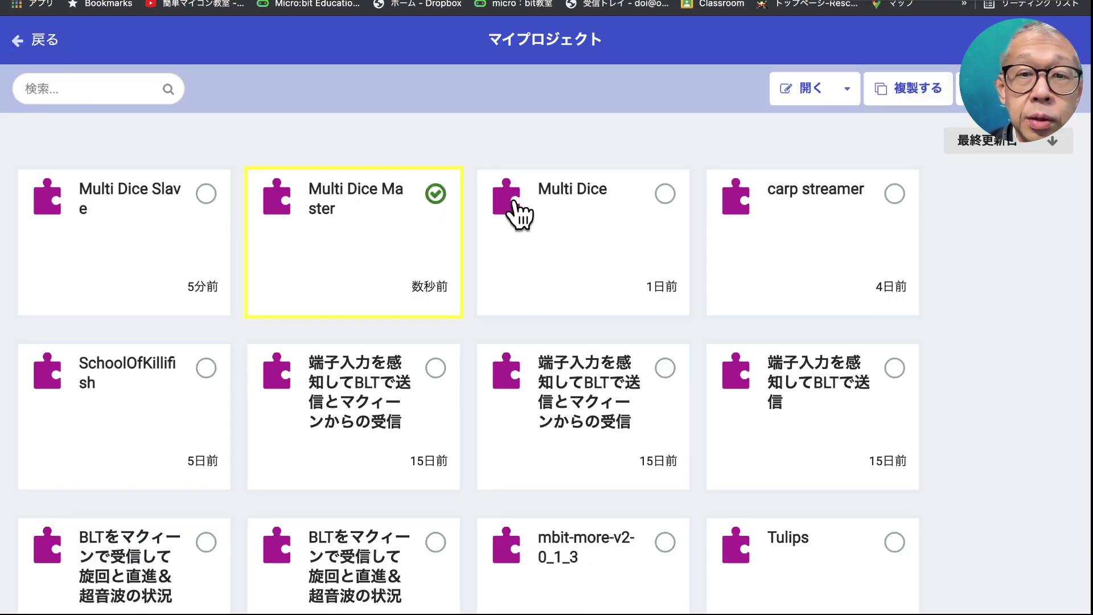
left_click(910, 97)
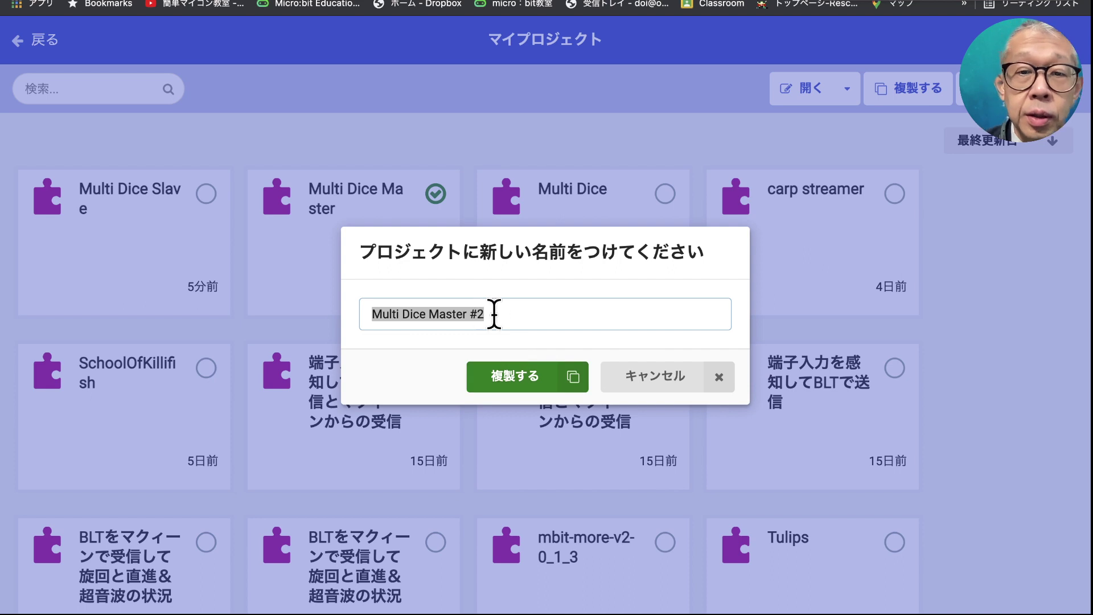
left_click(496, 384)
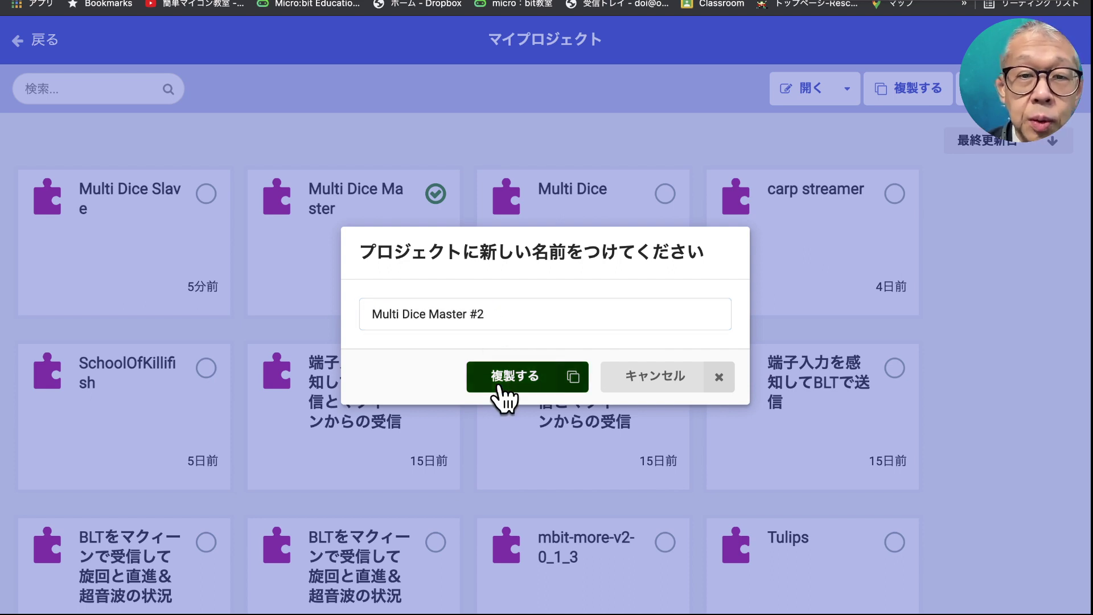
- Select Multi Dice Master #2 and open it in the editor
left_click(84, 243)
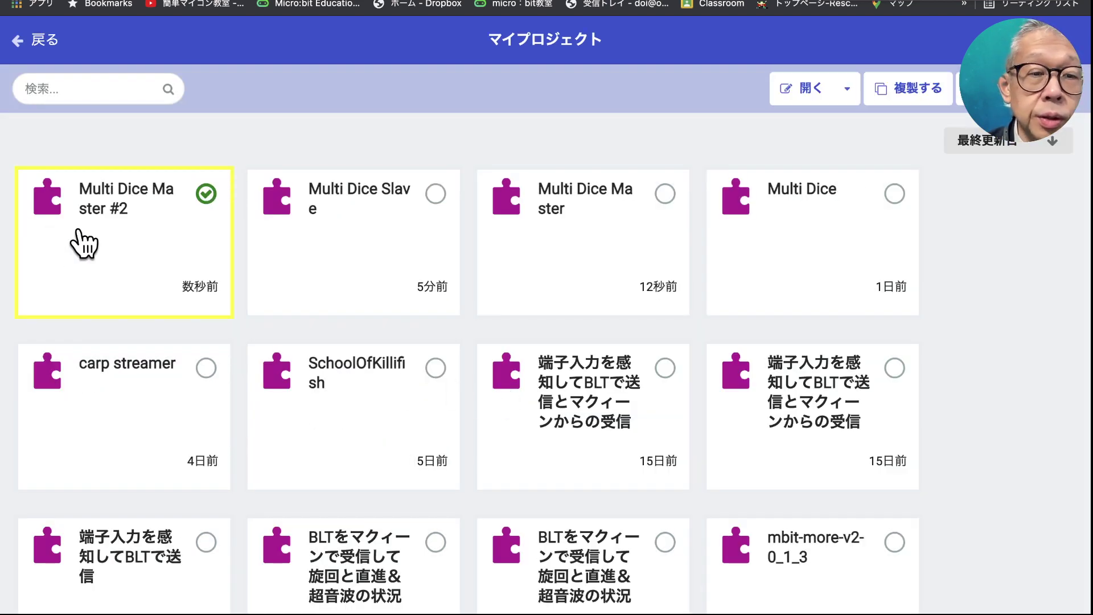
left_click(99, 245)
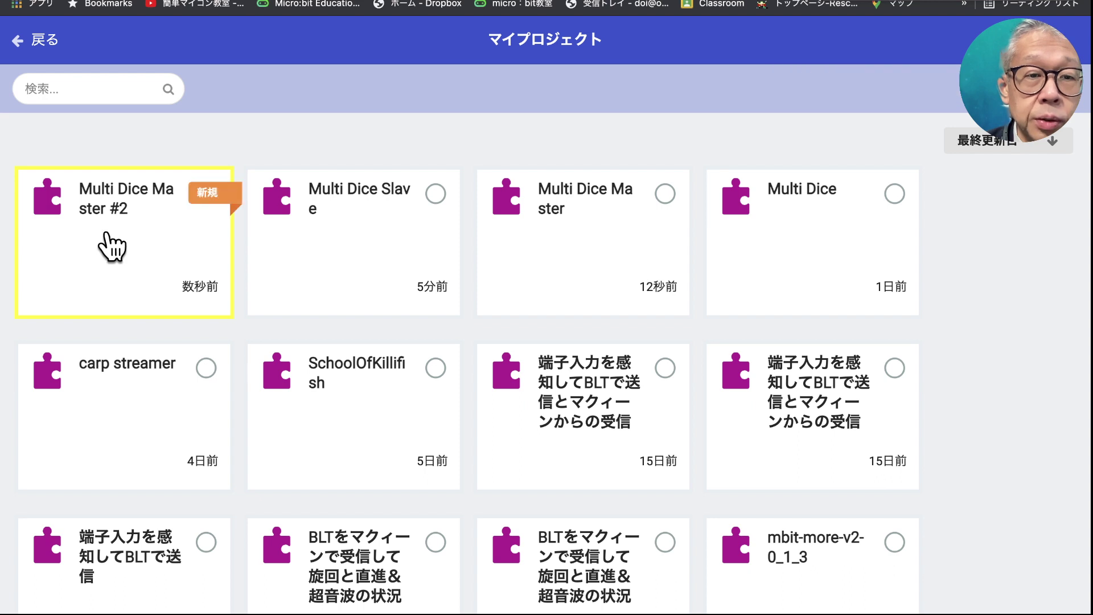
left_click(192, 229)
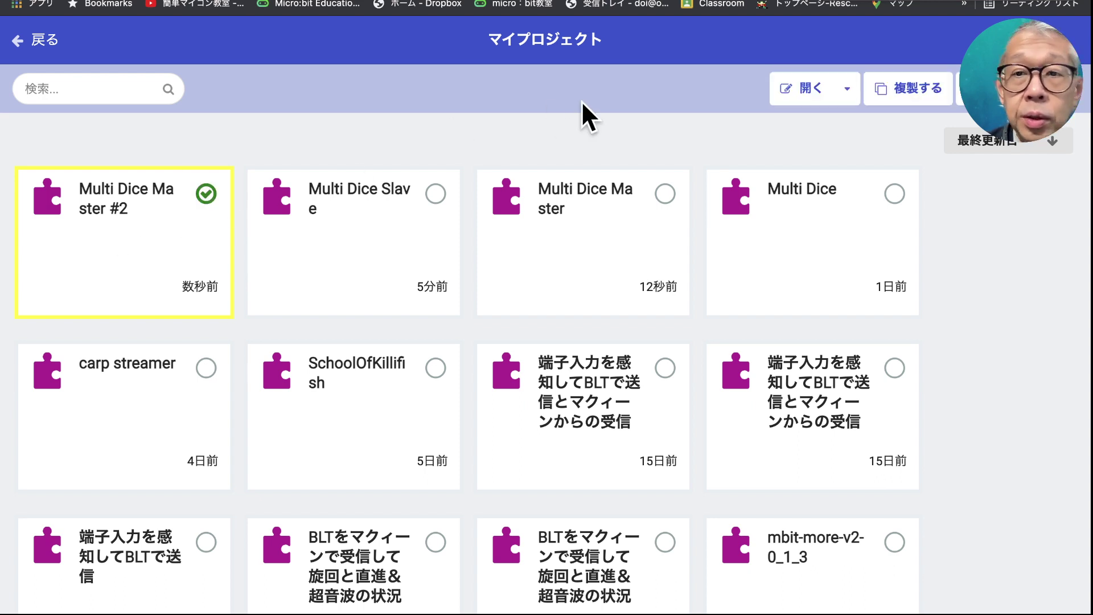
left_click(804, 94)
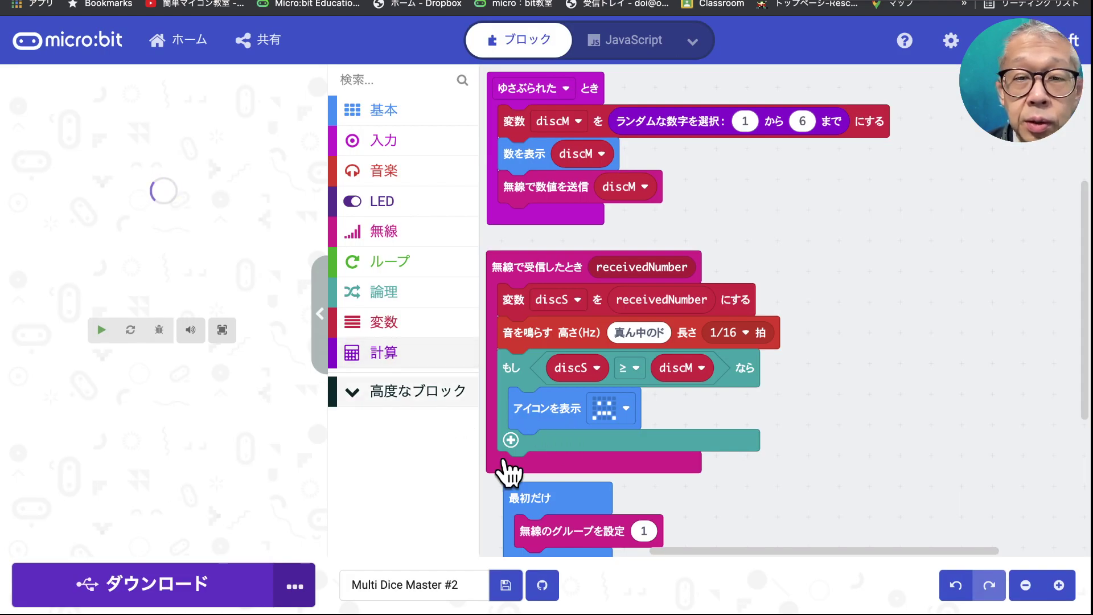
- Nudge the 最初だけ block aside and open 拡張機能 under 高度なブロック
left_click_drag(537, 497, 525, 497)
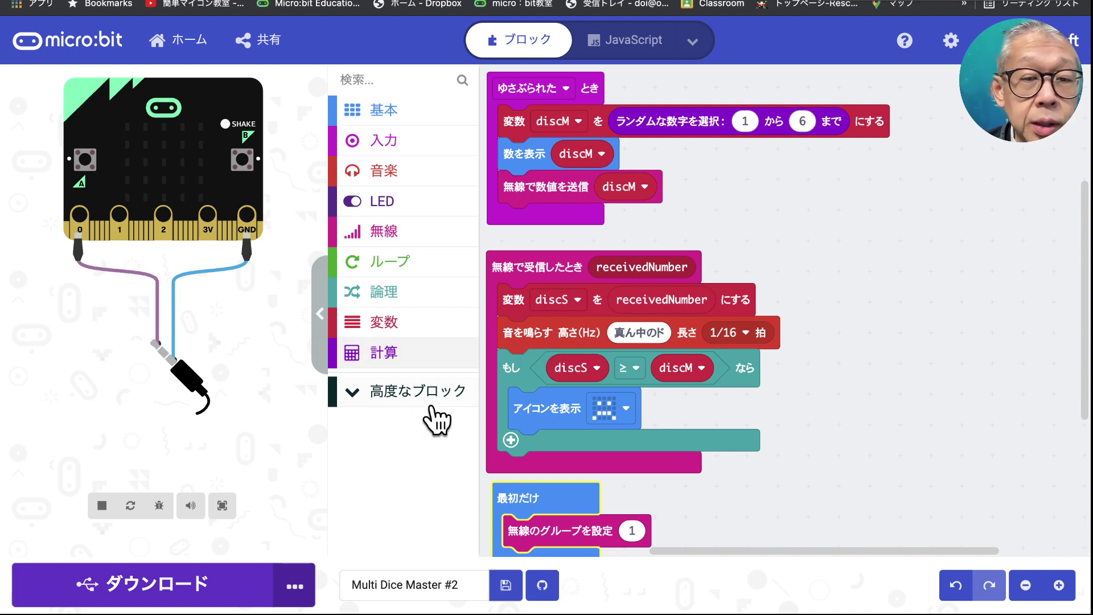
left_click(363, 401)
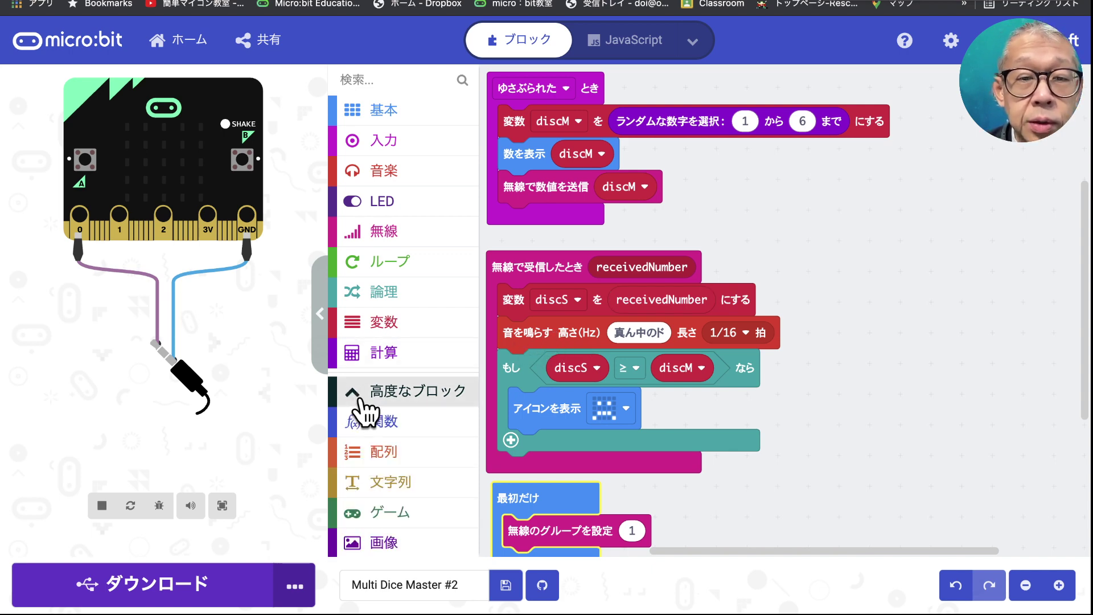
scroll(444, 433, "down", 4)
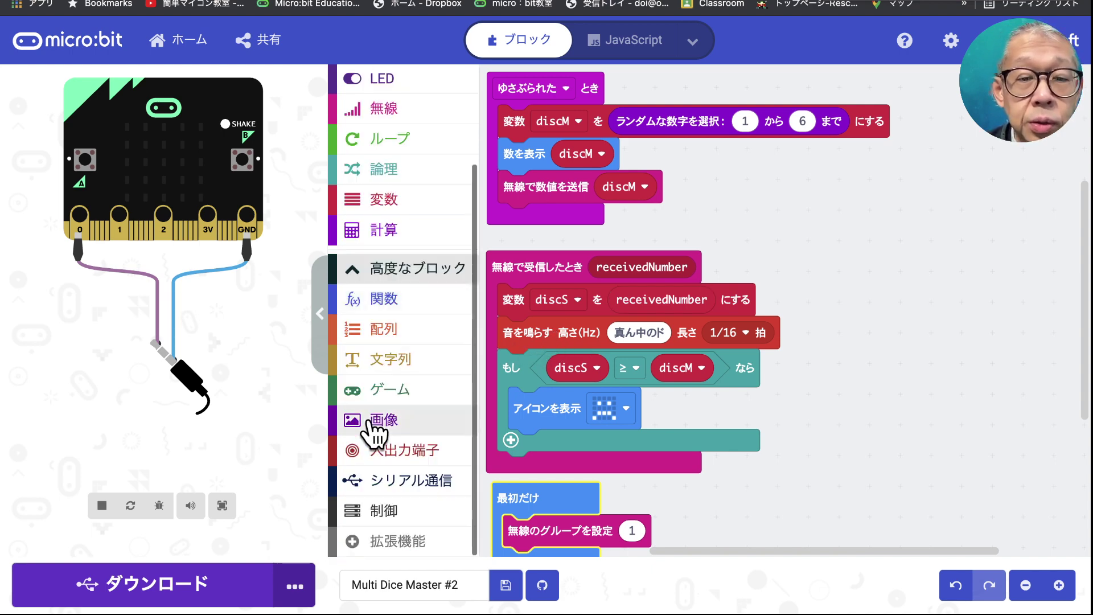
left_click(370, 540)
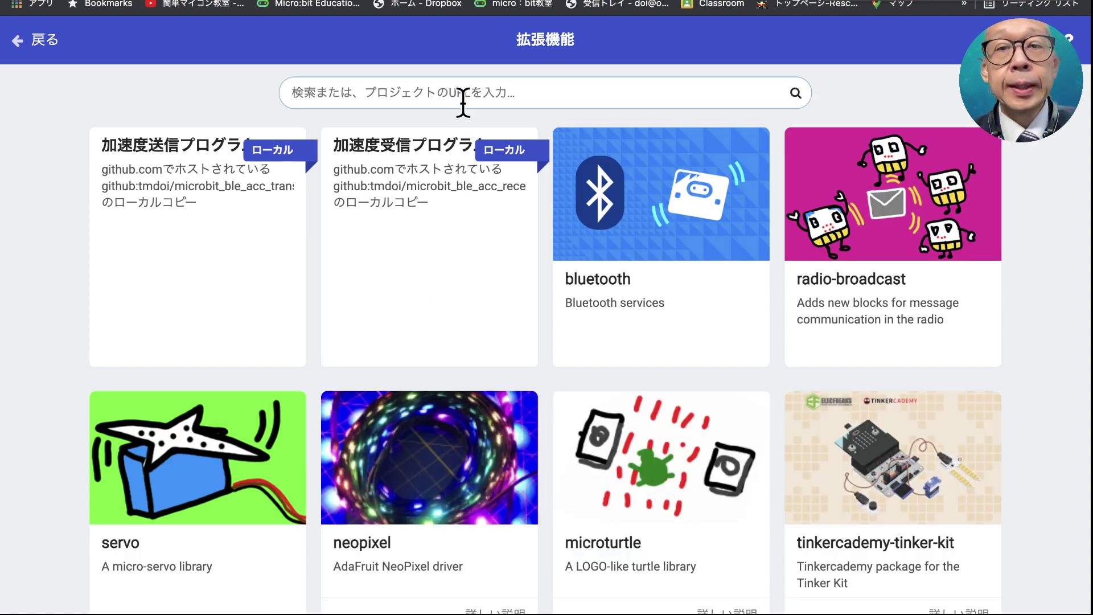
- Search extensions for 'wha' and add WhaleySans Font
type("wha")
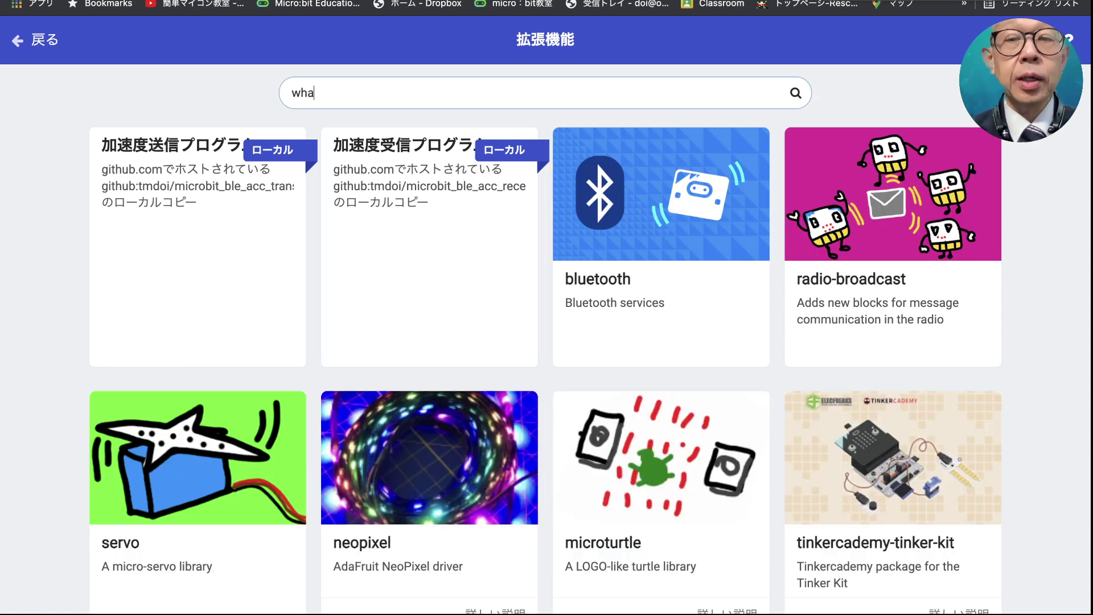
key("Return")
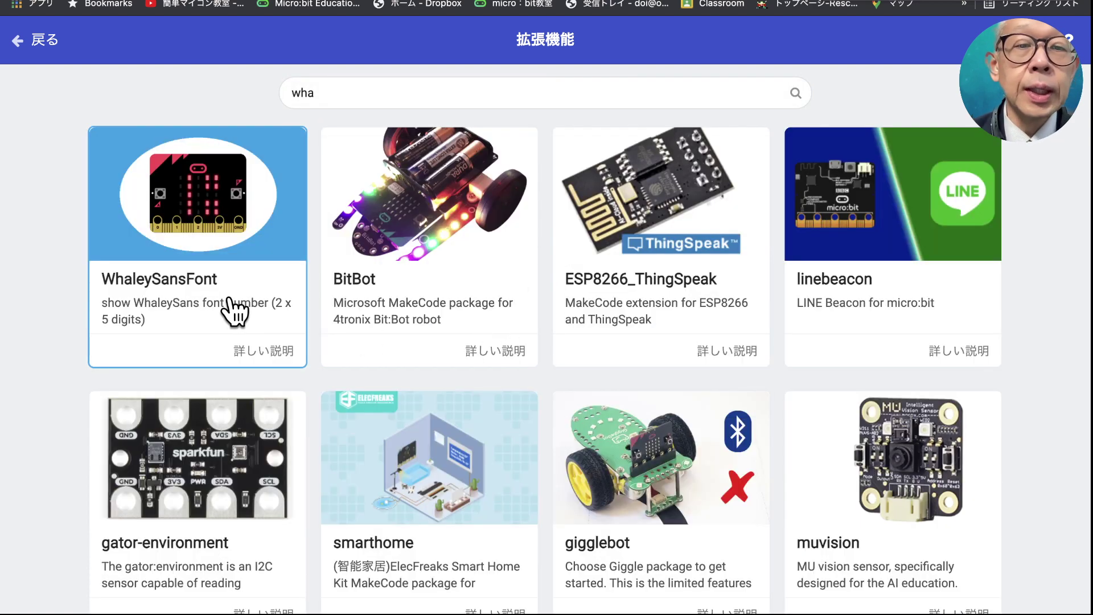
left_click(234, 281)
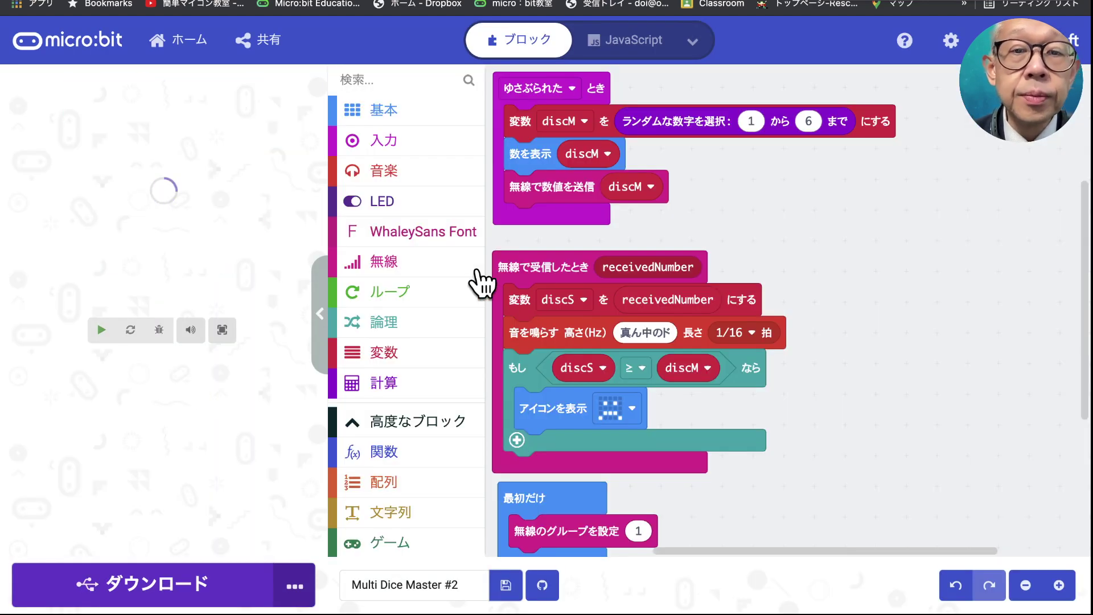
- Place 'show a whaleysans number' after the discS setter, move 最初だけ aside, and run the simulator
left_click(421, 242)
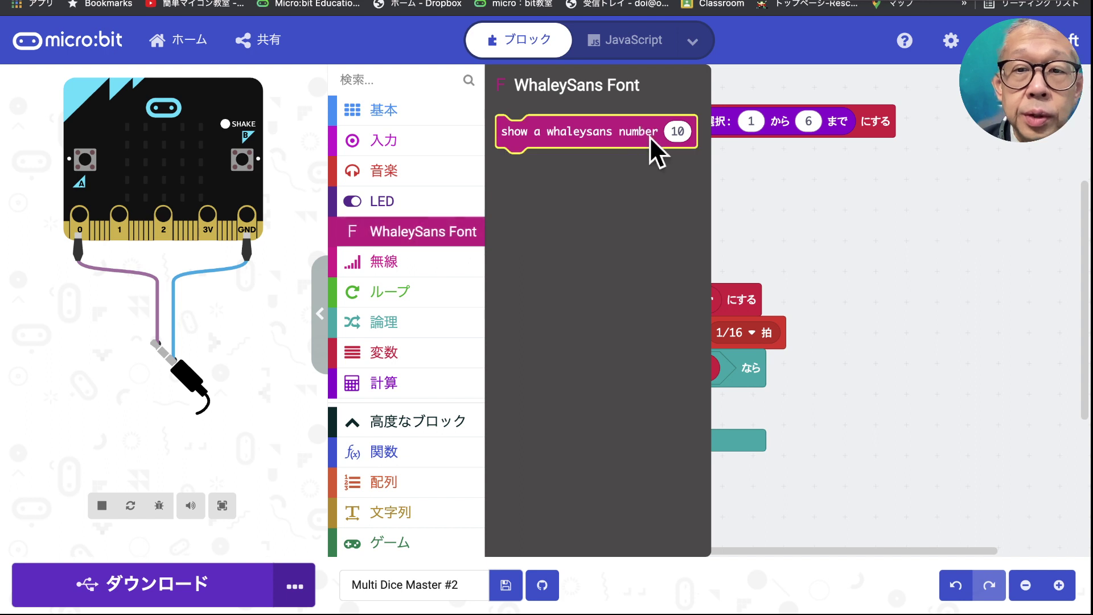
mouse_move(591, 140)
left_mouse_down()
mouse_move(669, 264)
mouse_move(822, 376)
mouse_move(594, 346)
mouse_move(604, 344)
left_mouse_up()
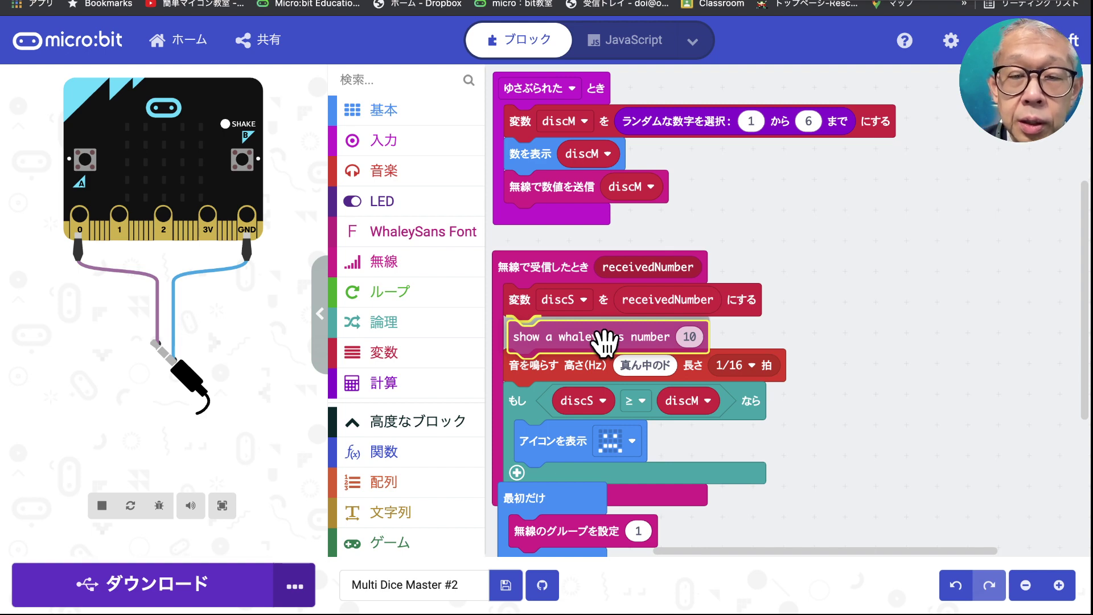
left_click_drag(605, 340, 601, 337)
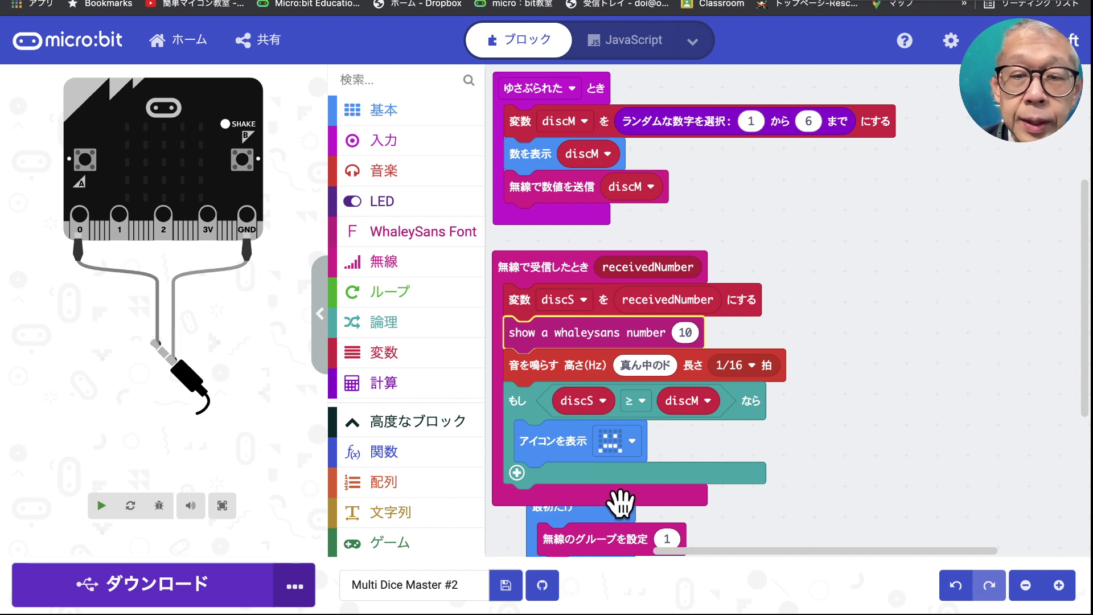
mouse_move(621, 503)
left_mouse_down()
mouse_move(963, 206)
mouse_move(997, 111)
left_mouse_up()
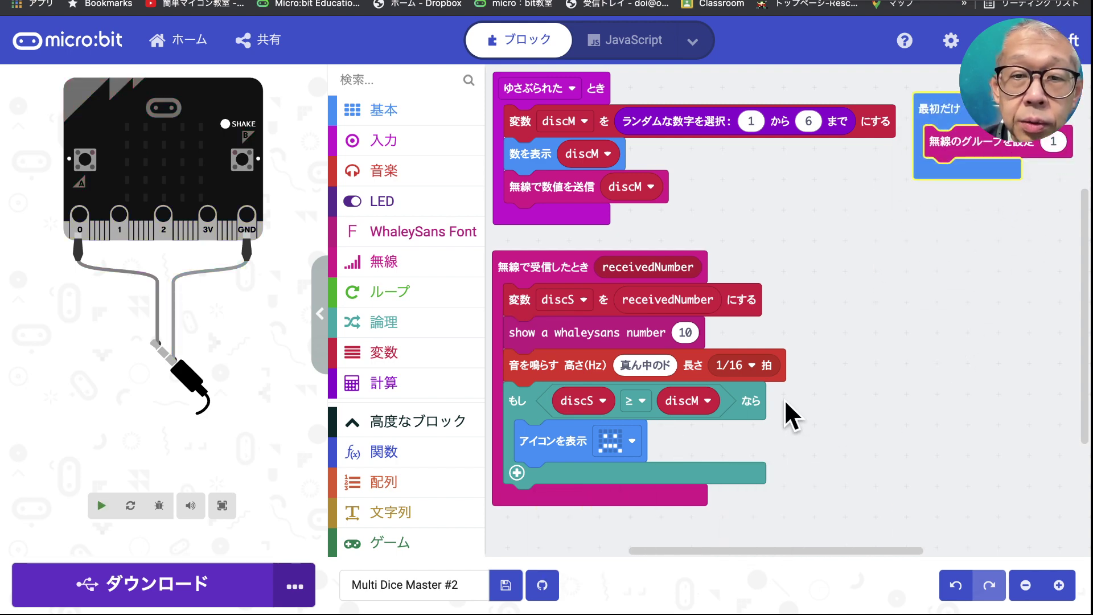
left_click(148, 186)
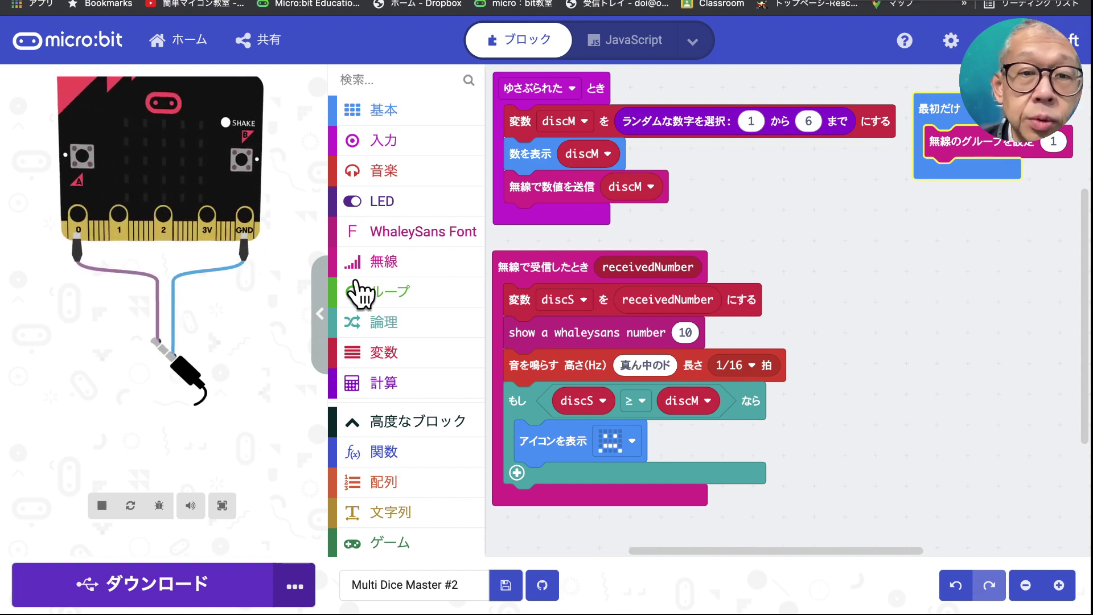
- Create a 'display' variable and place 'set display to 0' after the discS block
left_click(399, 354)
left_click(587, 127)
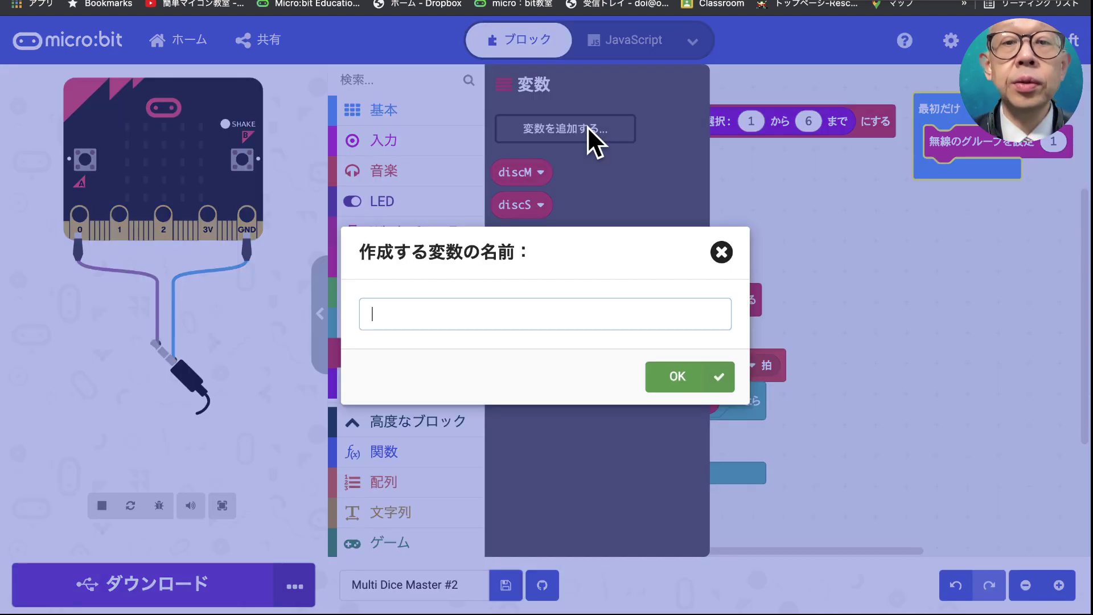
type("display")
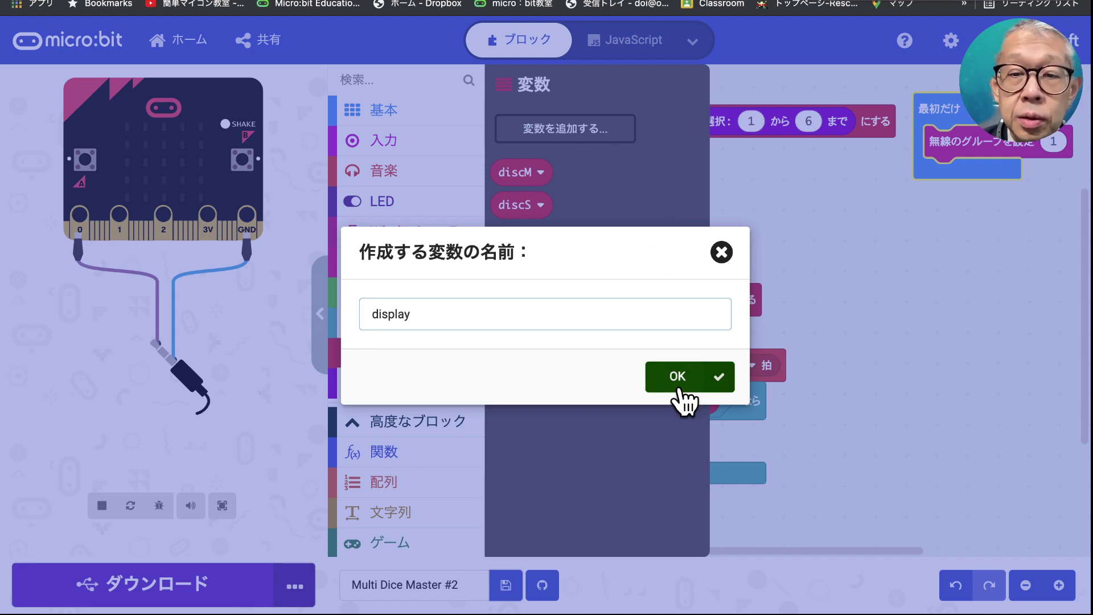
left_click(681, 393)
left_click_drag(574, 288, 586, 340)
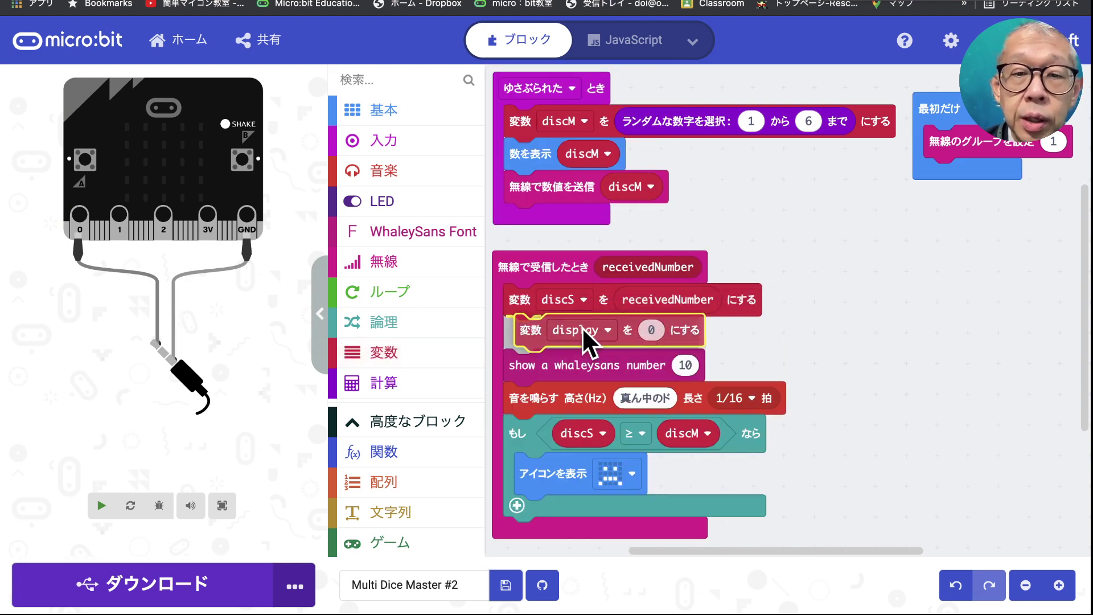
- Build a 10 × discM multiplication block on the workspace
left_click(451, 398)
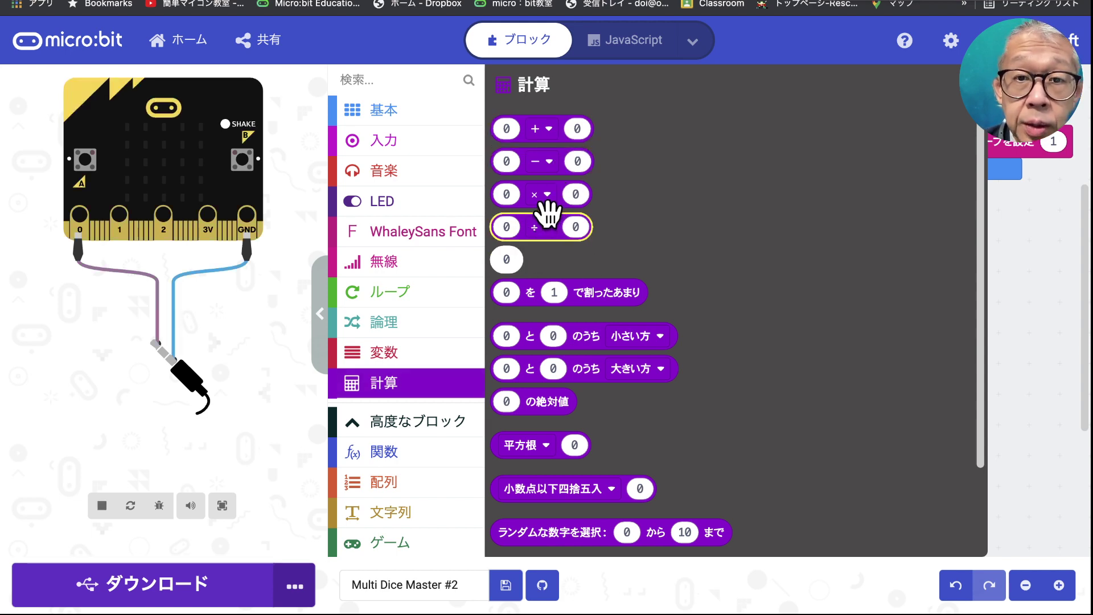
left_click_drag(548, 196, 854, 249)
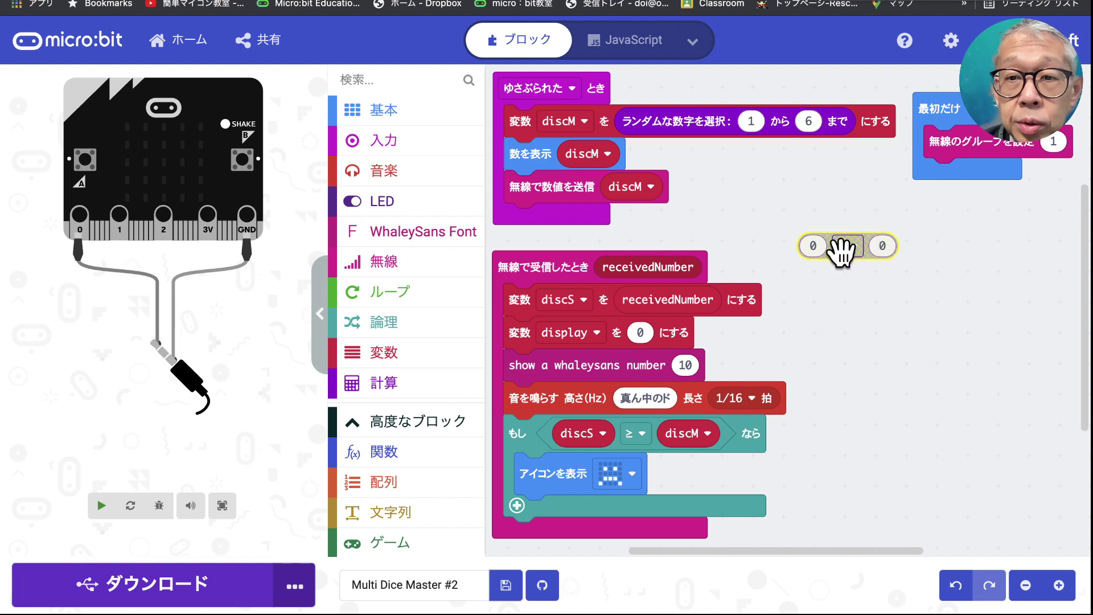
left_click(812, 245)
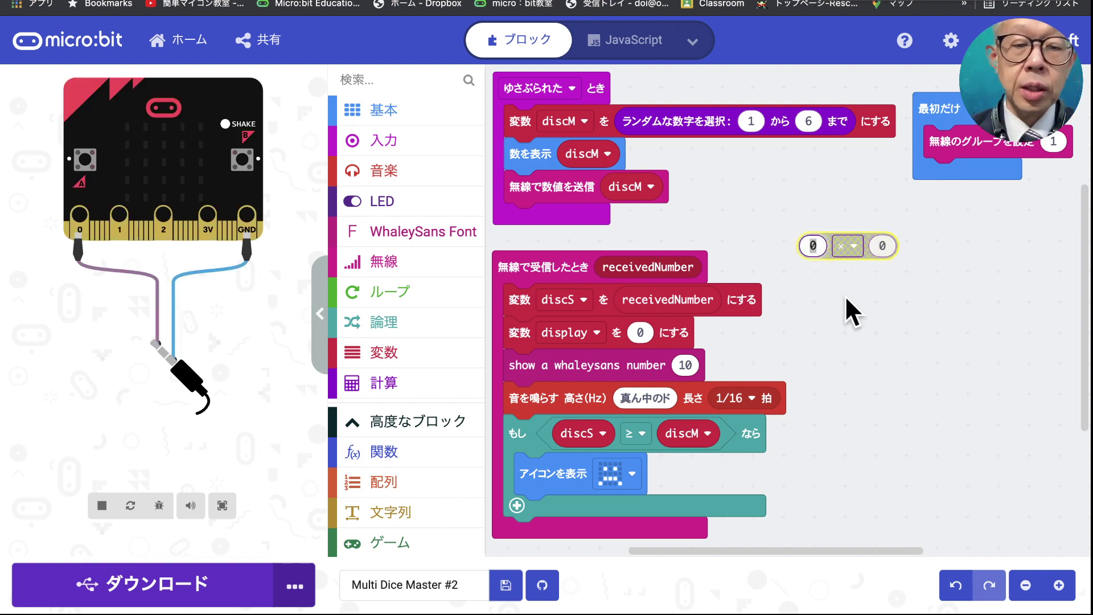
type("10")
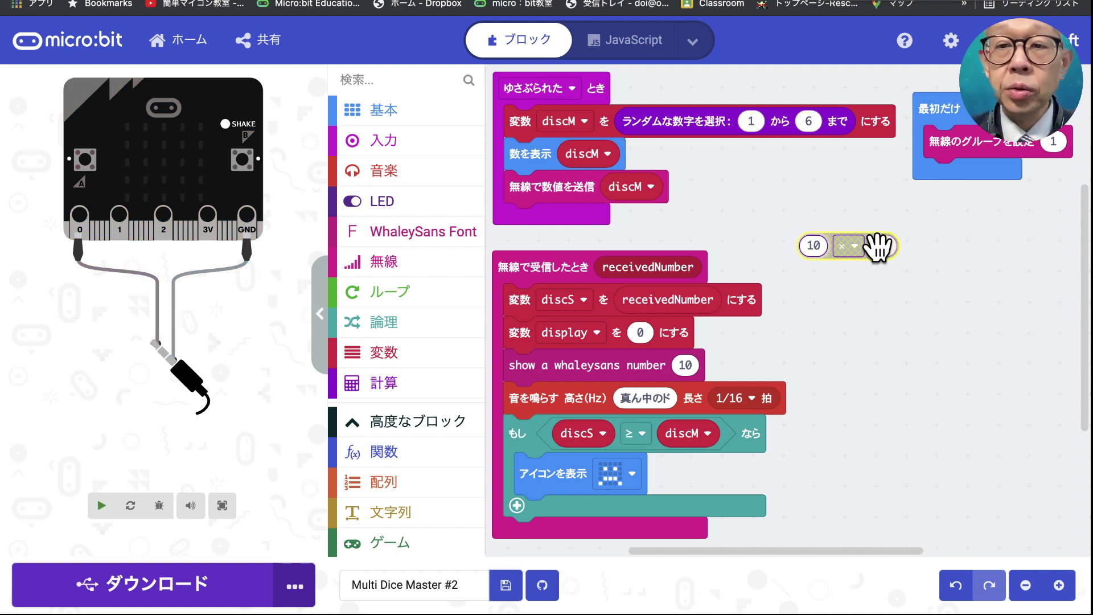
left_click(419, 356)
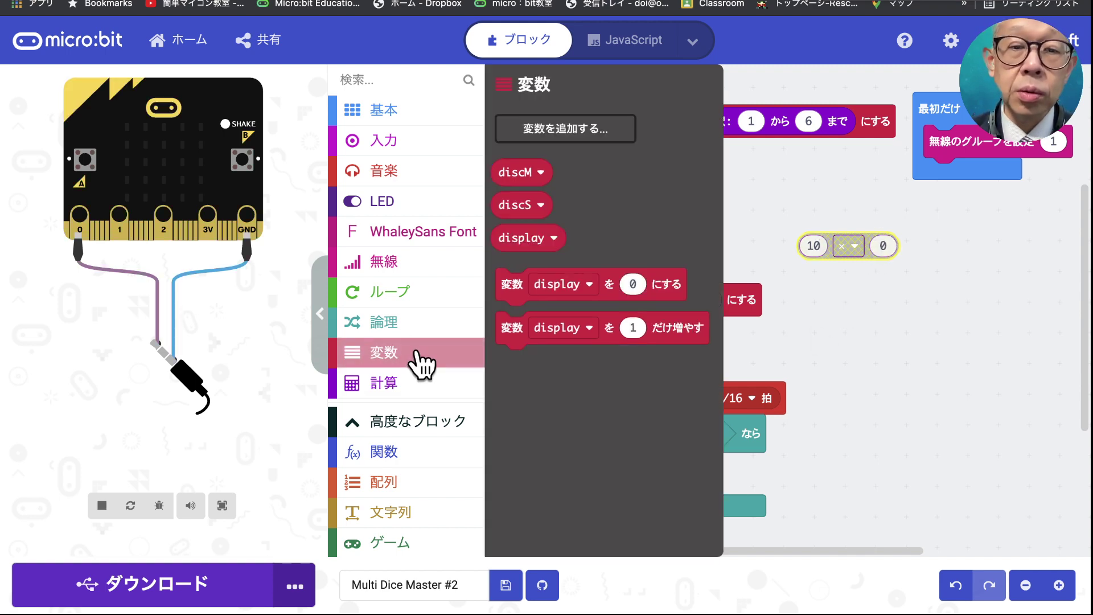
left_click_drag(533, 173, 924, 255)
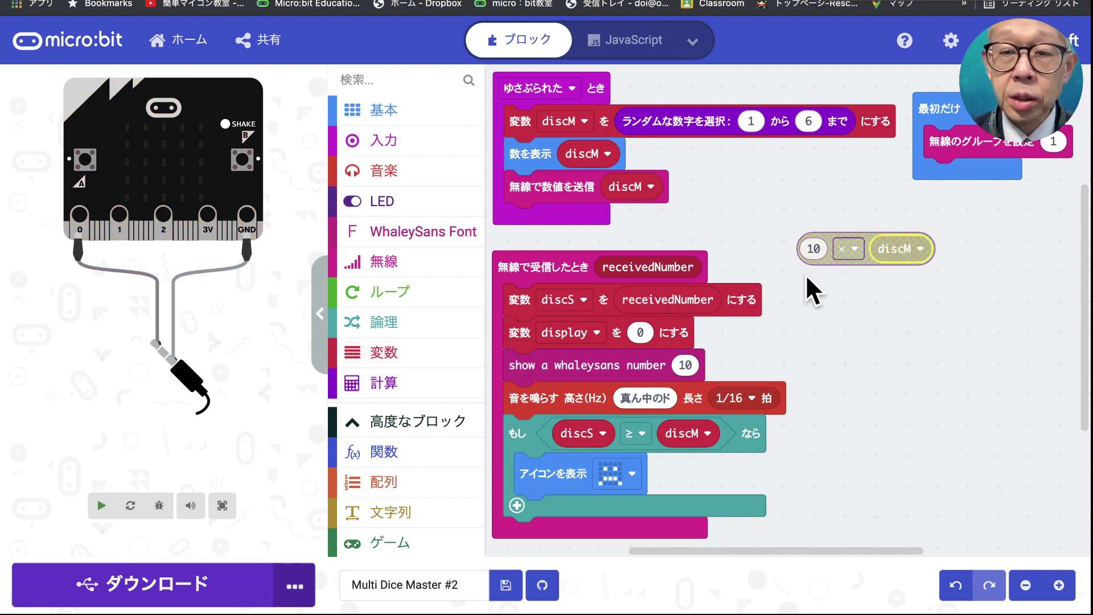
- Set display to 10 × discM + discS and show display as the WhaleySans number
left_click(431, 389)
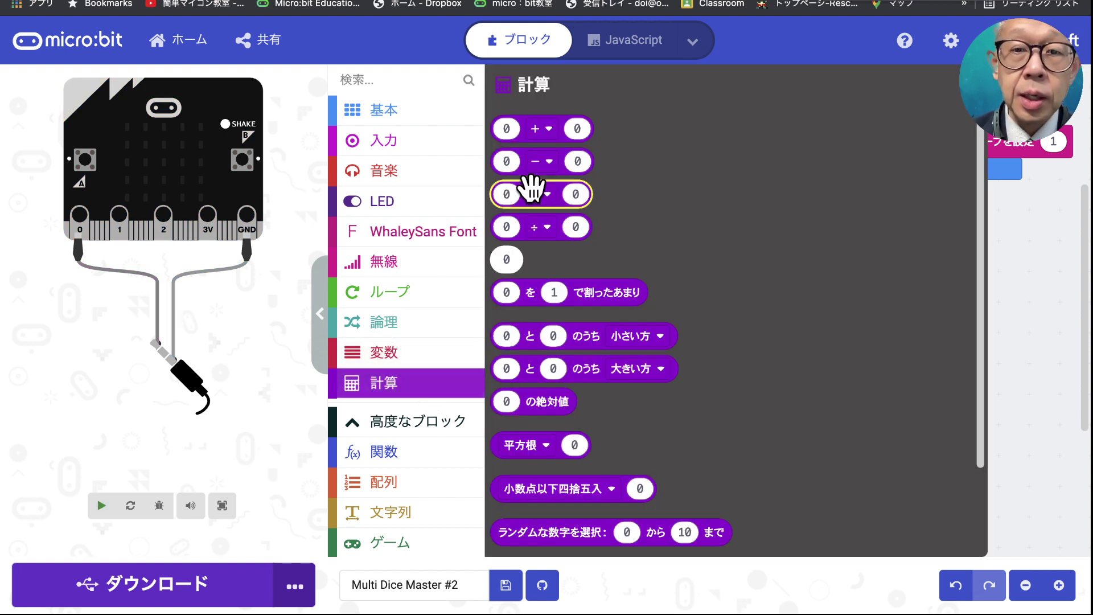
mouse_move(546, 132)
left_mouse_down()
mouse_move(706, 343)
mouse_move(695, 336)
left_mouse_up()
left_click_drag(862, 229, 707, 329)
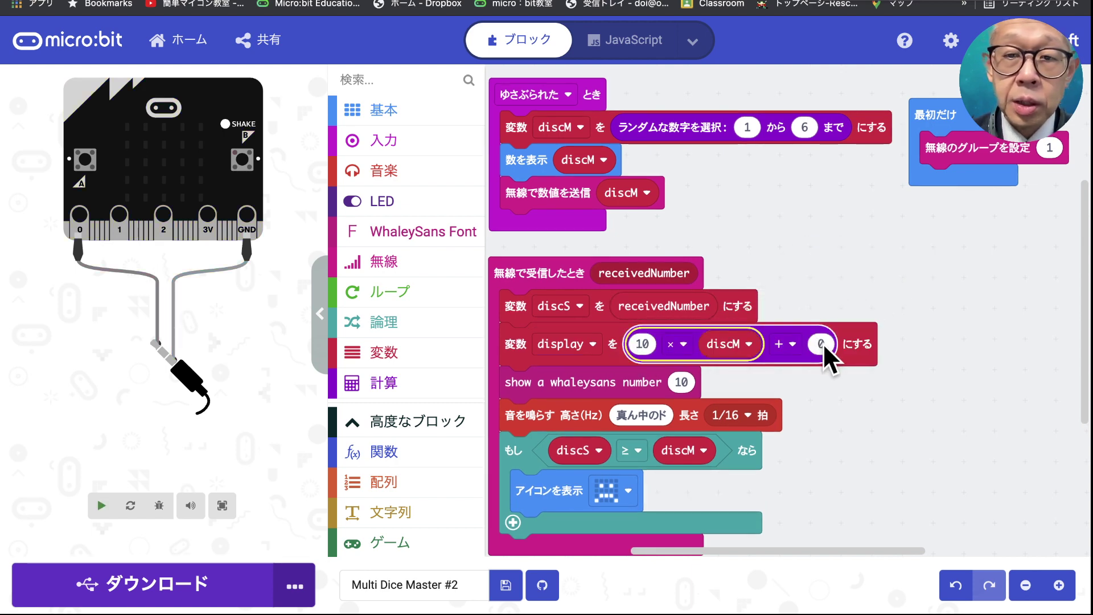
left_click(371, 353)
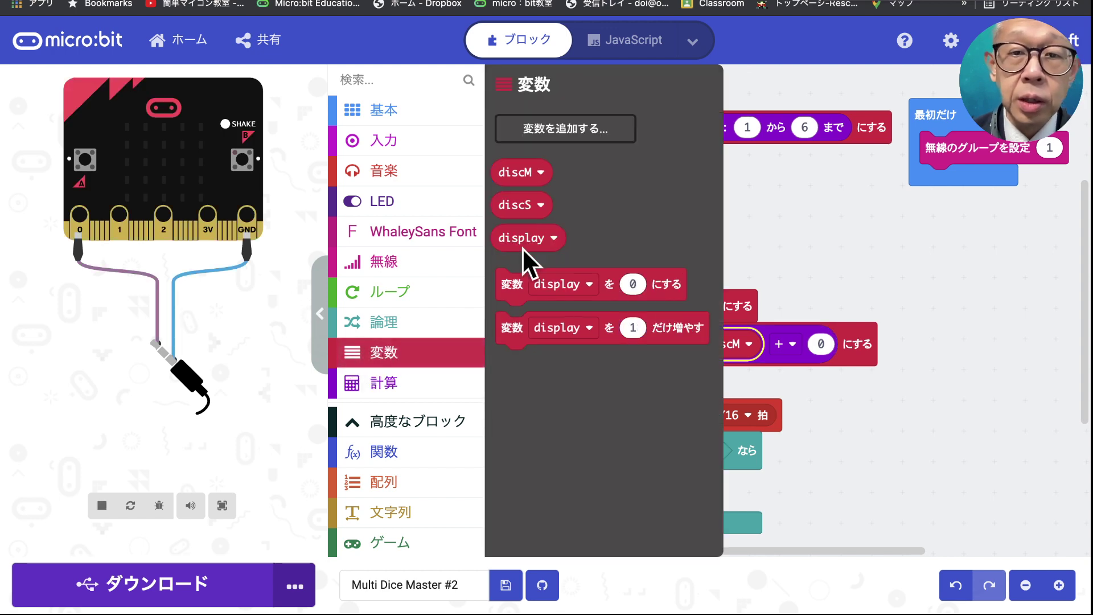
mouse_move(541, 213)
left_mouse_down()
mouse_move(871, 359)
mouse_move(842, 344)
left_mouse_up()
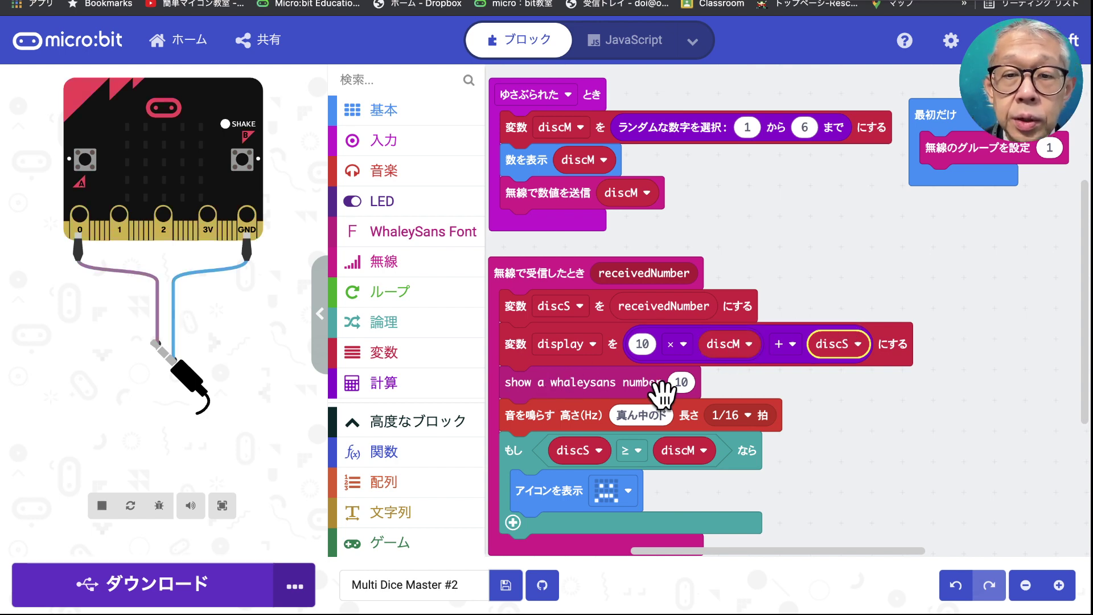
left_click(396, 354)
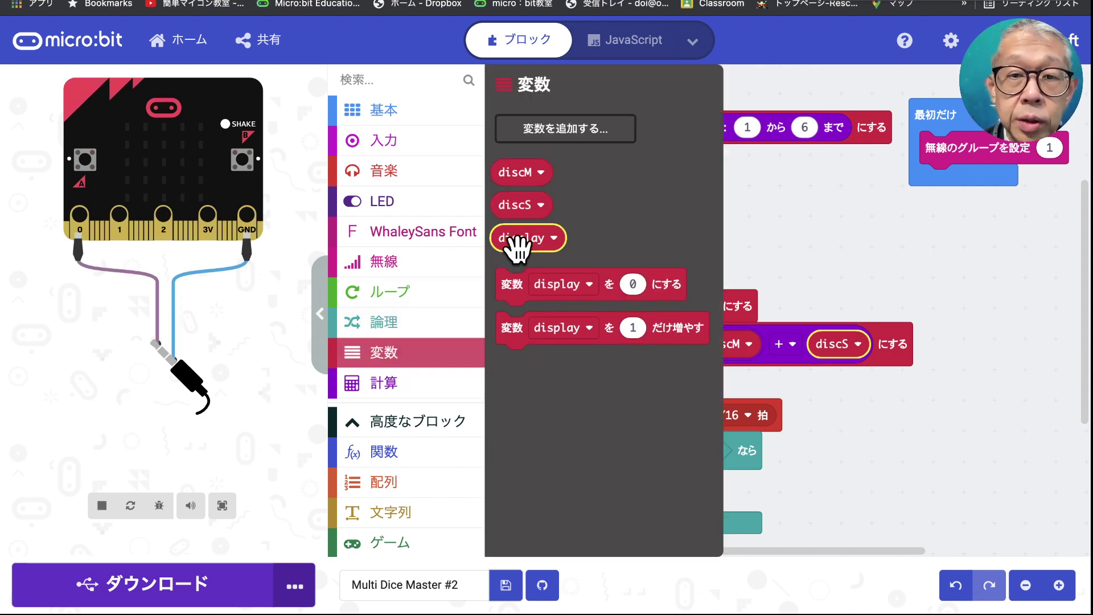
left_click_drag(518, 237, 705, 375)
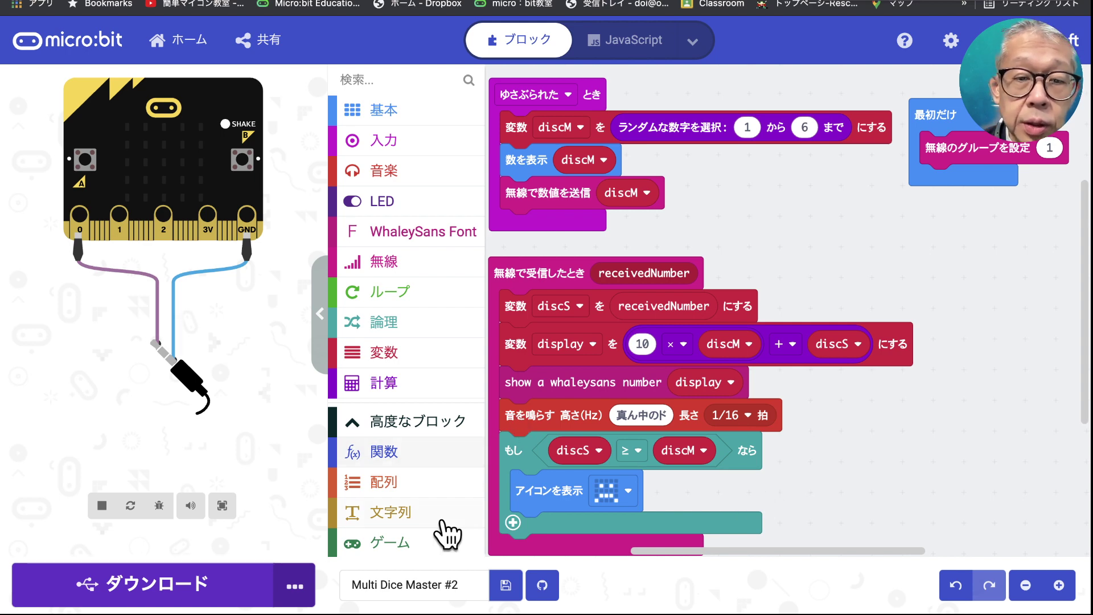
- Insert a 500 ms pause right after the middle C tone in Master #2's radio-received handler
left_click(421, 125)
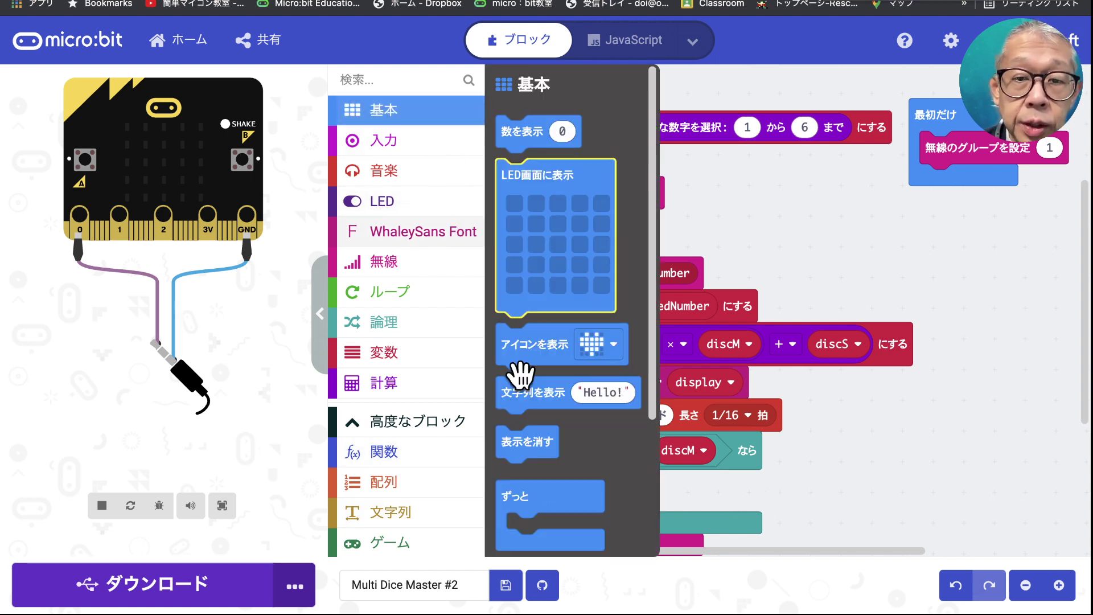
scroll(527, 371, "down", 3)
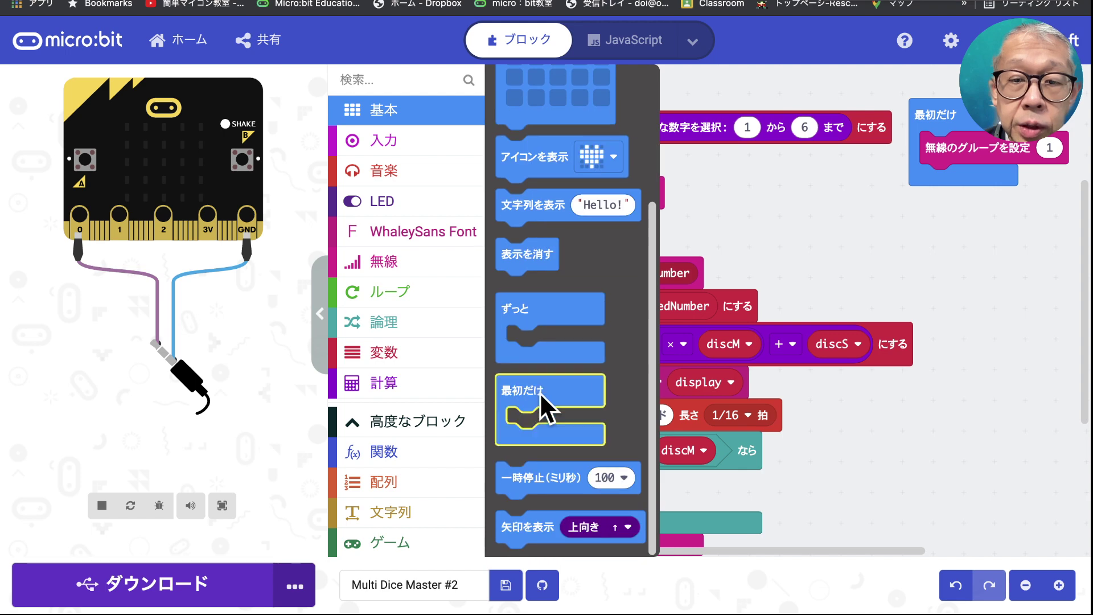
left_click_drag(551, 477, 596, 416)
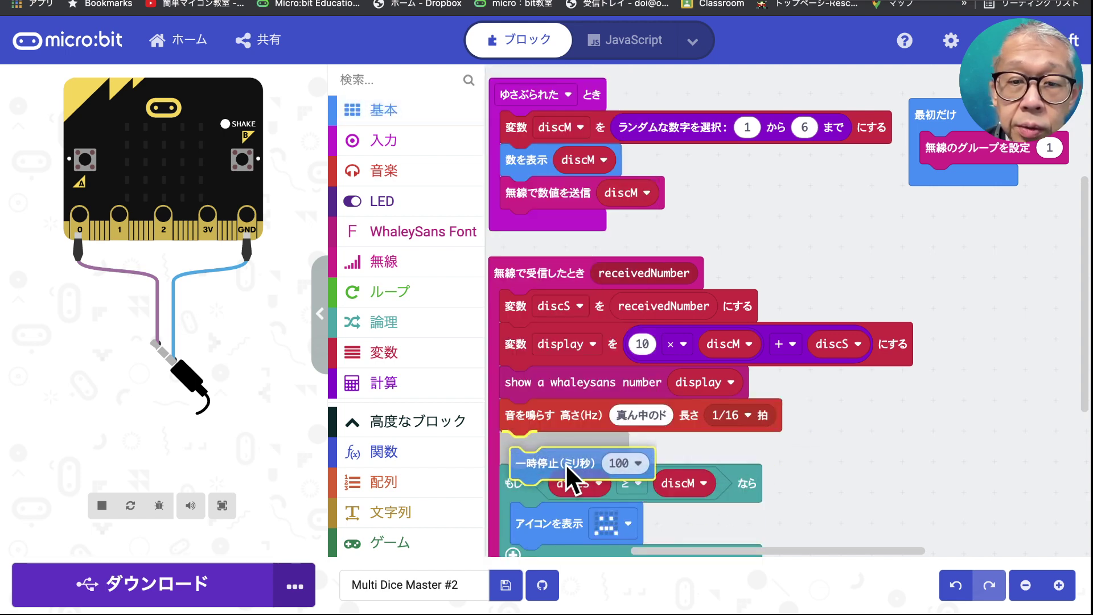
left_click_drag(595, 416, 556, 454)
left_click(630, 448)
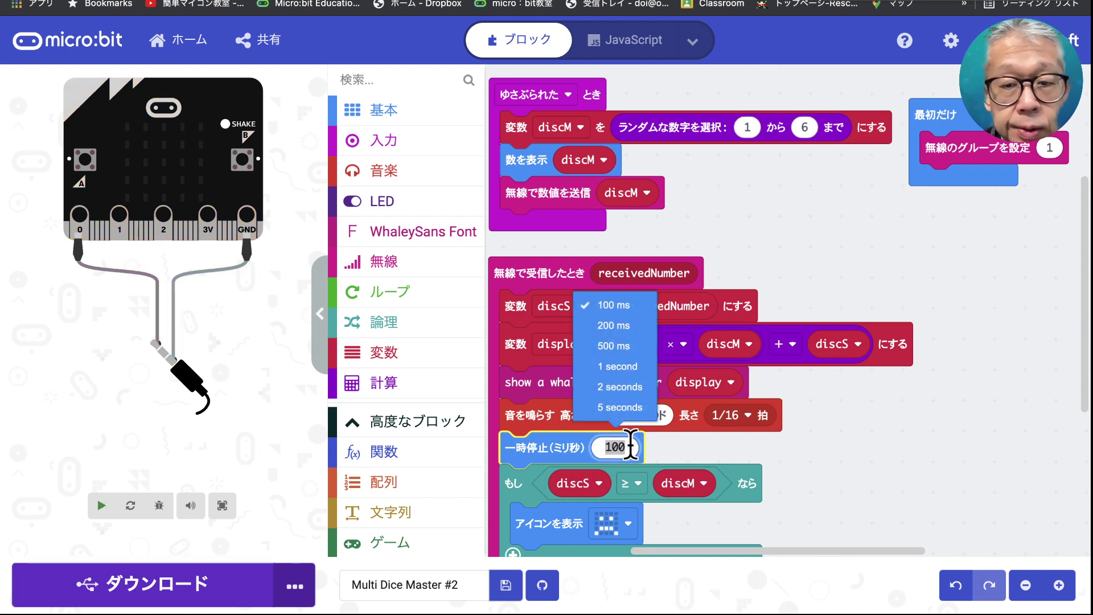
left_click(620, 346)
left_click(850, 439)
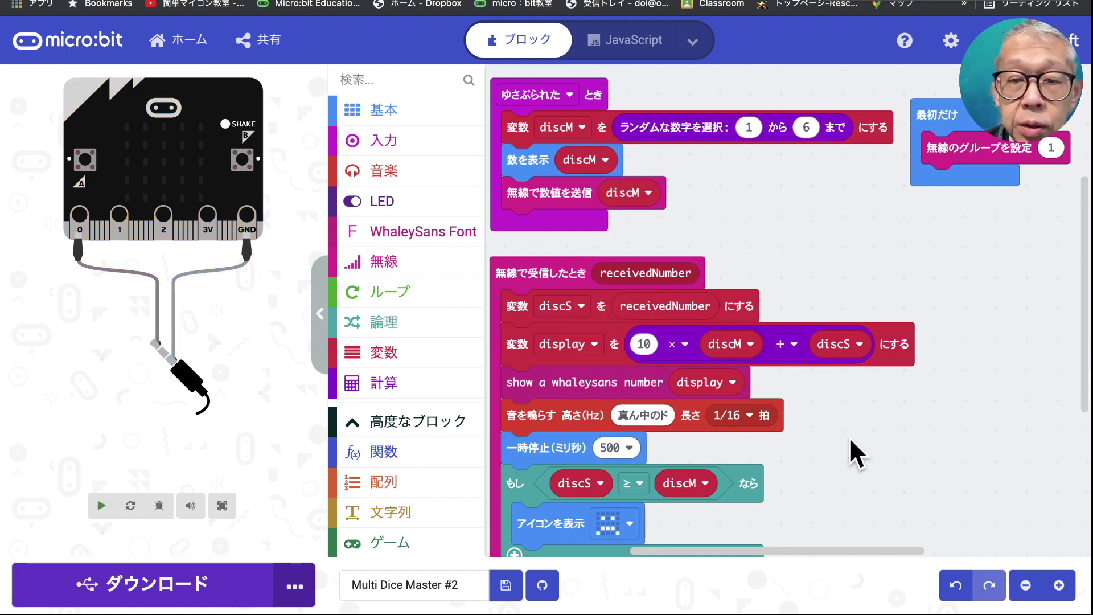
scroll(832, 444, "down", 3)
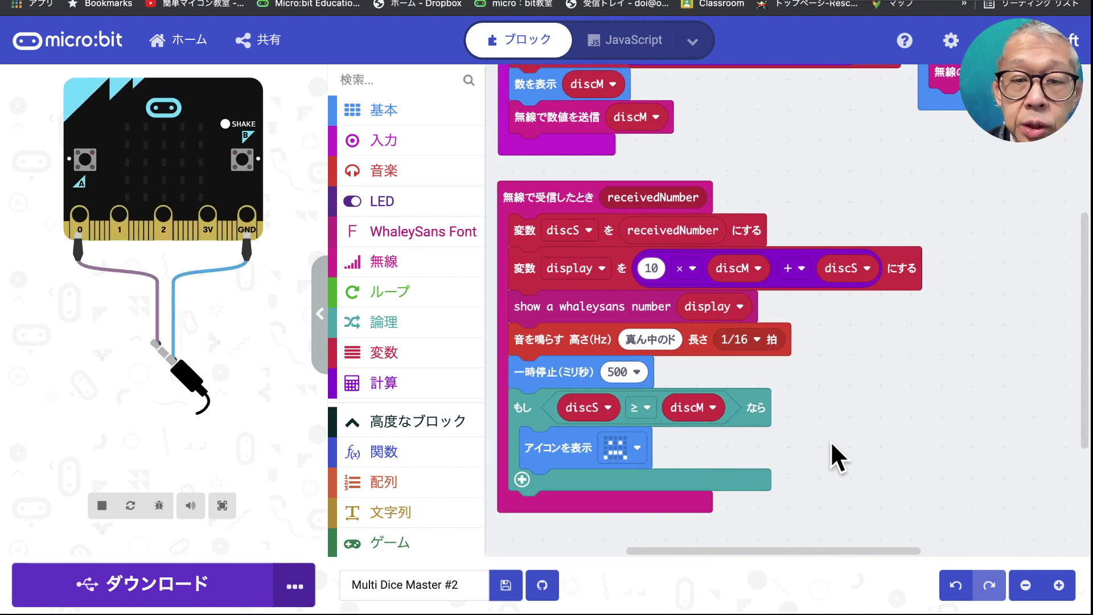
scroll(832, 444, "up", 1)
scroll(801, 407, "up", 1)
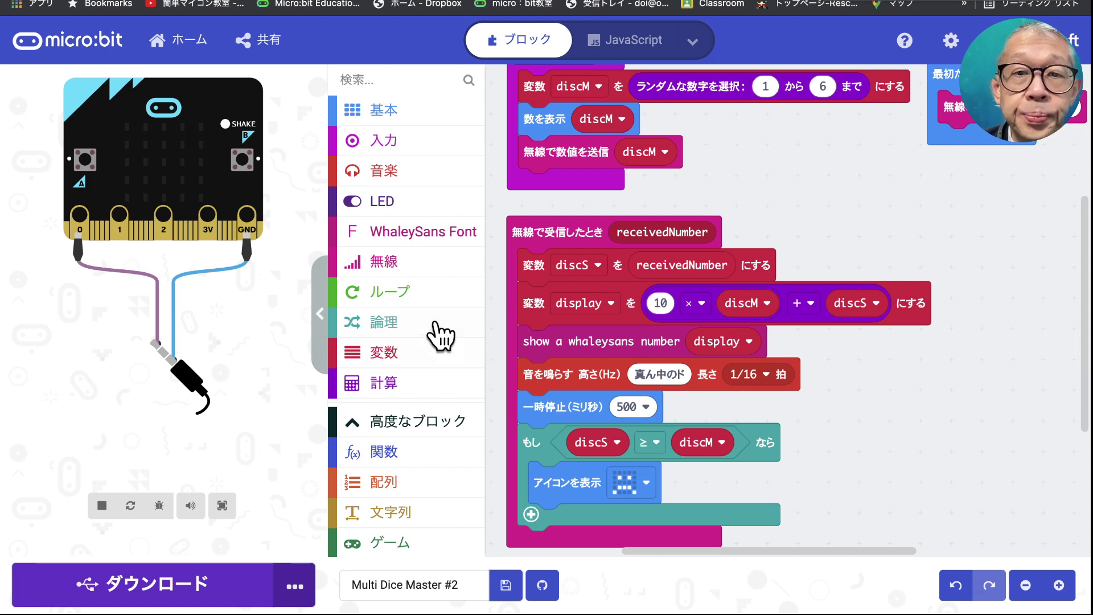
- Duplicate Multi Dice Slave as 'Multi Dice Slave #2' and open the copy for editing
left_click(163, 48)
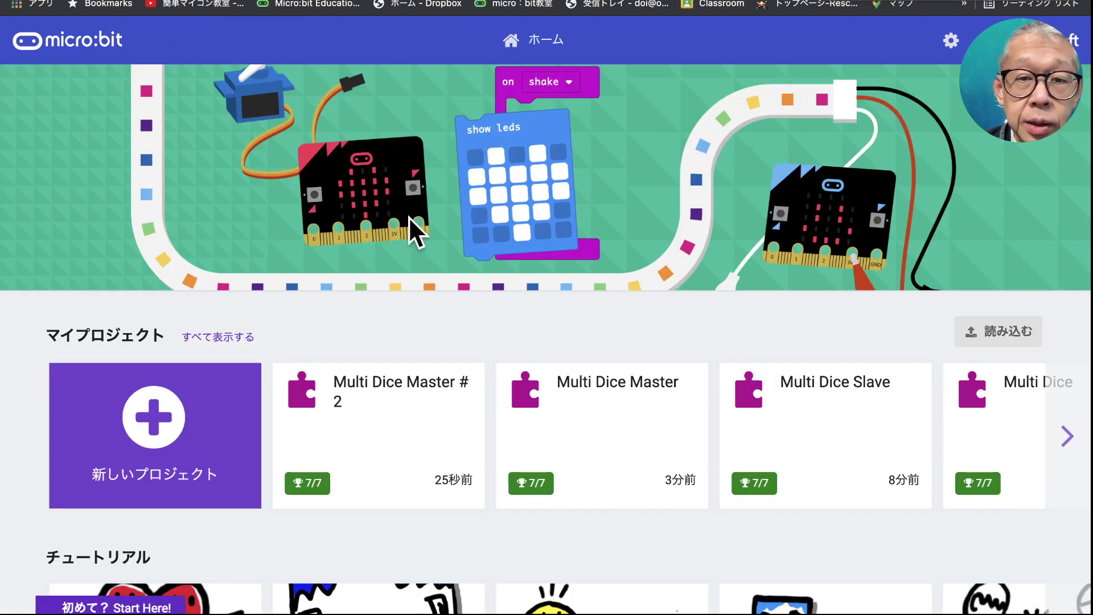
left_click(246, 340)
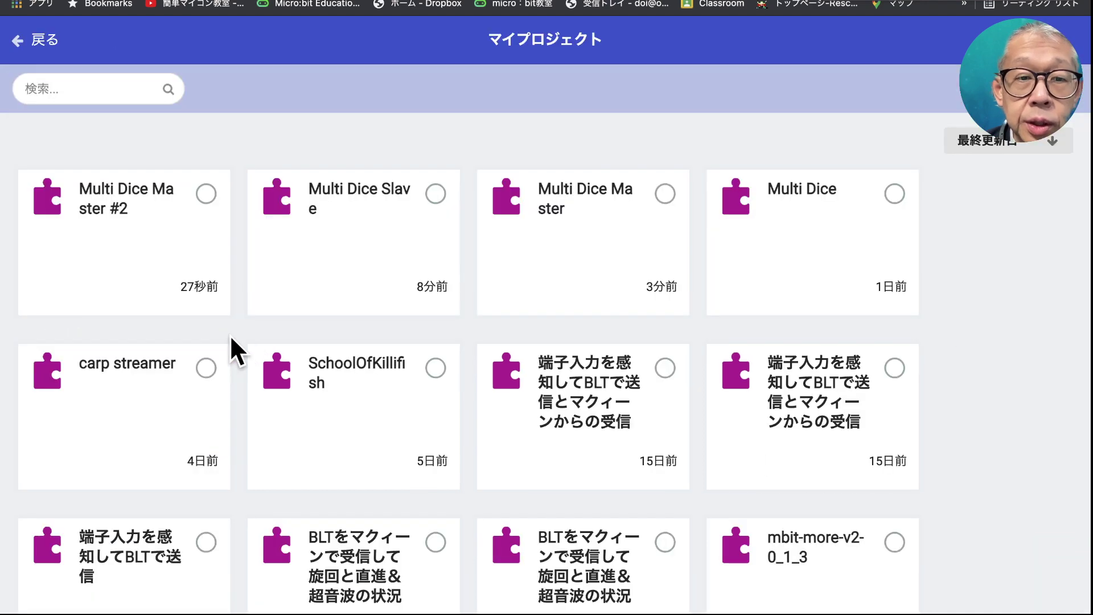
left_click(436, 197)
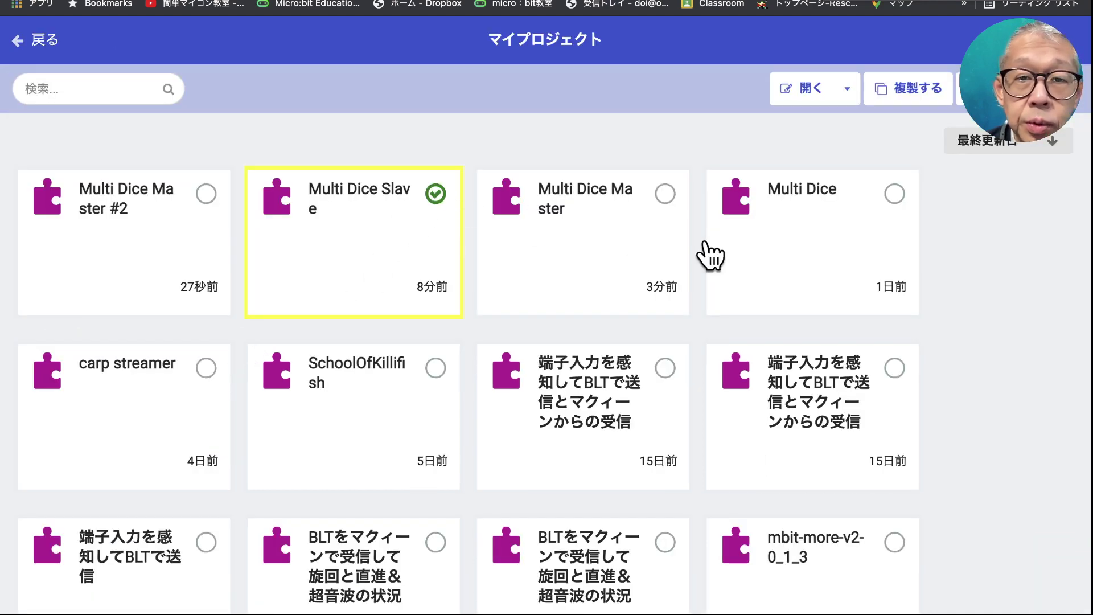
left_click(903, 100)
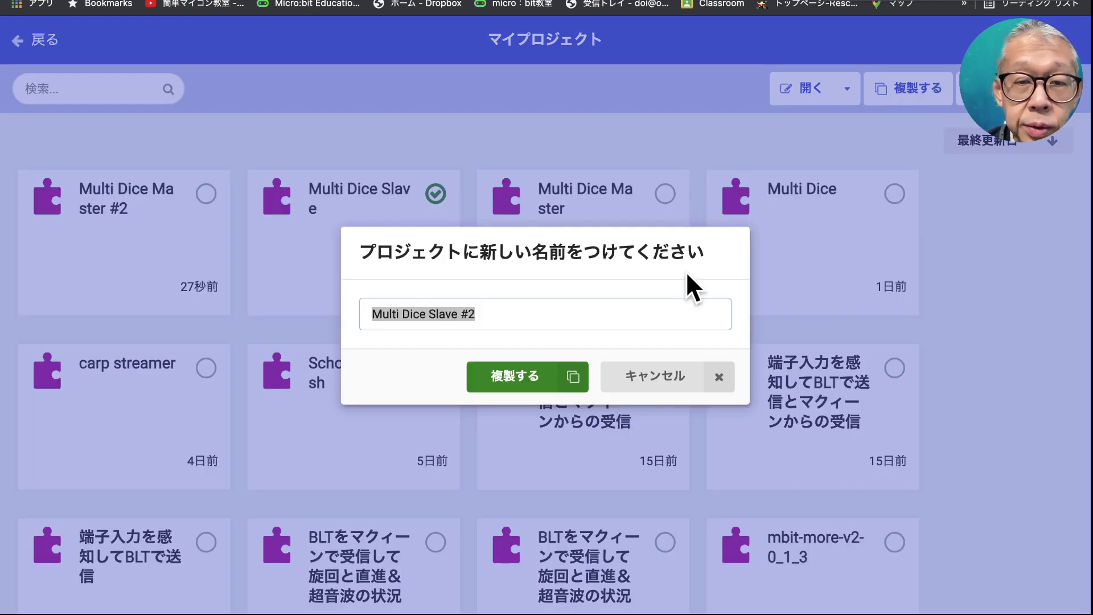
left_click(502, 373)
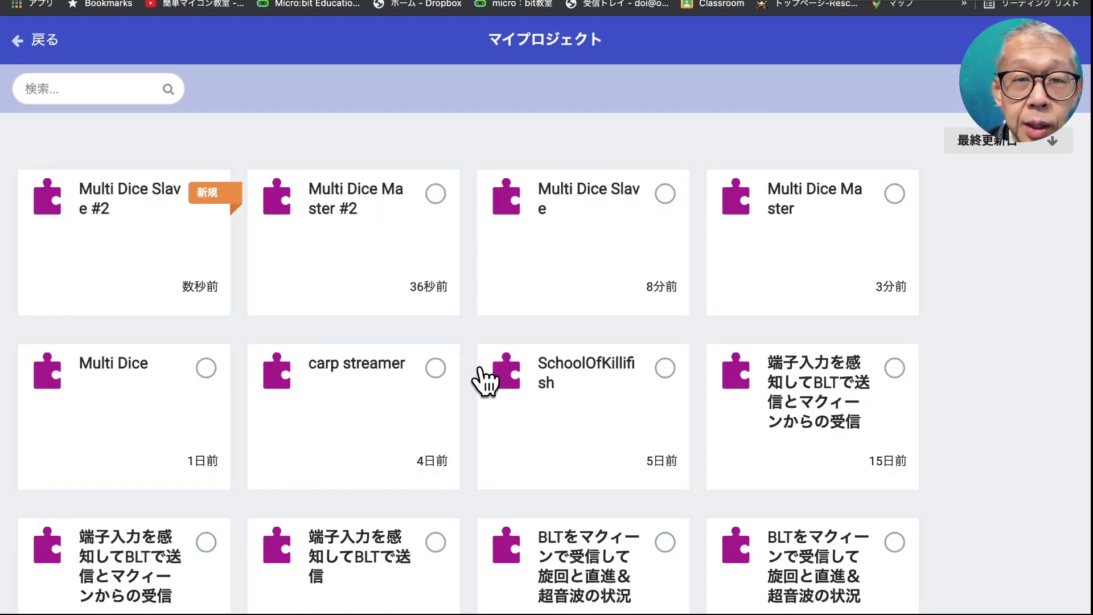
left_click(81, 243)
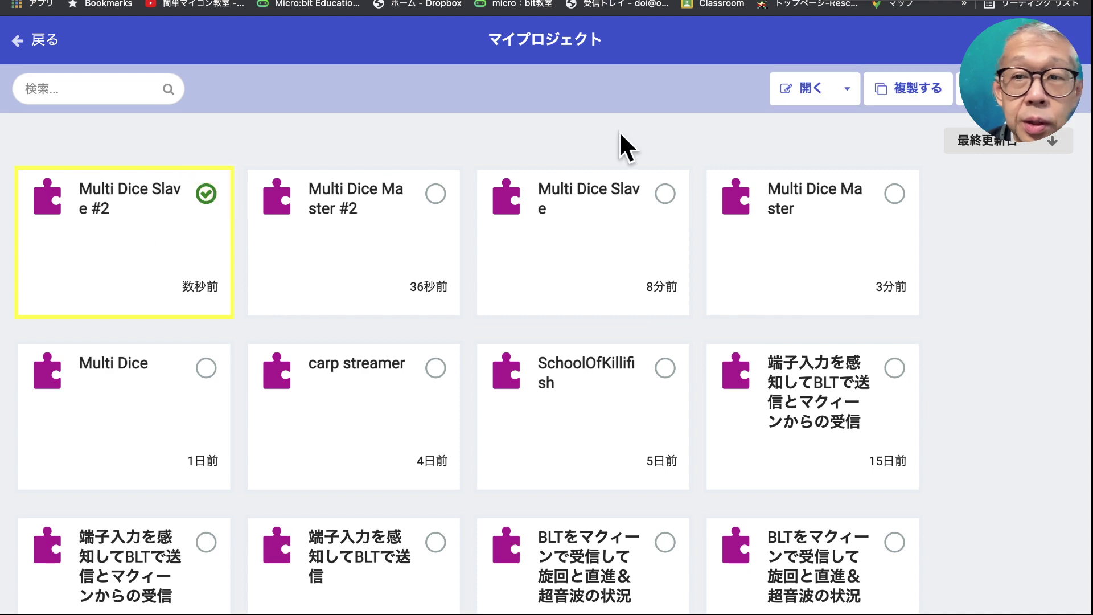
left_click(806, 91)
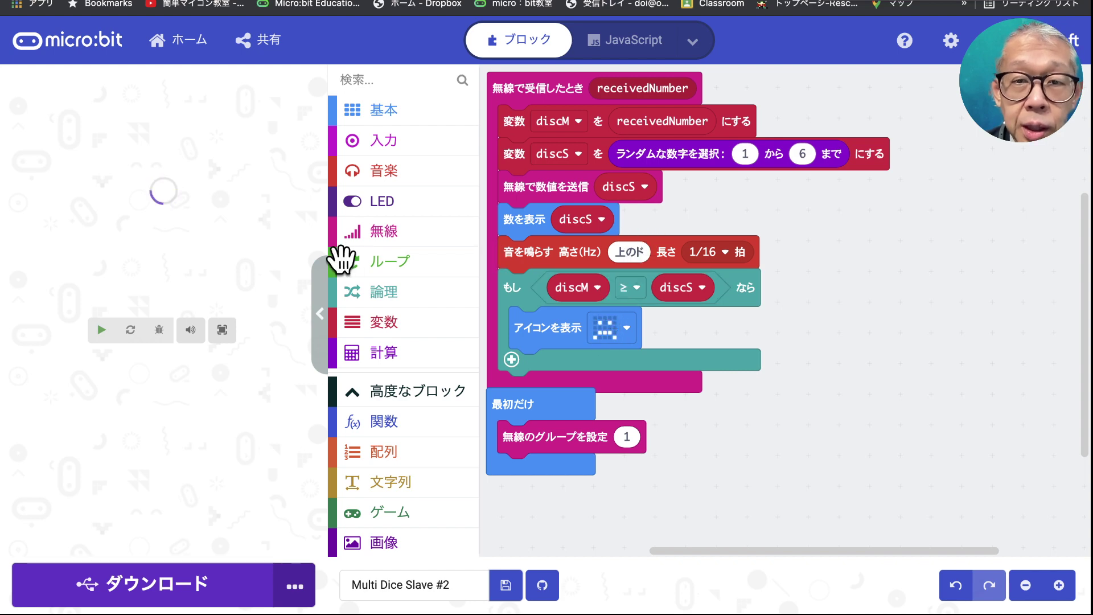
- Create a variable named display and set it after sending discS
left_click(413, 336)
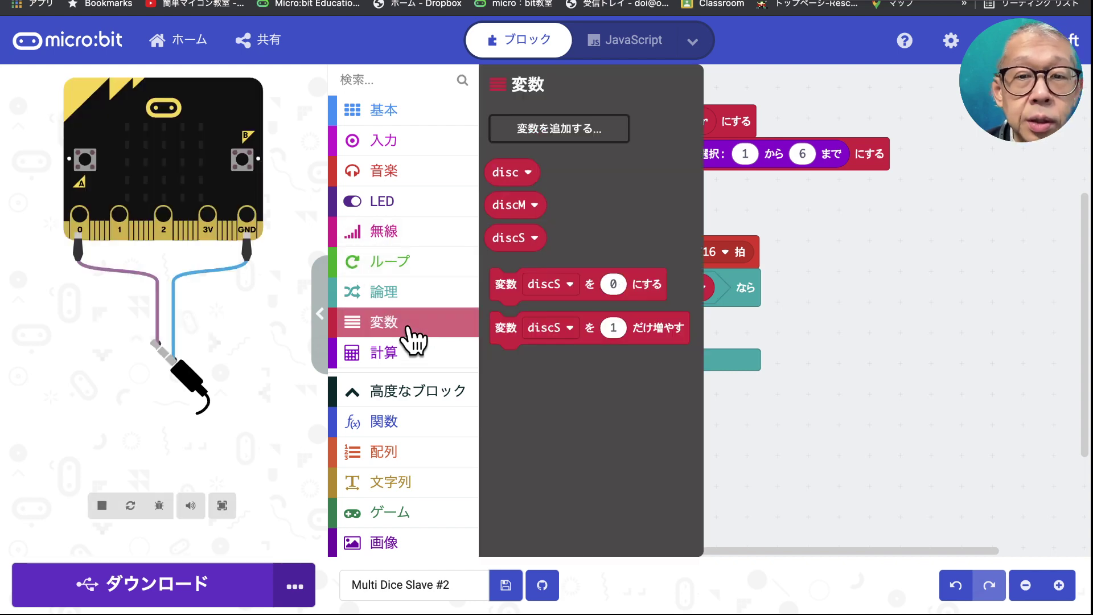
left_click(547, 130)
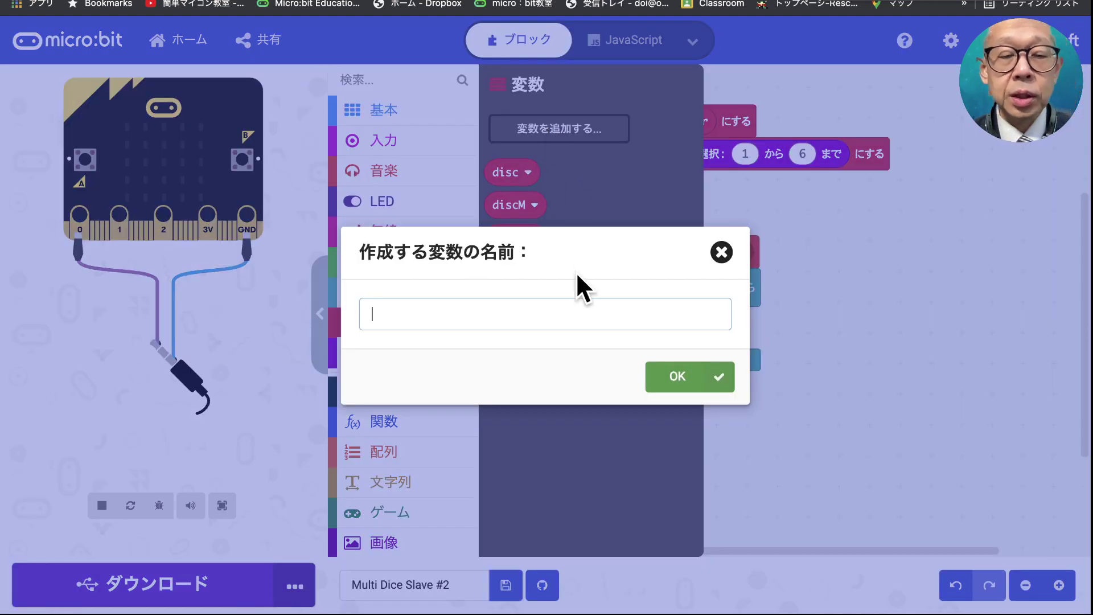
type("display")
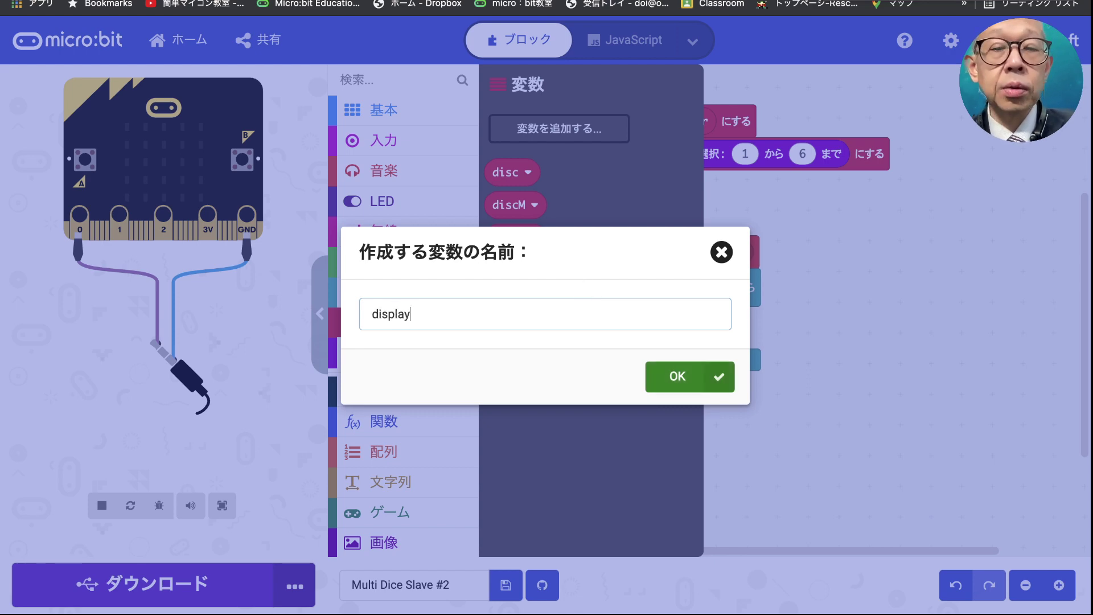
key("Return")
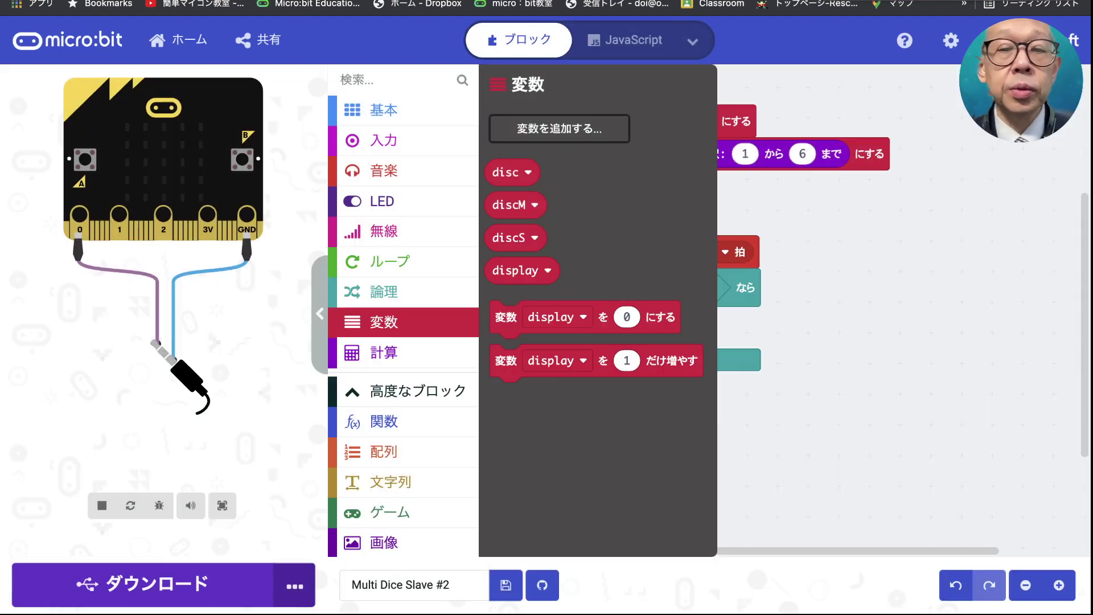
left_click_drag(576, 325, 588, 231)
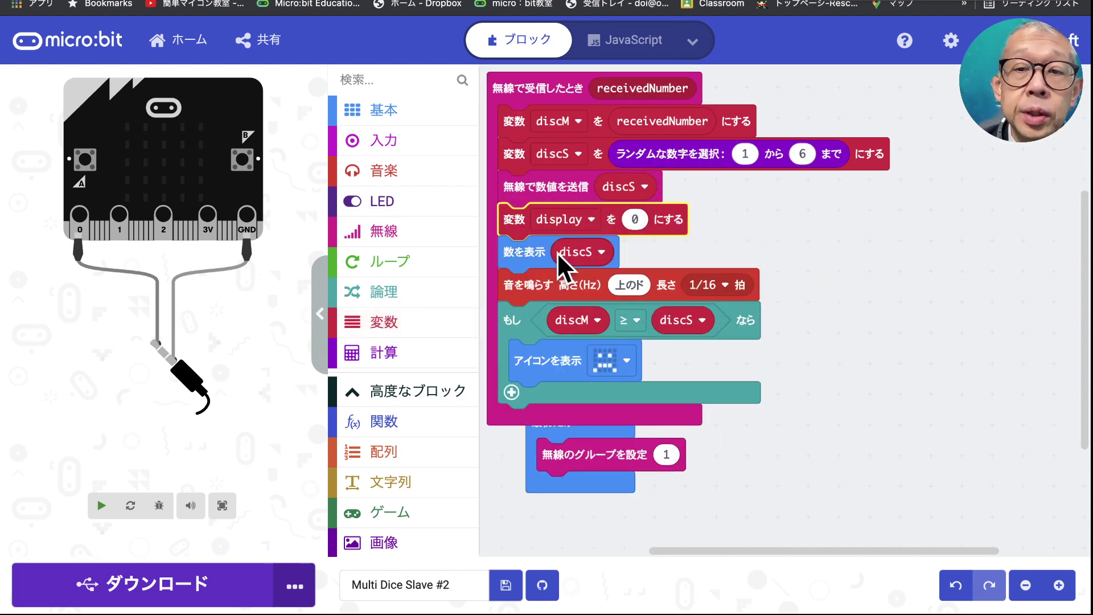
- Build display's value as 10 × discM + discS from Math and Variables blocks
left_click(447, 360)
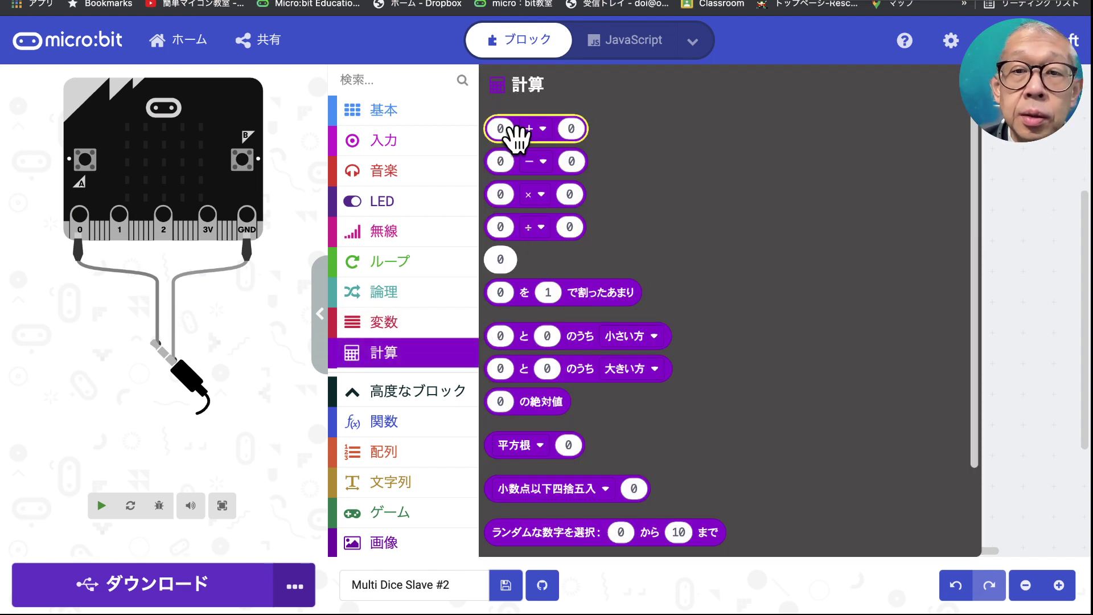
left_click_drag(568, 147, 641, 223)
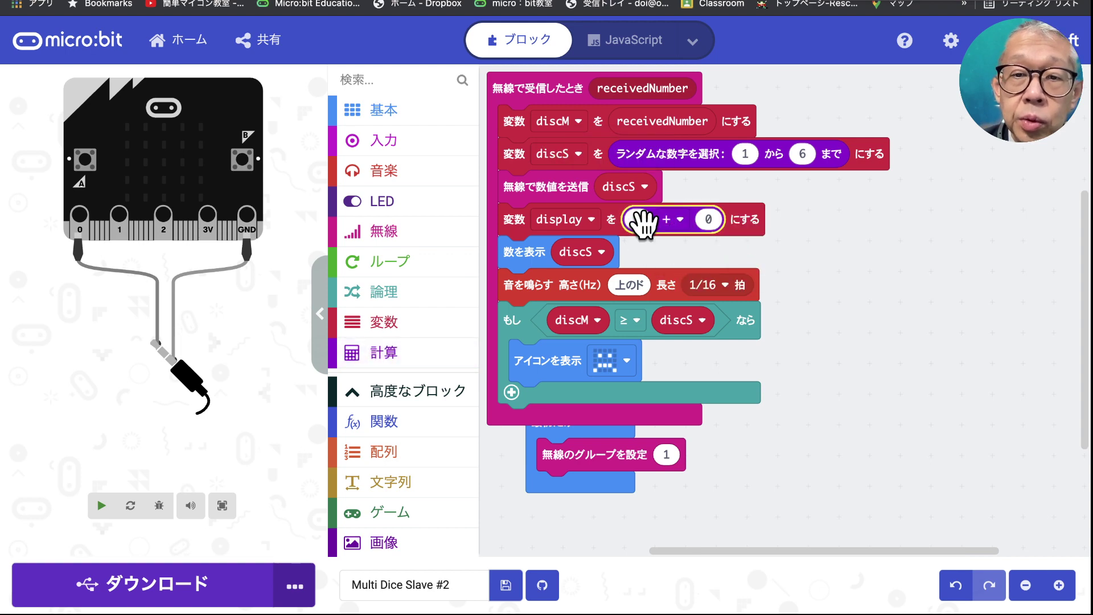
left_click(447, 353)
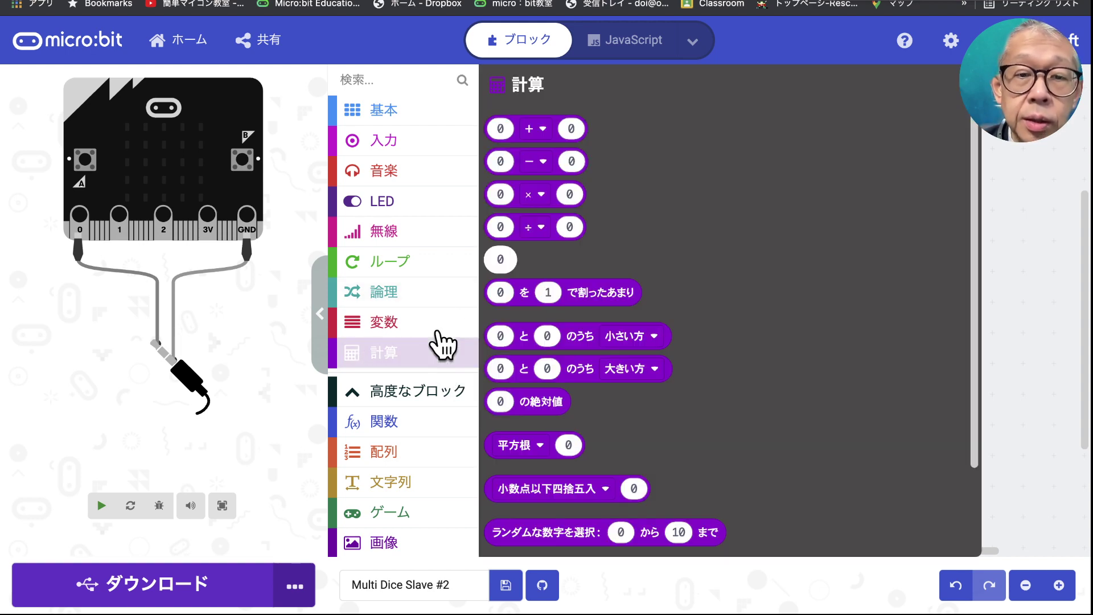
left_click_drag(530, 202, 689, 227)
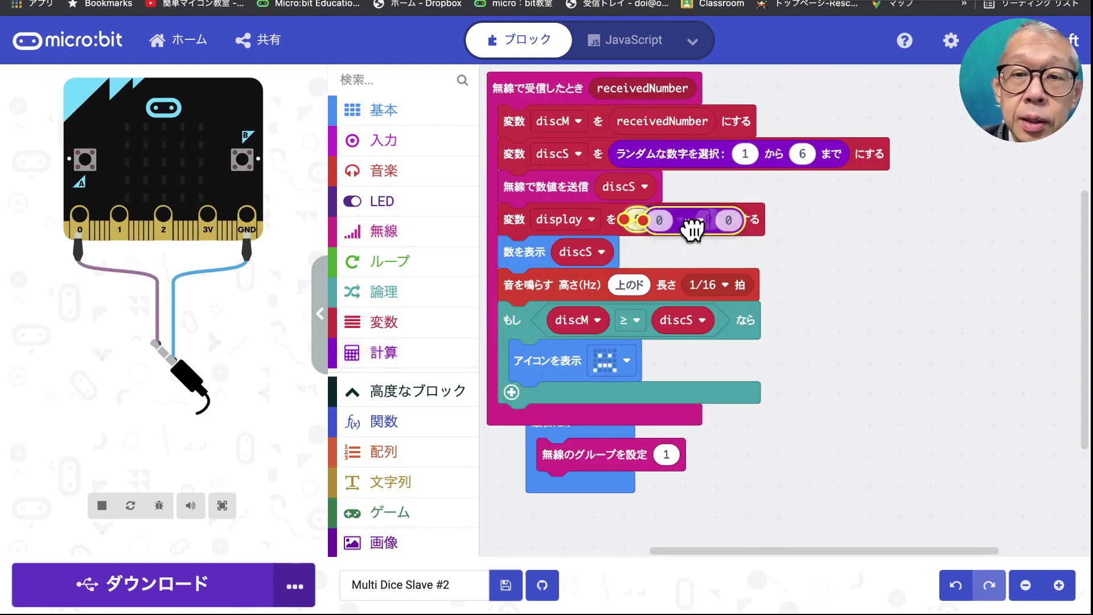
left_click(640, 223)
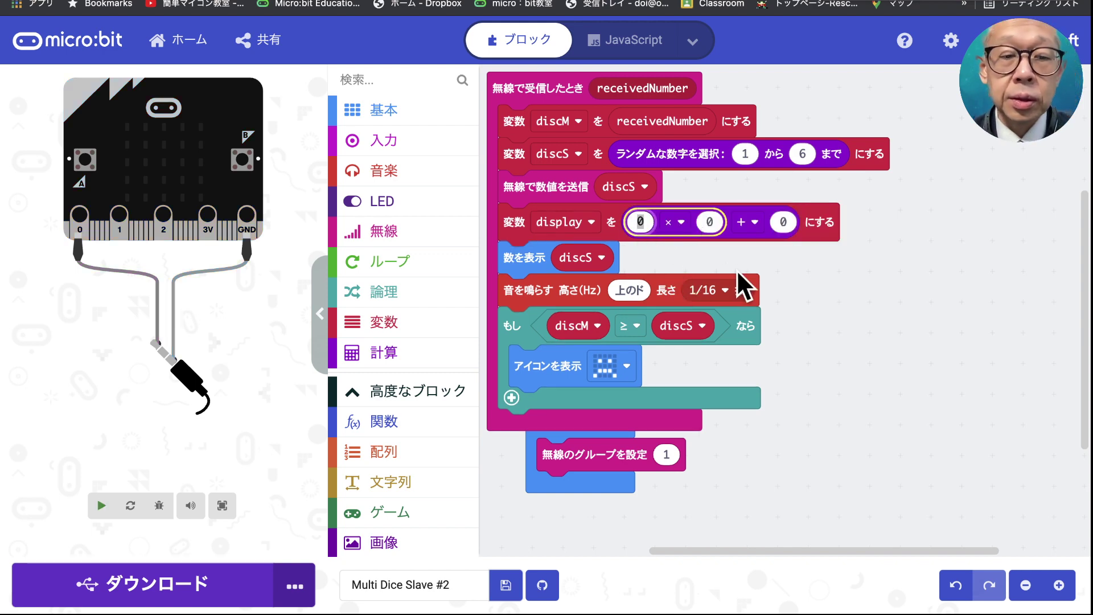
type("10")
key("Return")
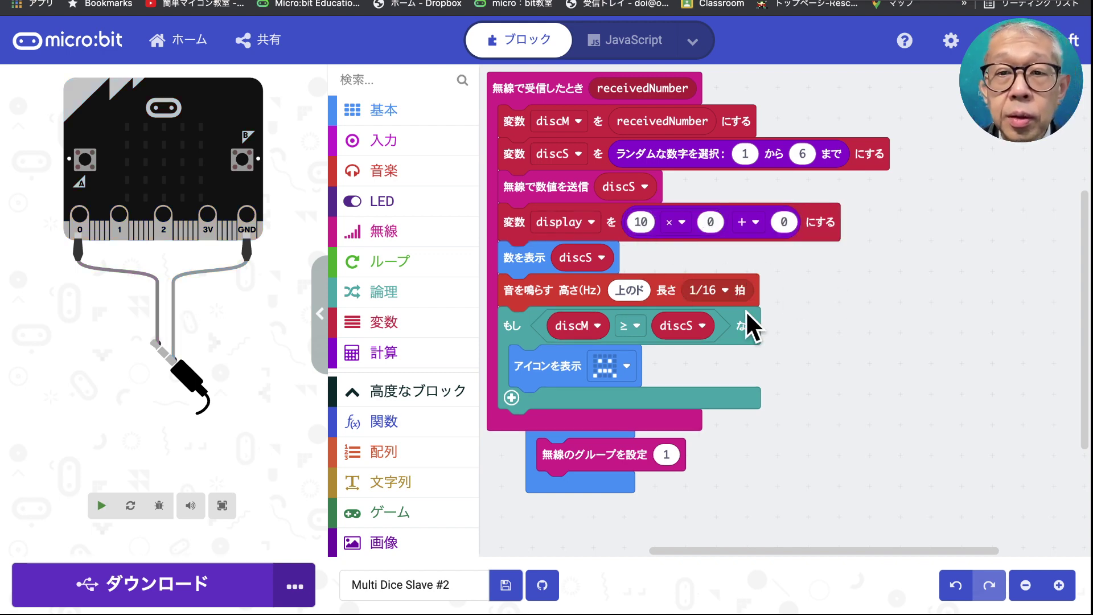
left_click(439, 322)
left_click(501, 199)
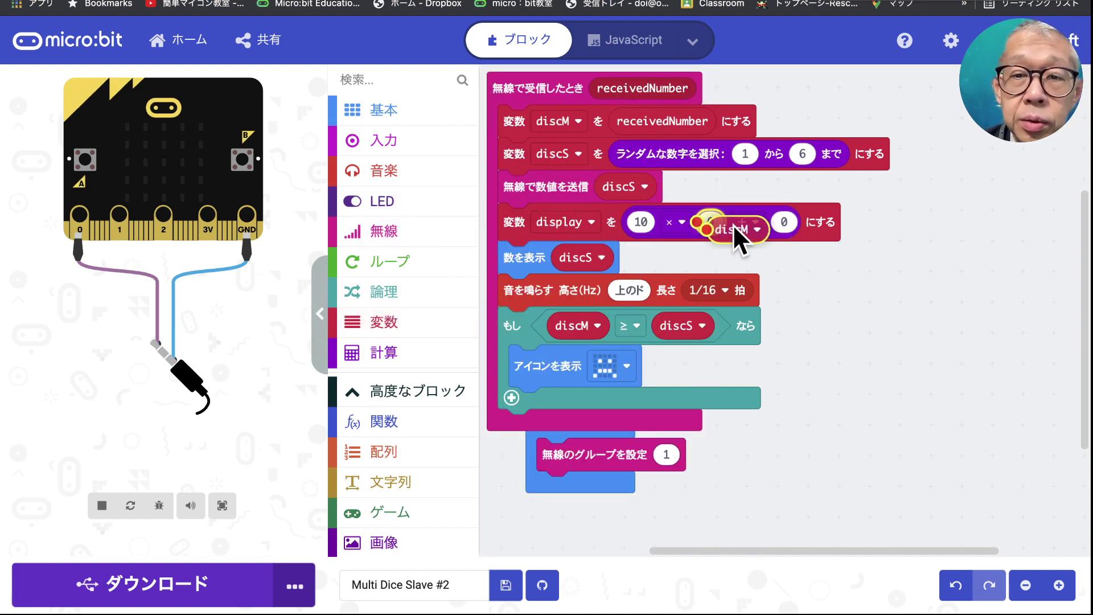
left_click_drag(514, 199, 723, 226)
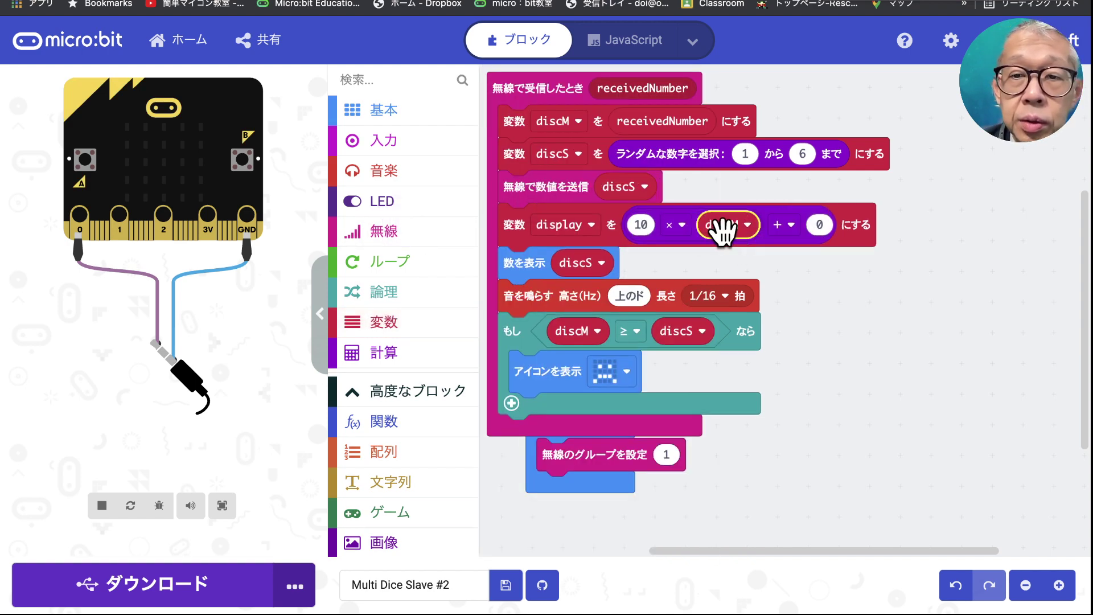
left_click(410, 323)
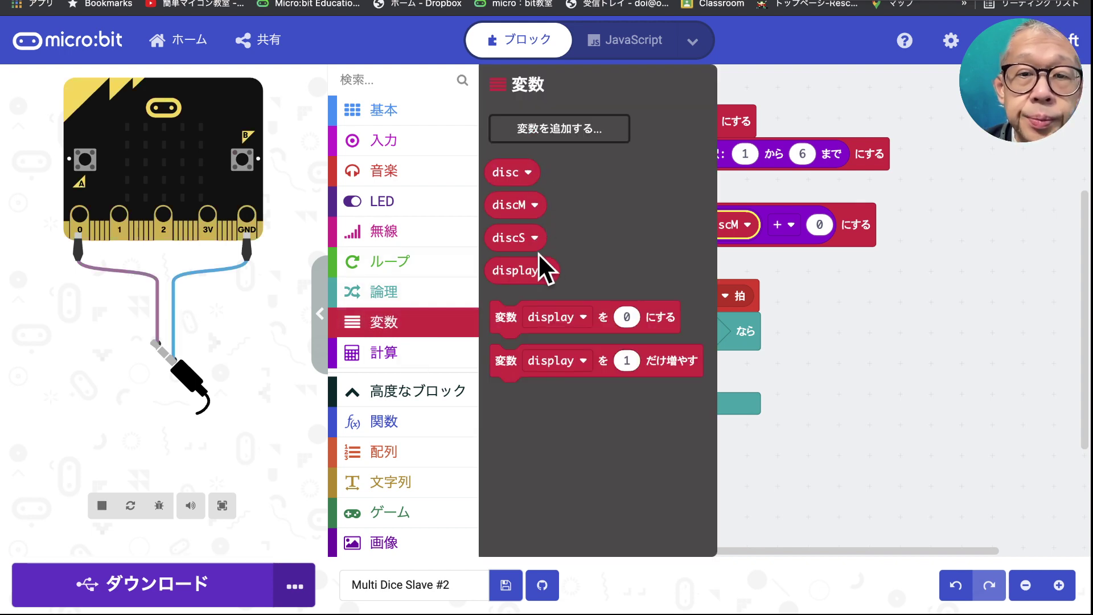
left_click_drag(504, 242, 843, 250)
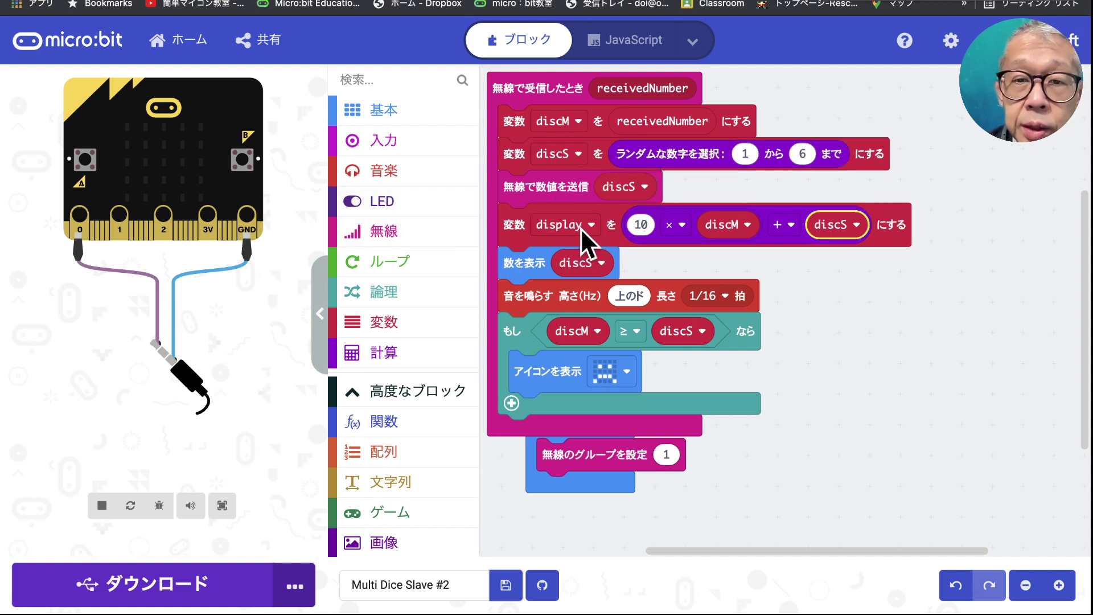
- Move the show number discS block into the radio handler, just below discS's random pick
left_click(524, 263)
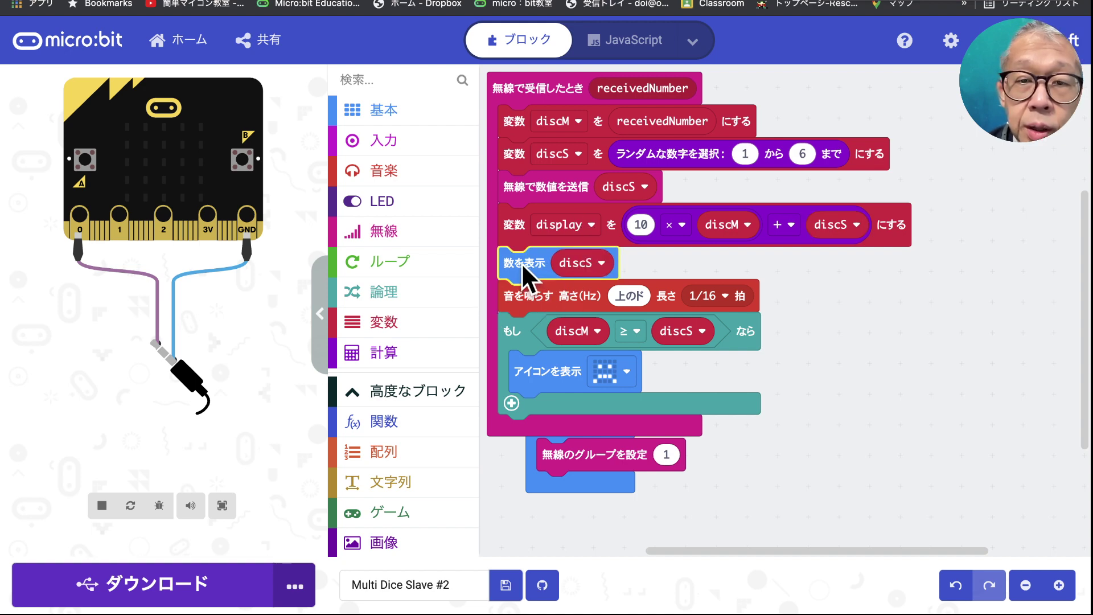
mouse_move(522, 262)
left_mouse_down()
mouse_move(757, 306)
mouse_move(506, 263)
left_mouse_up()
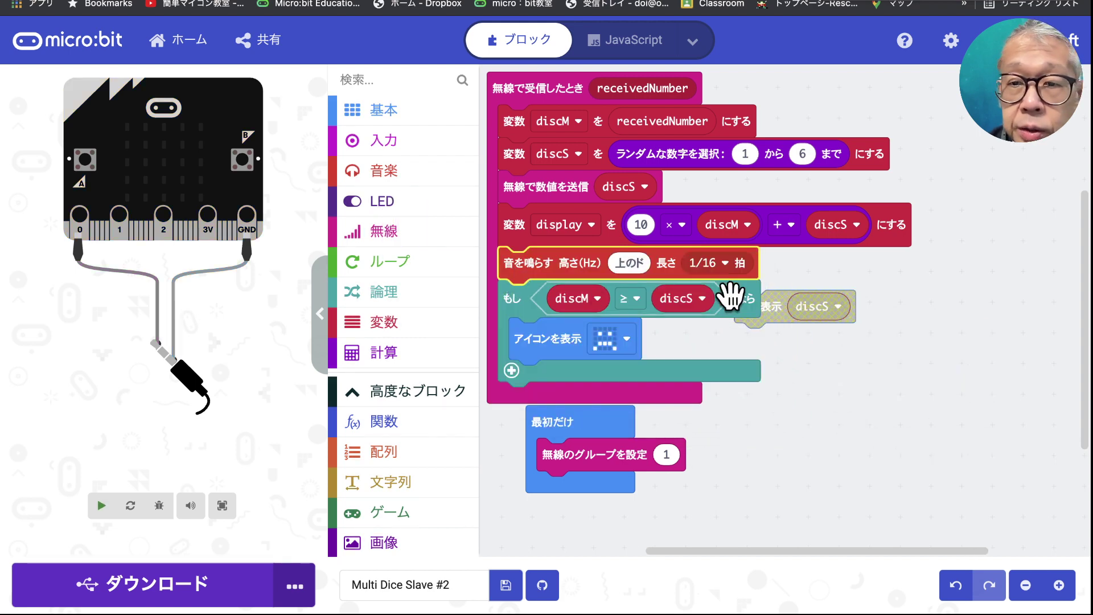
left_click_drag(781, 310, 544, 148)
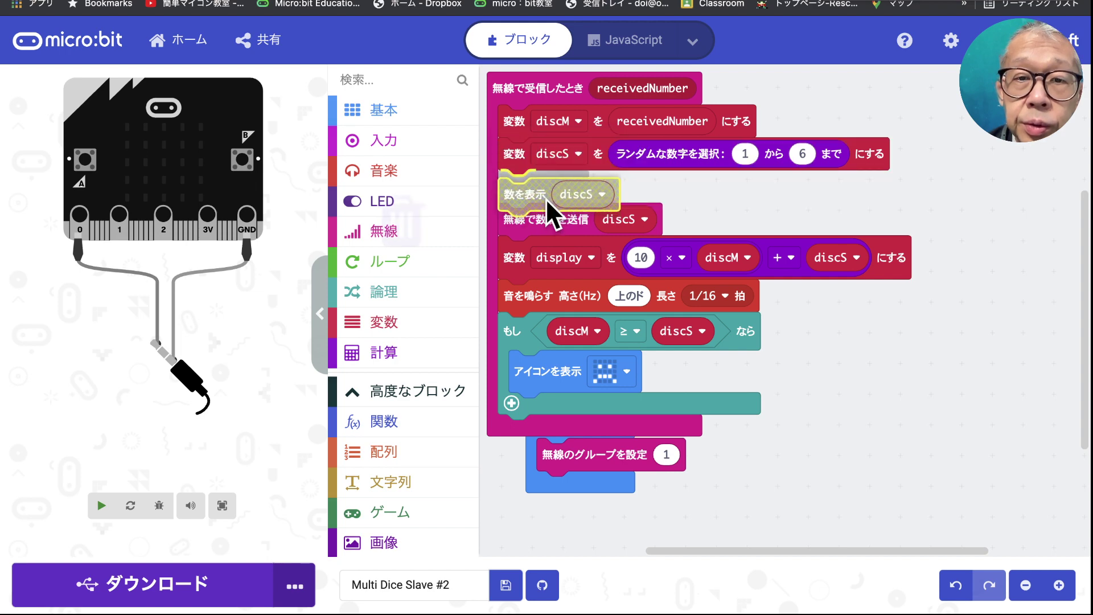
left_click_drag(545, 148, 540, 179)
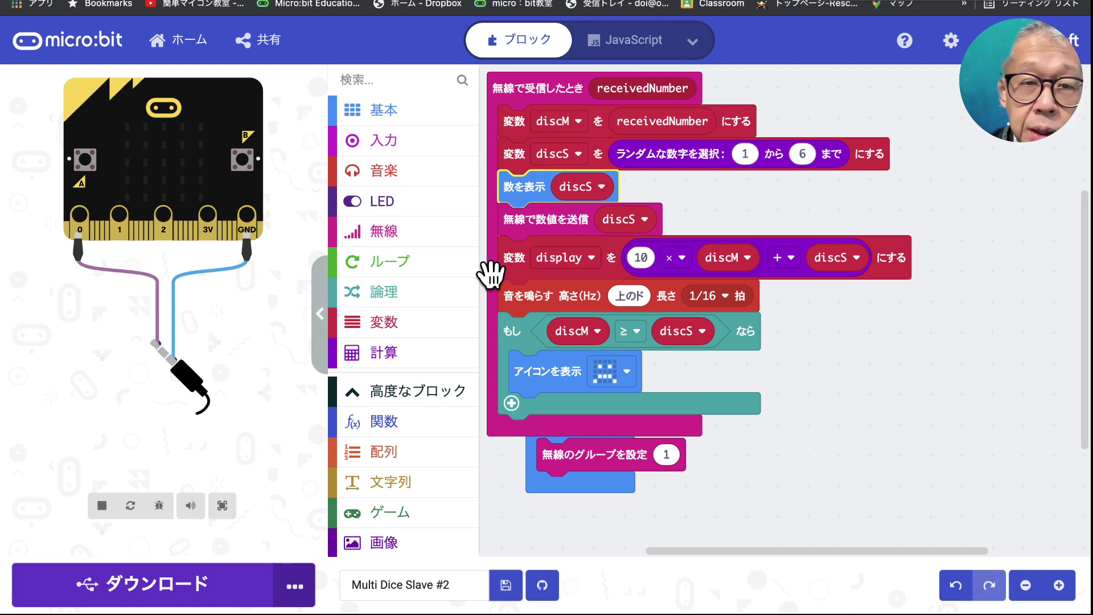
- Add the WhaleySans Font extension to Multi Dice Slave #2
scroll(411, 517, "down", 5)
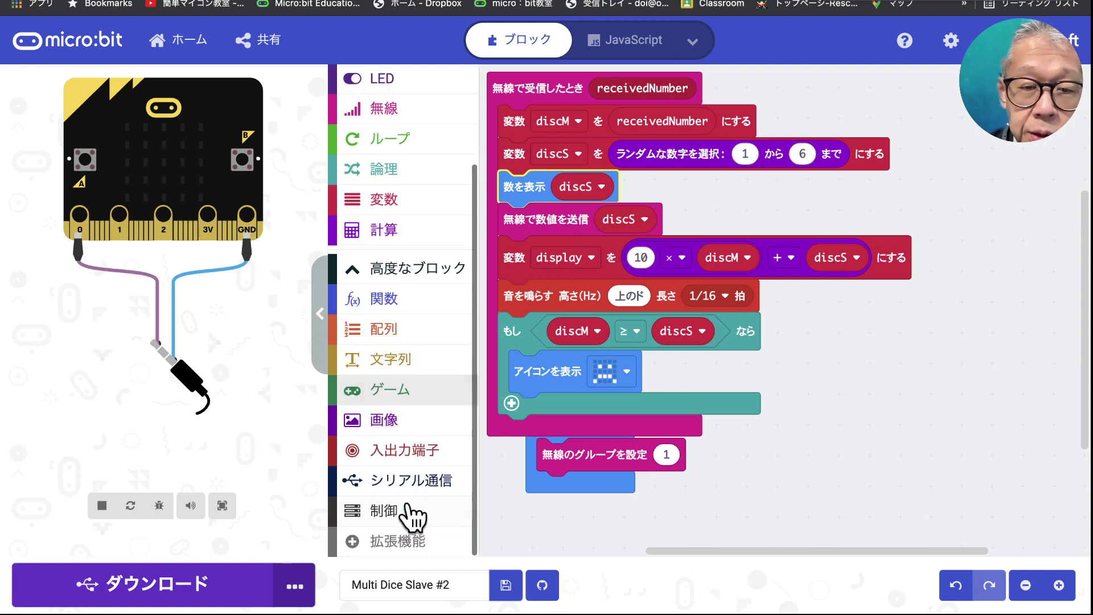
left_click(403, 545)
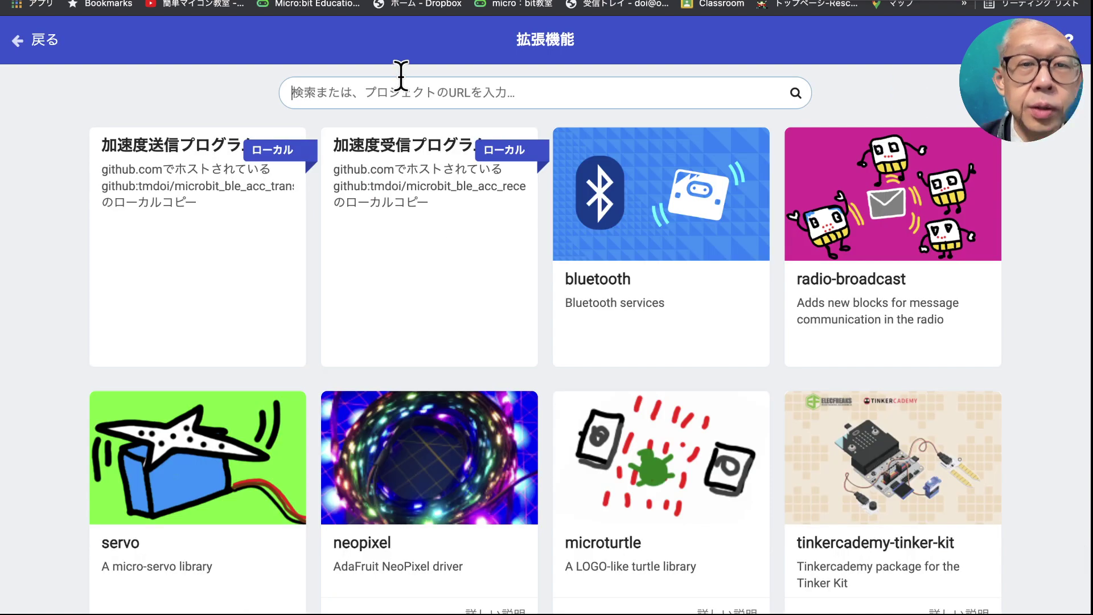
type("wha")
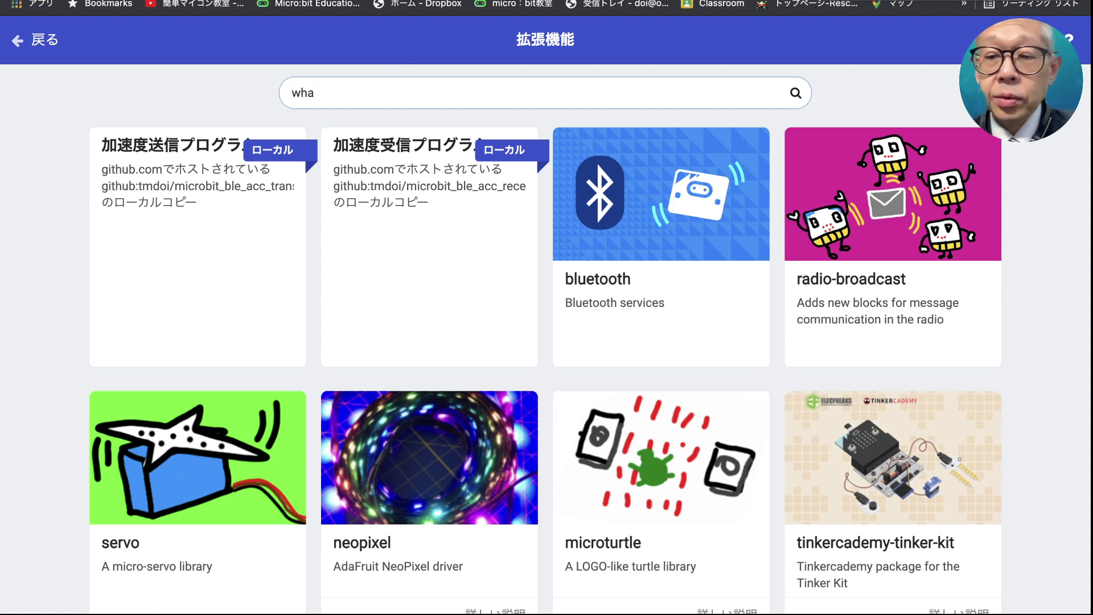
key("Return")
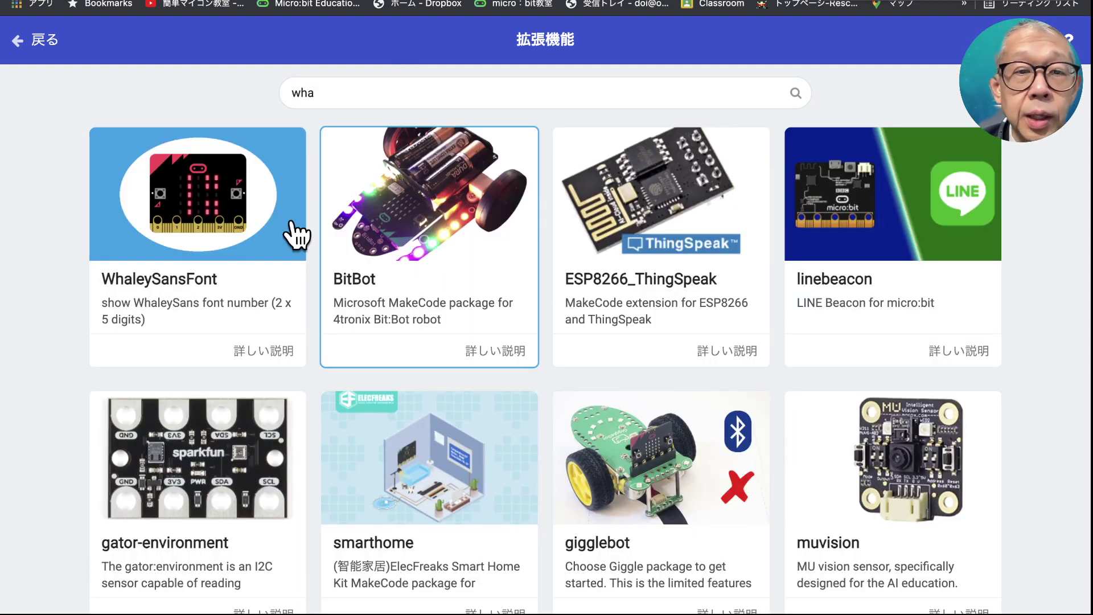
left_click(274, 230)
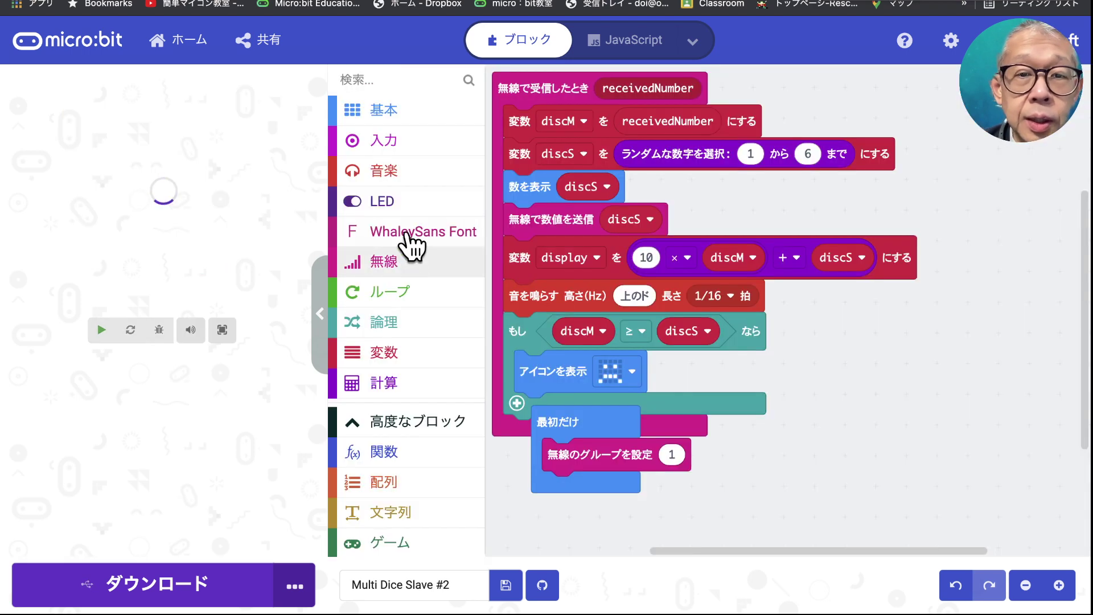
- Show display as a WhaleySans number below the display calculation
left_click(410, 236)
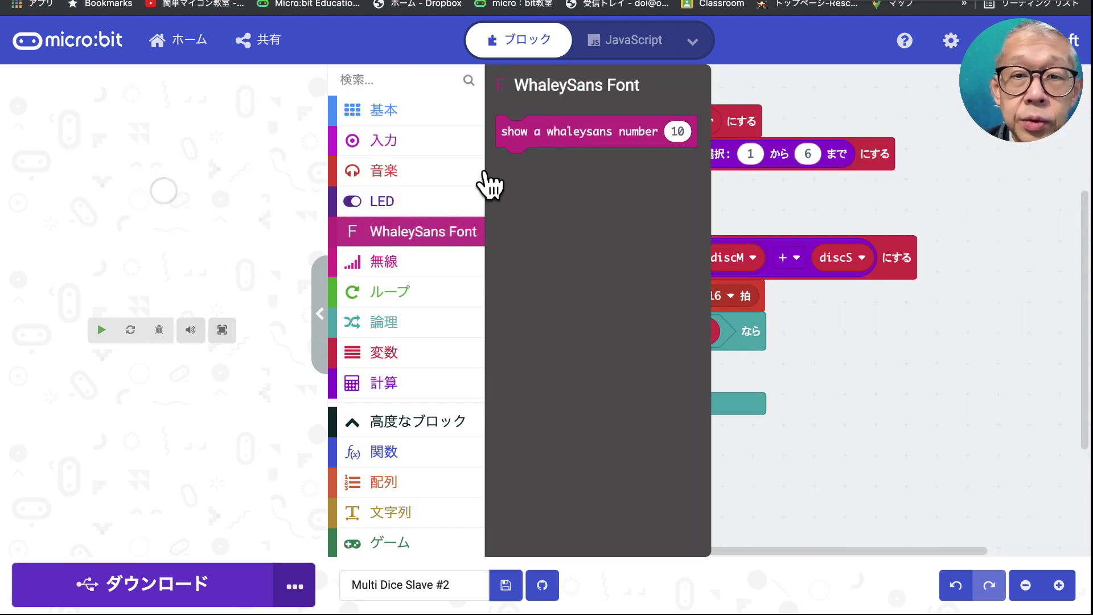
left_click_drag(507, 131, 517, 304)
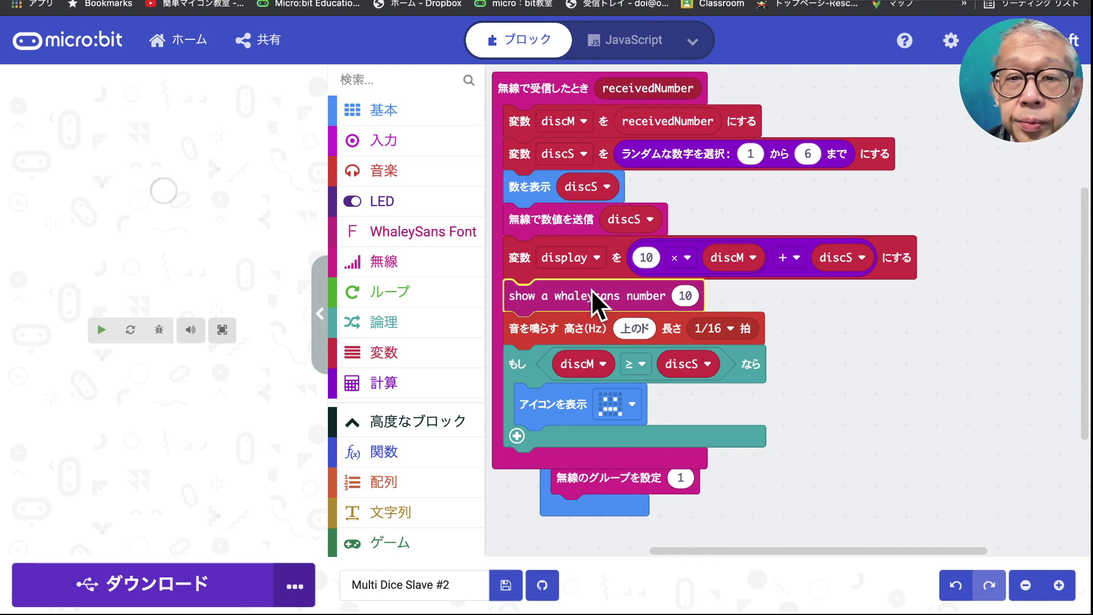
left_click(437, 350)
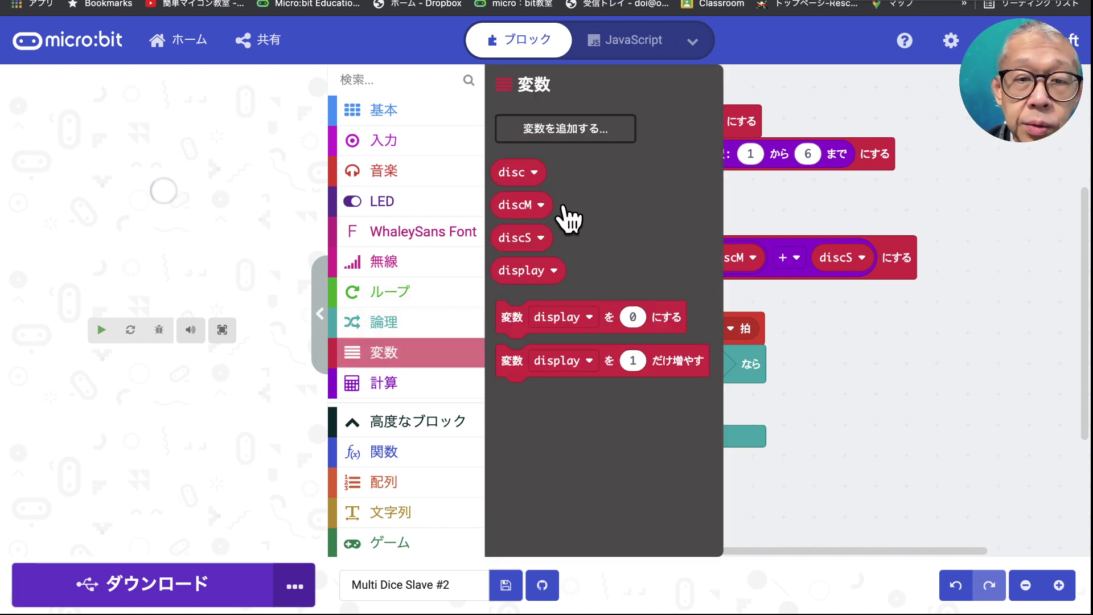
left_click_drag(535, 263, 722, 293)
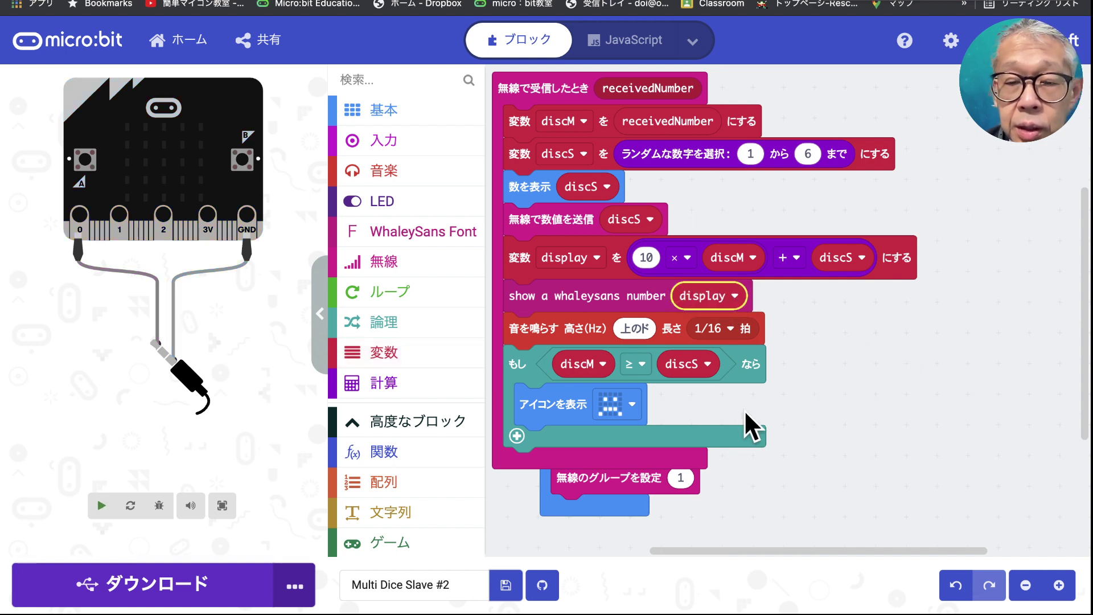
- Move the on-start block aside and add a 500 ms pause before the if check
mouse_move(566, 505)
left_mouse_down()
mouse_move(957, 188)
mouse_move(951, 176)
left_mouse_up()
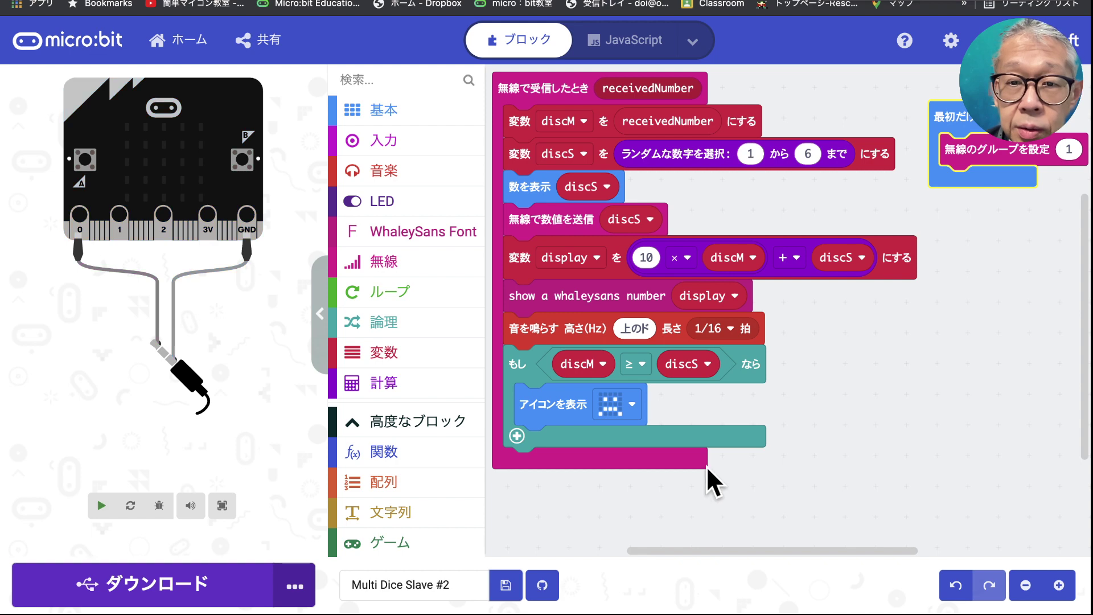
left_click(388, 114)
scroll(610, 409, "down", 2)
scroll(598, 427, "down", 3)
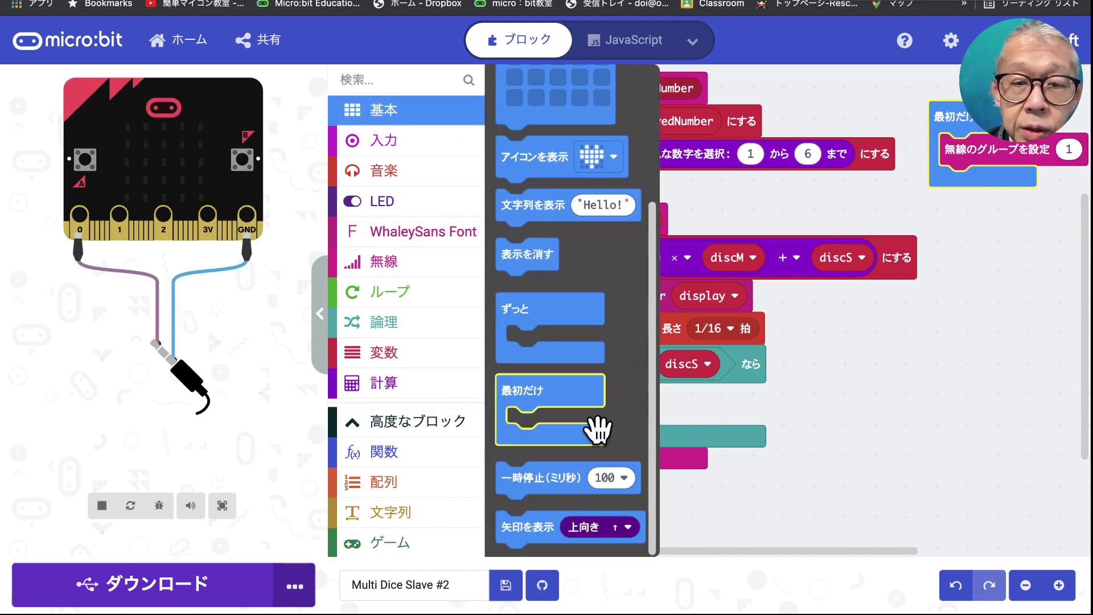
left_click_drag(563, 467, 568, 357)
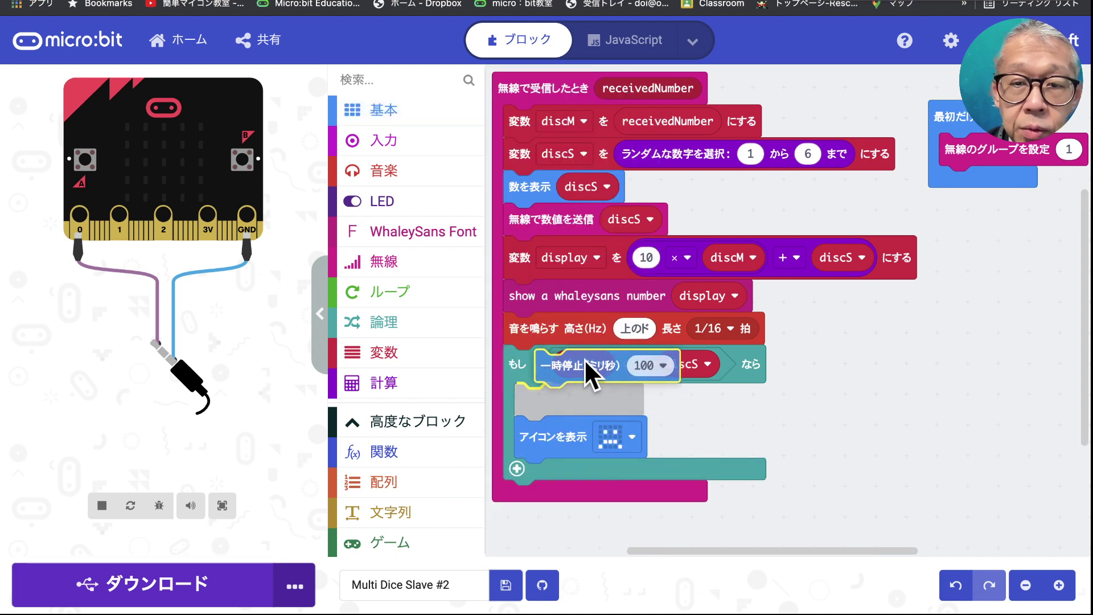
left_click(620, 361)
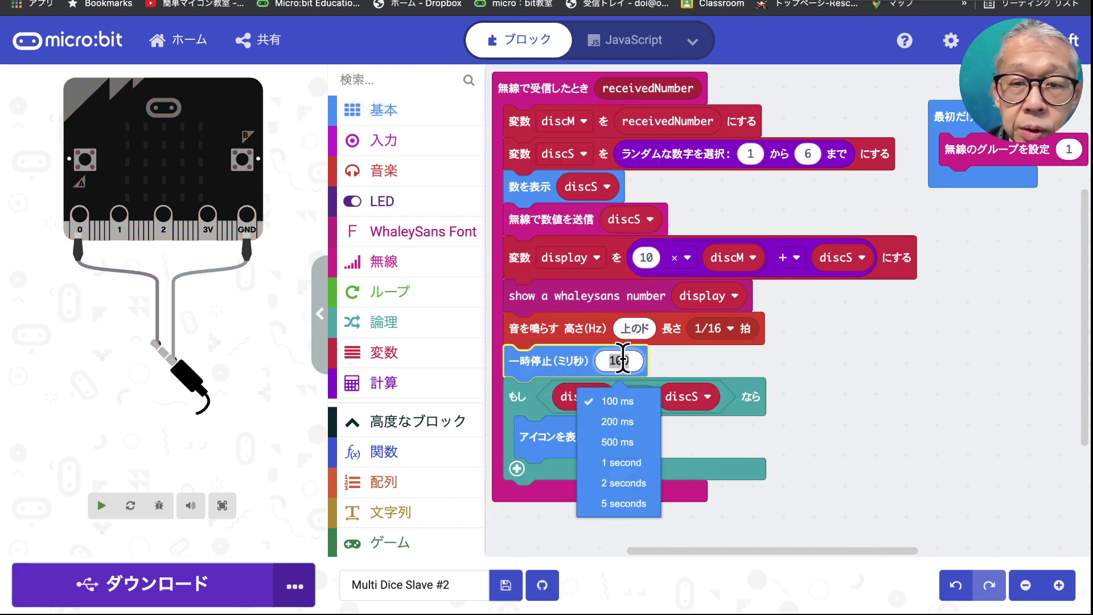
left_click(626, 443)
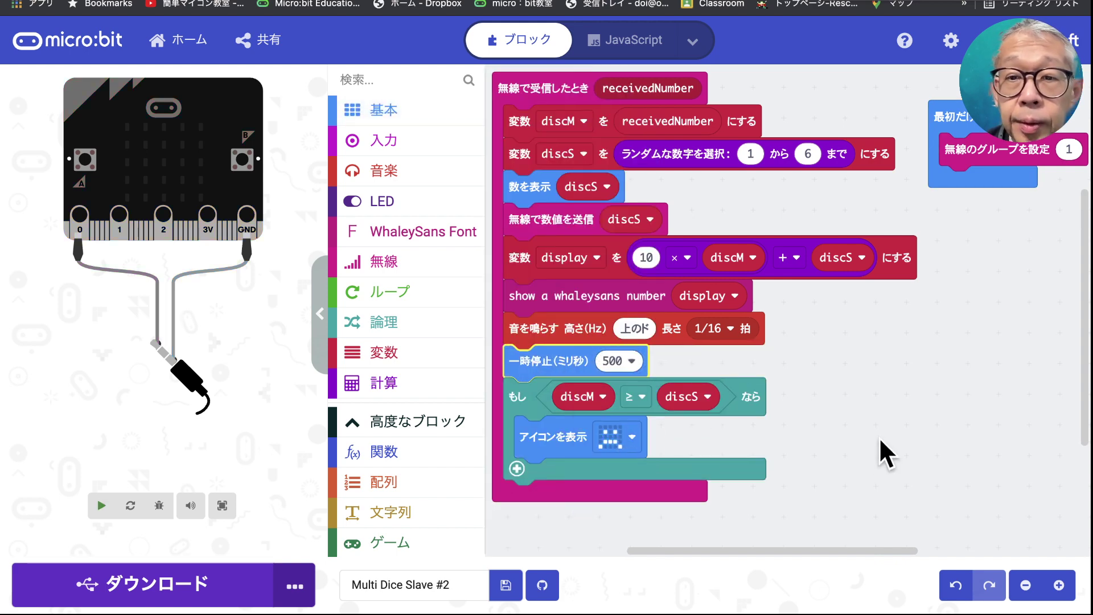
scroll(879, 436, "left", 5)
scroll(624, 416, "right", 3)
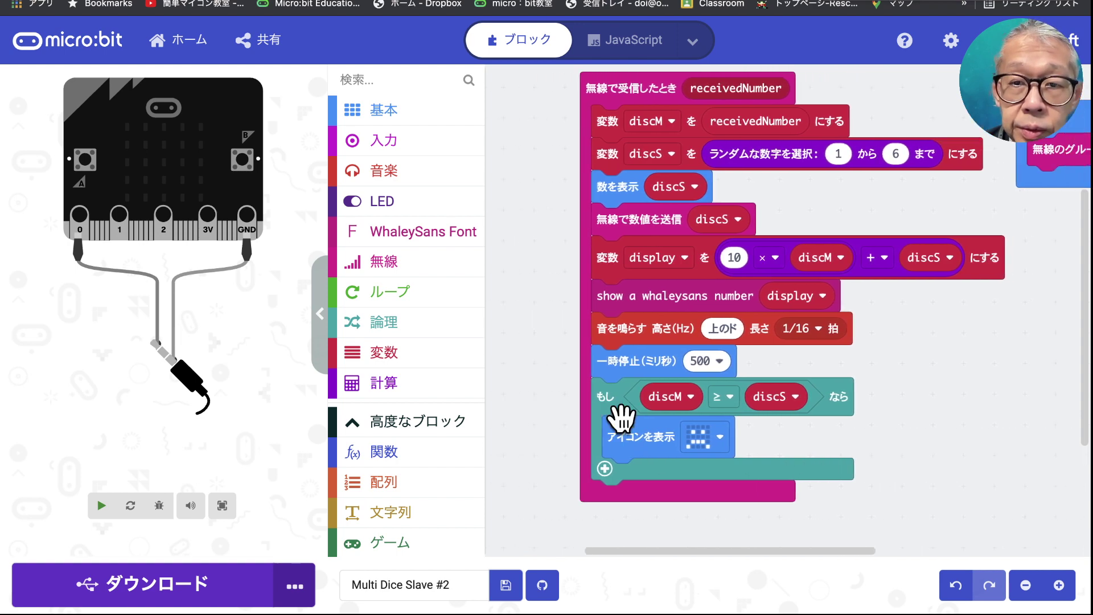
- Go back home and launch the Multi Editors side-by-side view from Radio Games
left_click(176, 57)
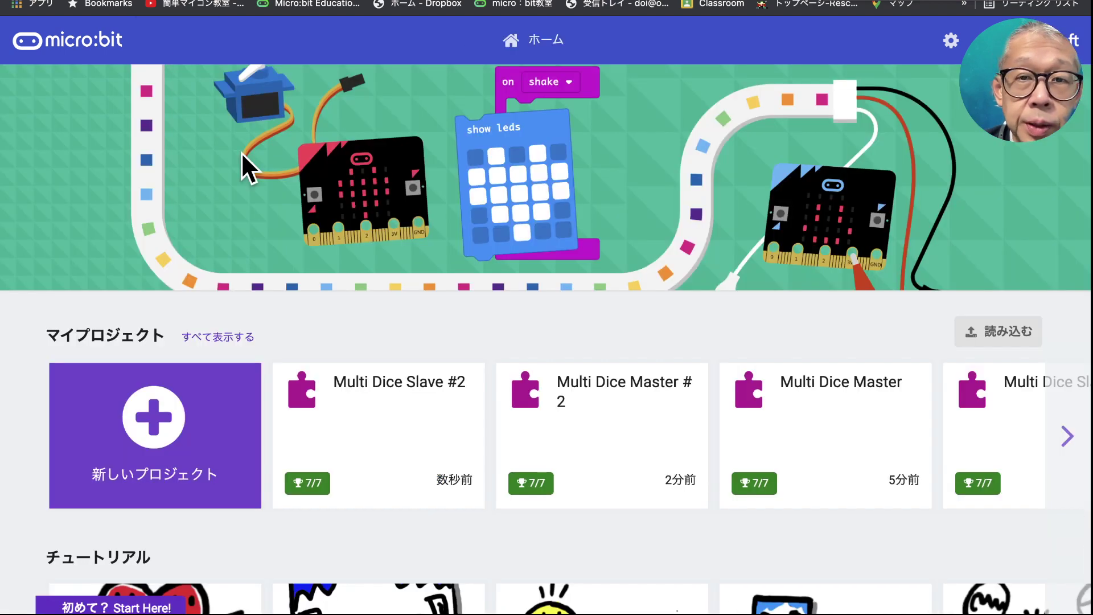
scroll(302, 319, "down", 2)
scroll(313, 387, "down", 2)
scroll(312, 384, "down", 2)
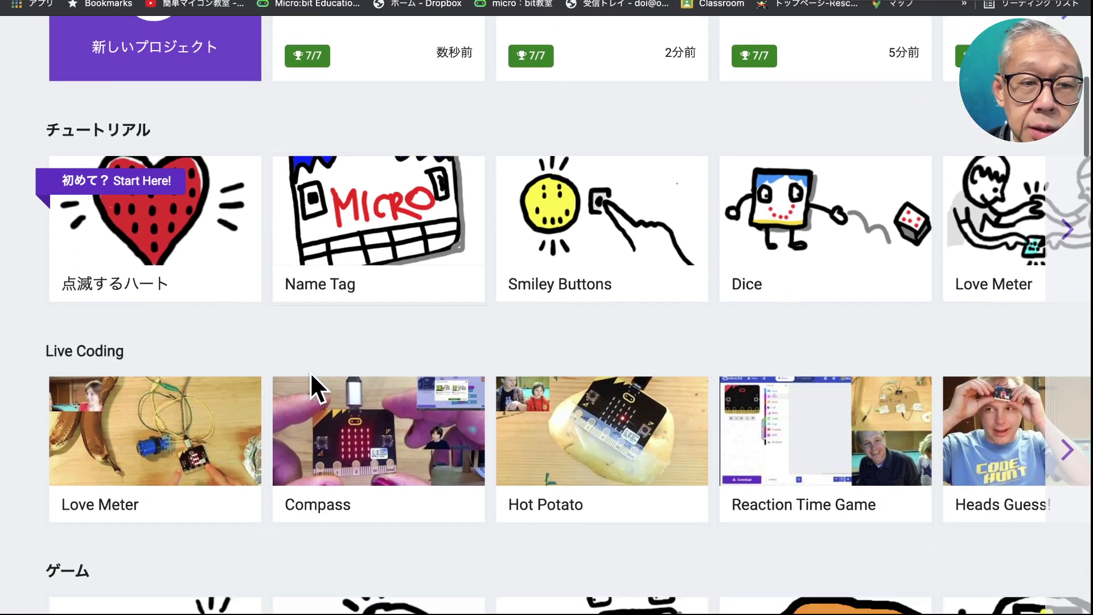
scroll(310, 375, "down", 3)
scroll(312, 391, "down", 3)
scroll(312, 391, "down", 2)
left_click(215, 430)
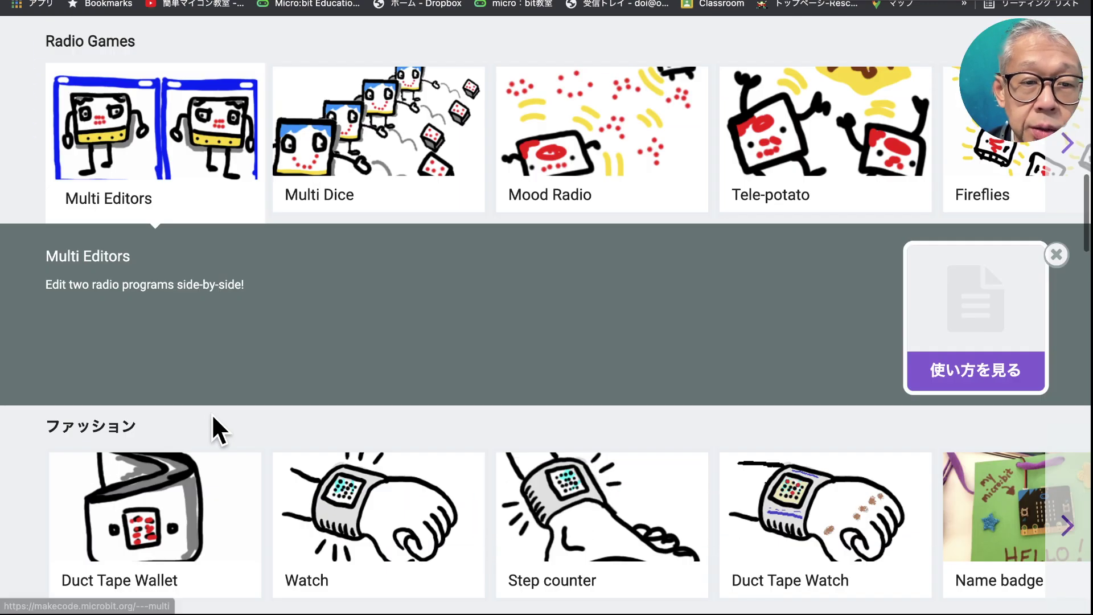
left_click(962, 302)
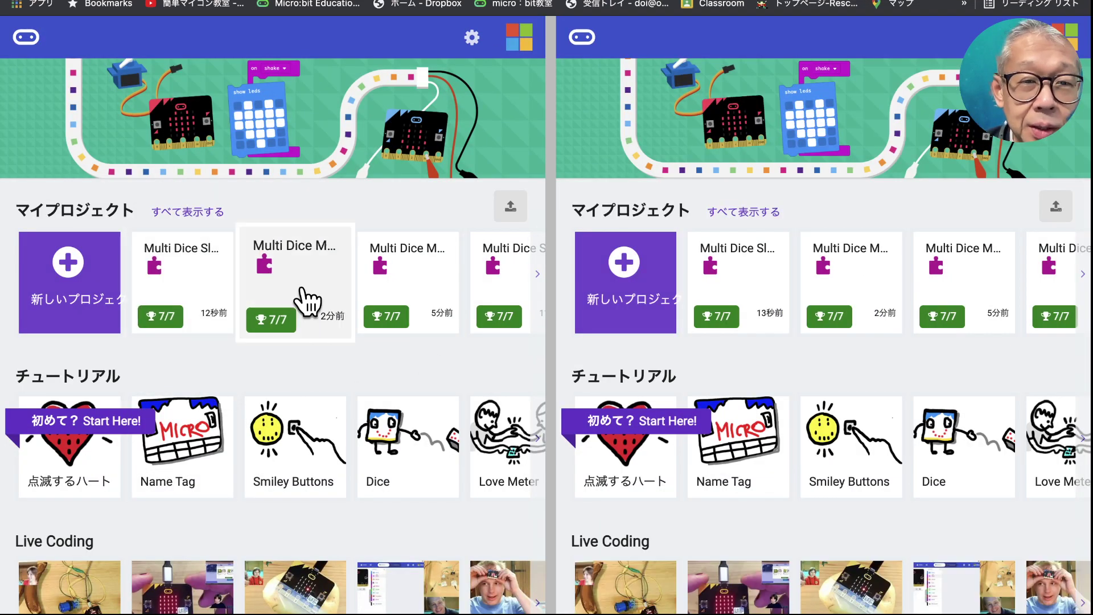
- Load Master #2 in the left editor, Slave #2 in the right, and enlarge the left simulator
left_click(305, 284)
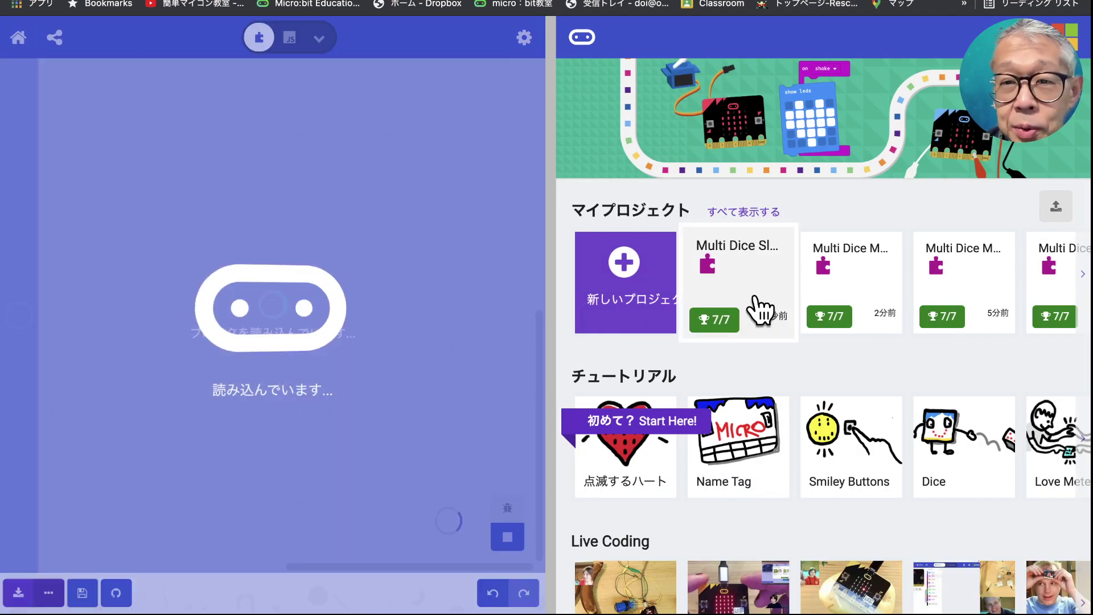
left_click(757, 301)
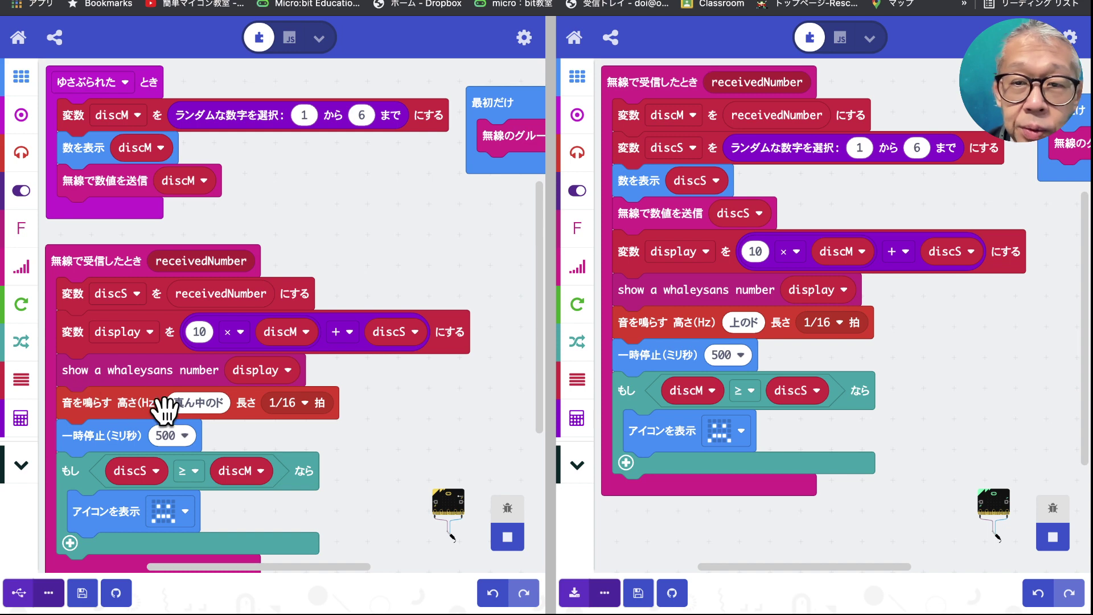
left_click(438, 500)
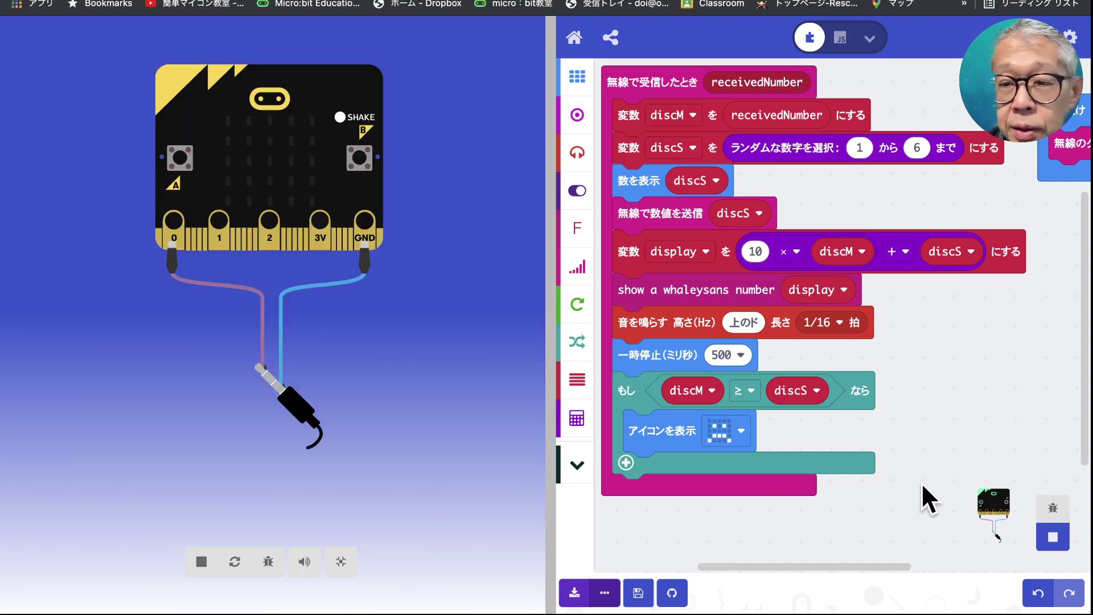
- Enlarge the Slave simulator and shake the Master board six times, comparing two-digit totals and faces
left_click(994, 506)
left_click(352, 170)
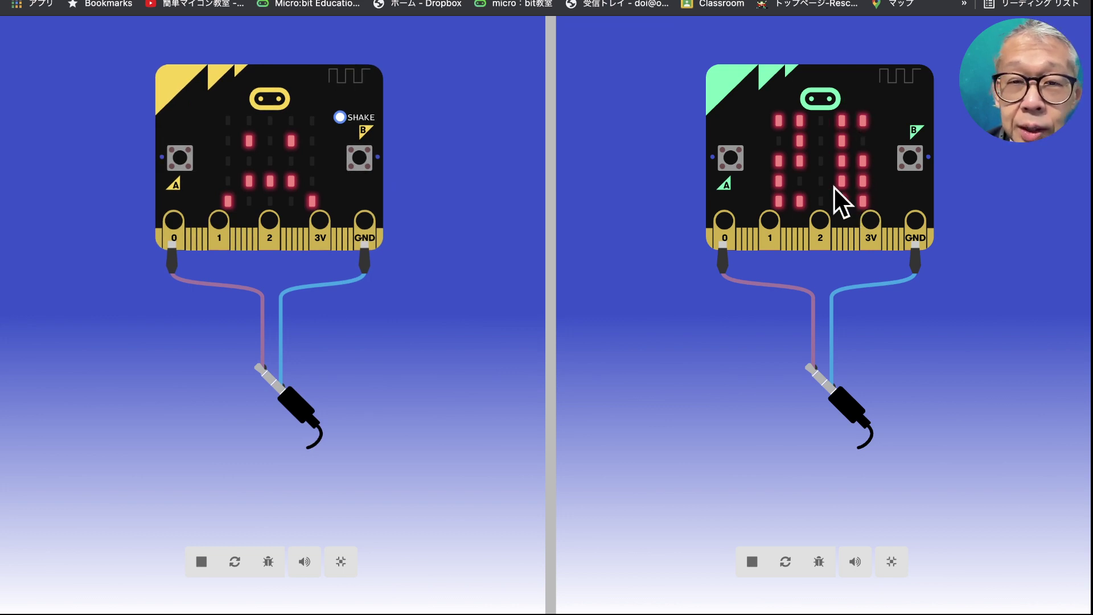
left_click(333, 132)
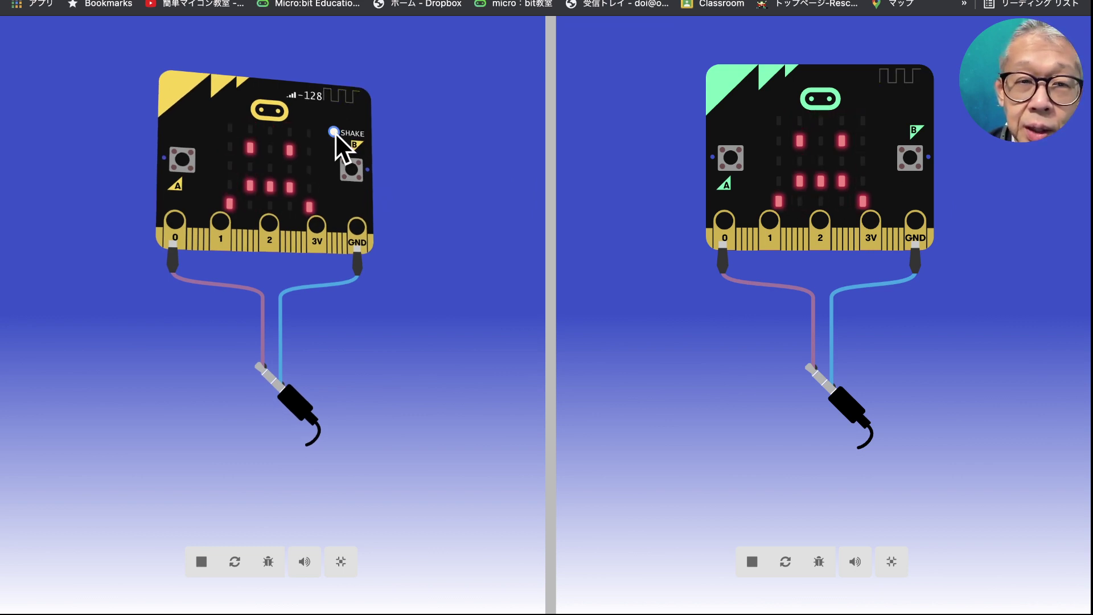
left_click(334, 132)
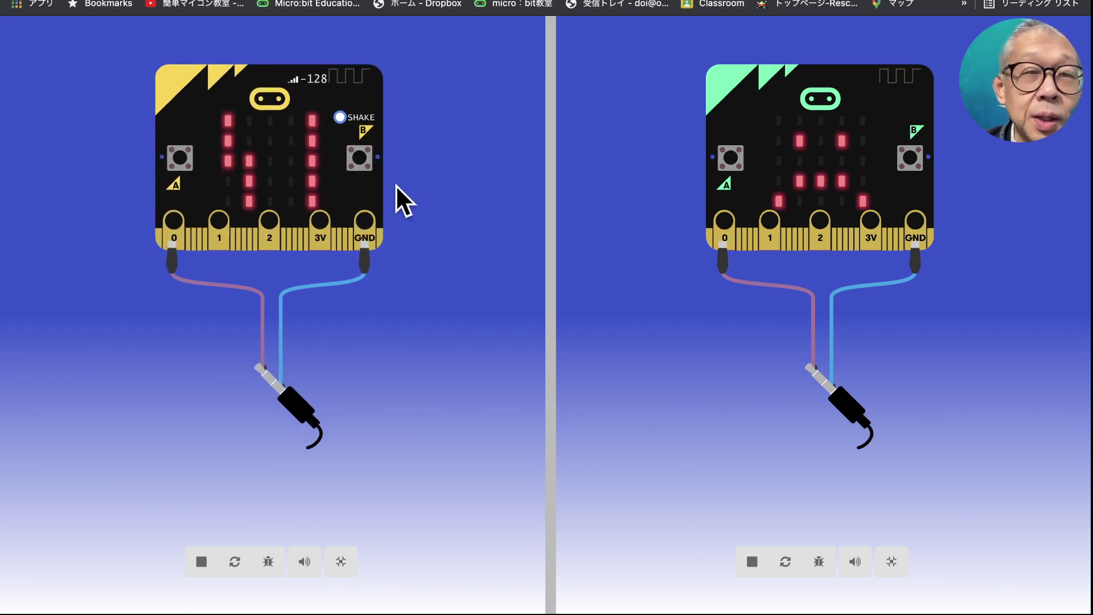
left_click(333, 131)
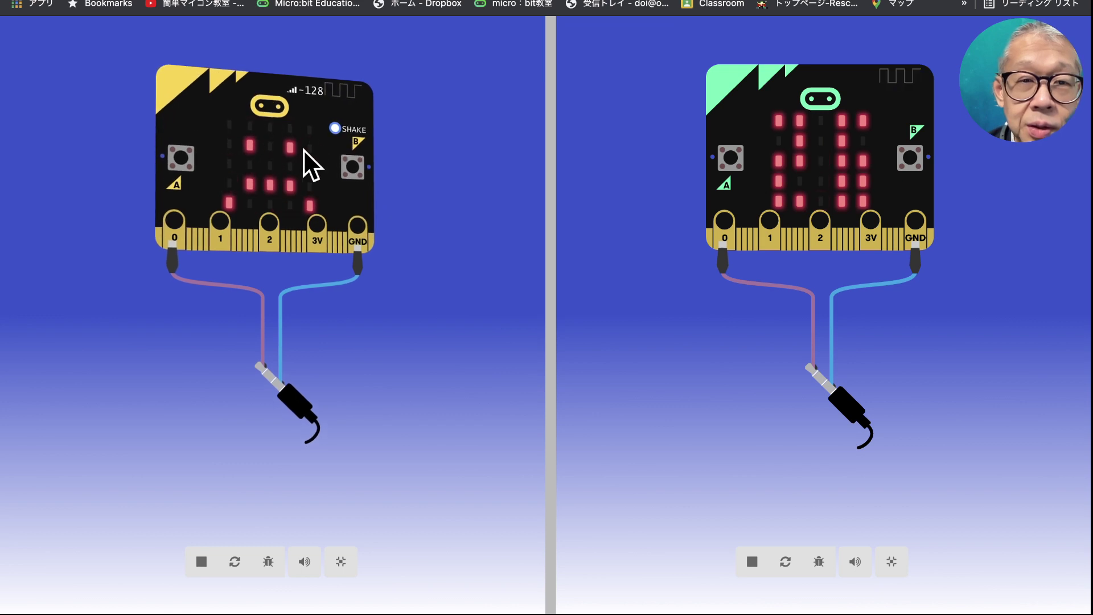
left_click(334, 132)
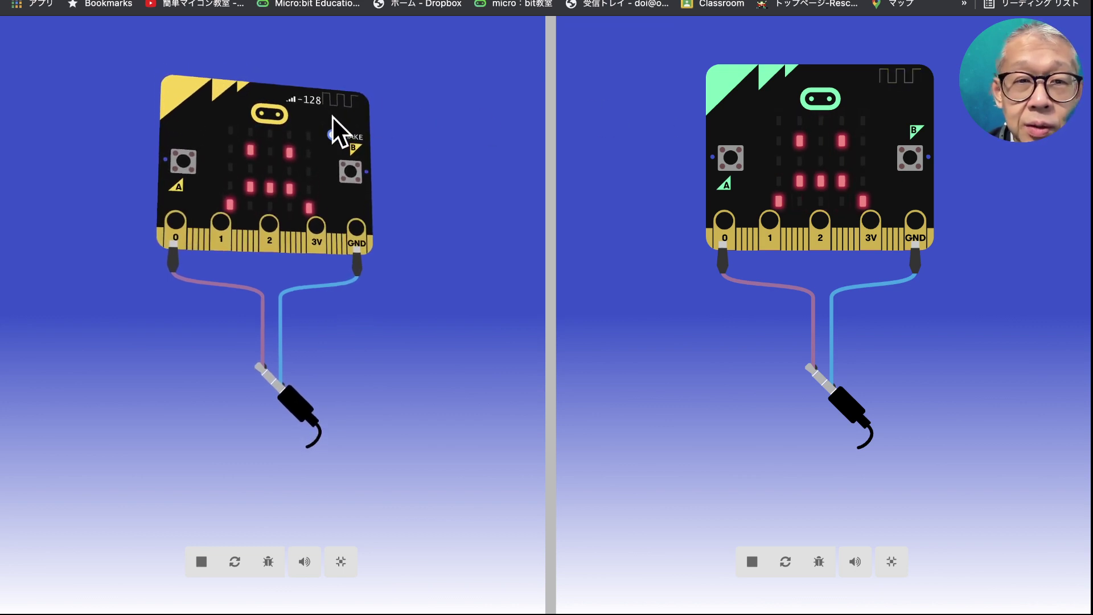
left_click(331, 131)
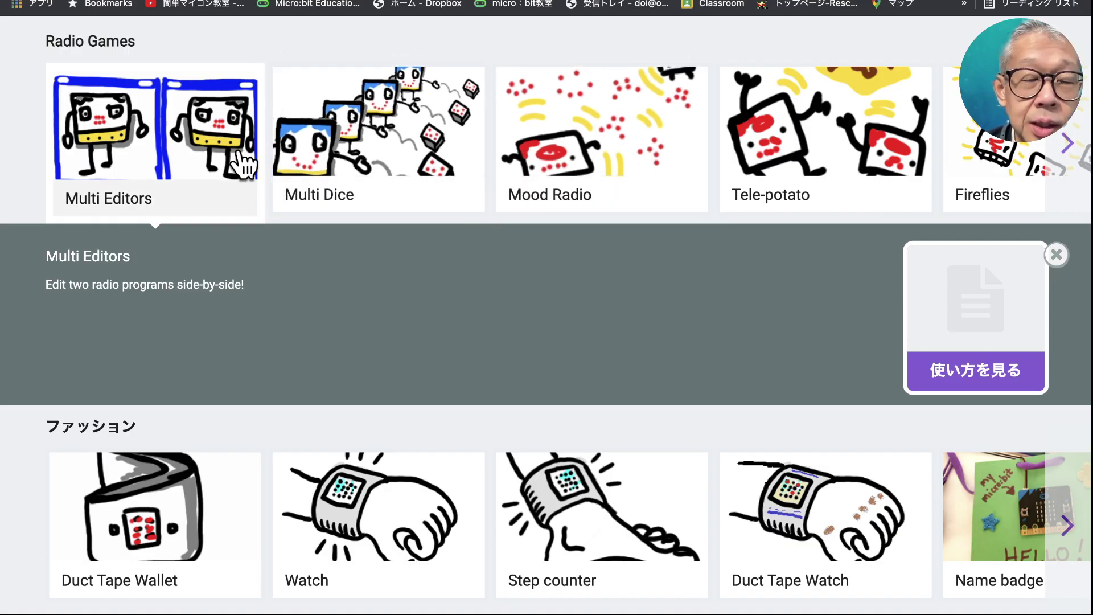
- Open the Multi Dice Slave #2 project from the home page
scroll(256, 171, "up", 5)
scroll(265, 160, "up", 5)
scroll(265, 151, "up", 2)
scroll(264, 135, "up", 8)
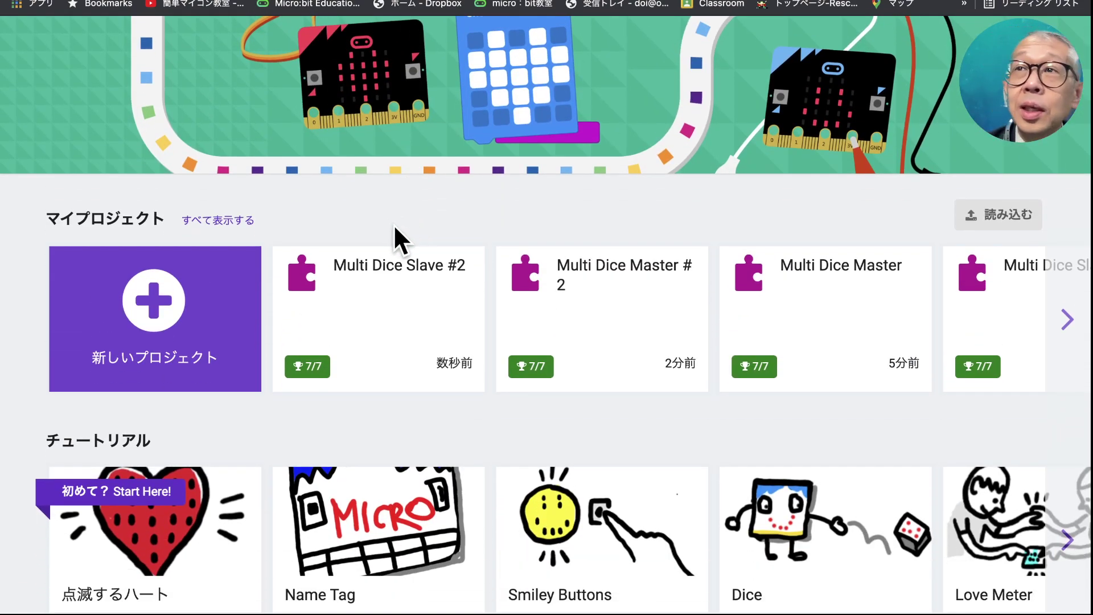
left_click(353, 305)
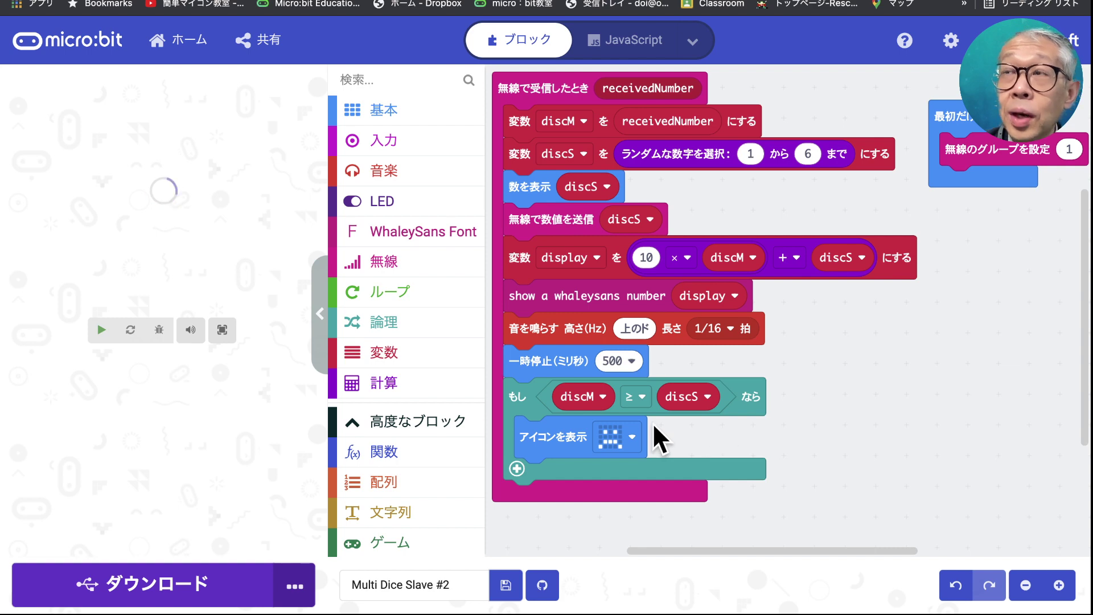
- Add an else branch showing the happy face icon to the discM ≥ discS check
left_click(516, 469)
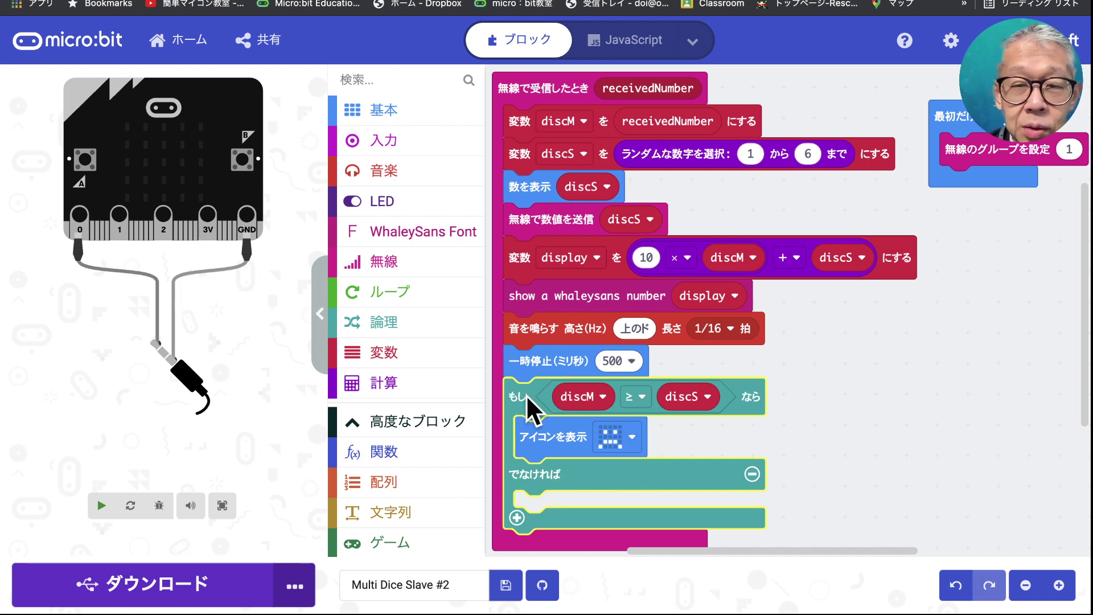
left_click(384, 110)
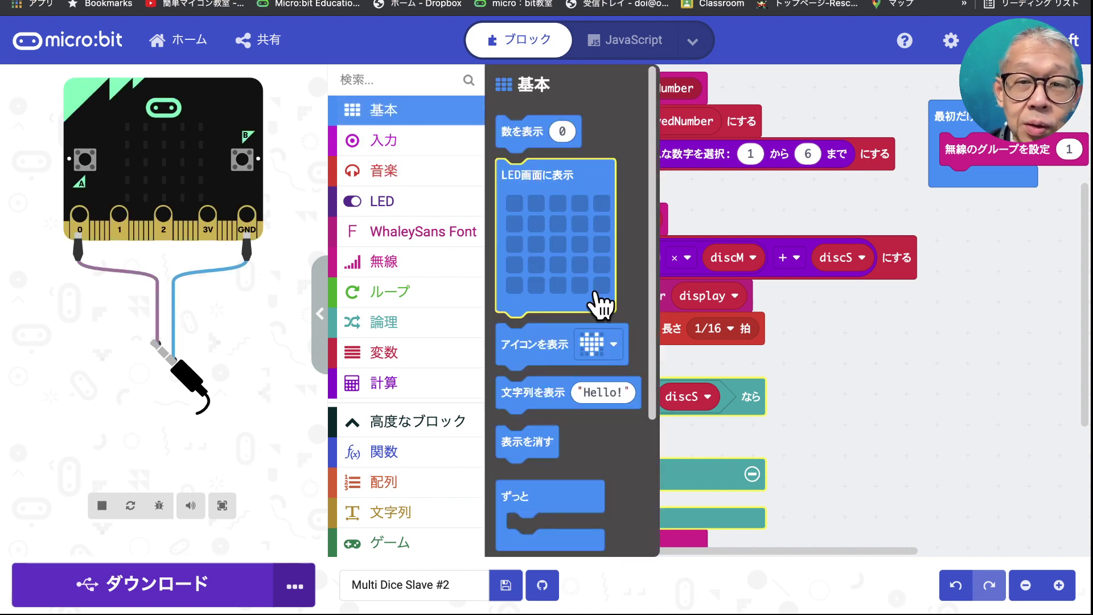
left_click_drag(572, 348, 551, 498)
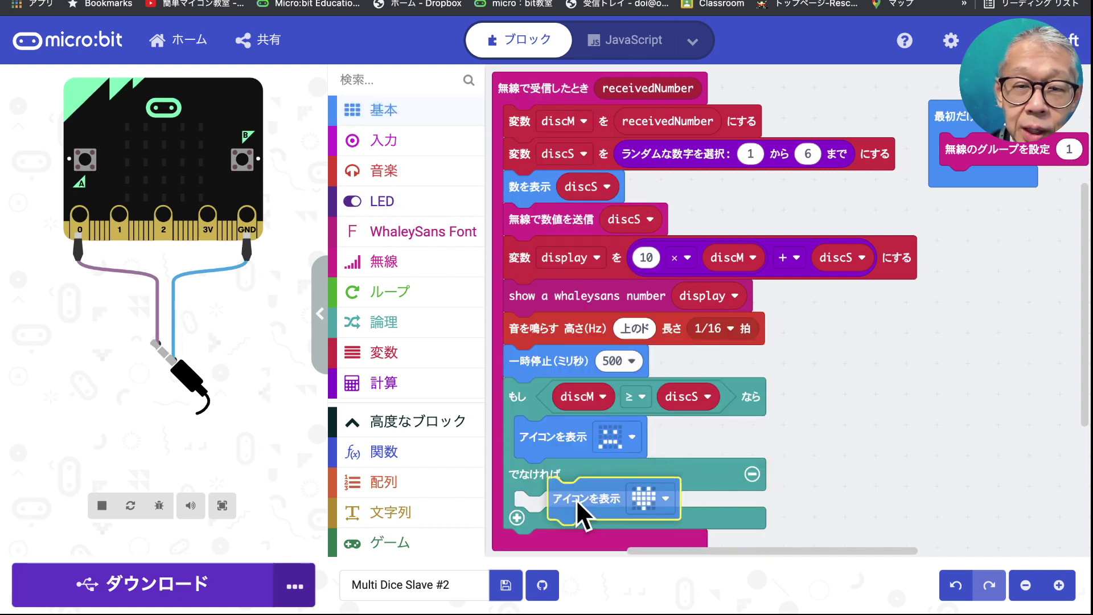
left_click(612, 511)
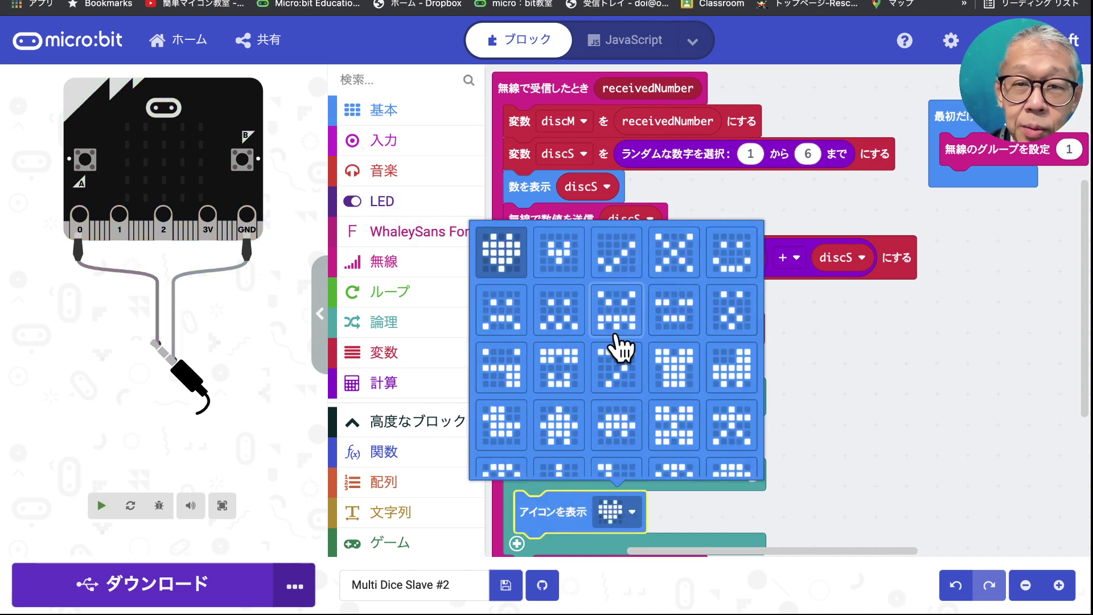
left_click(732, 260)
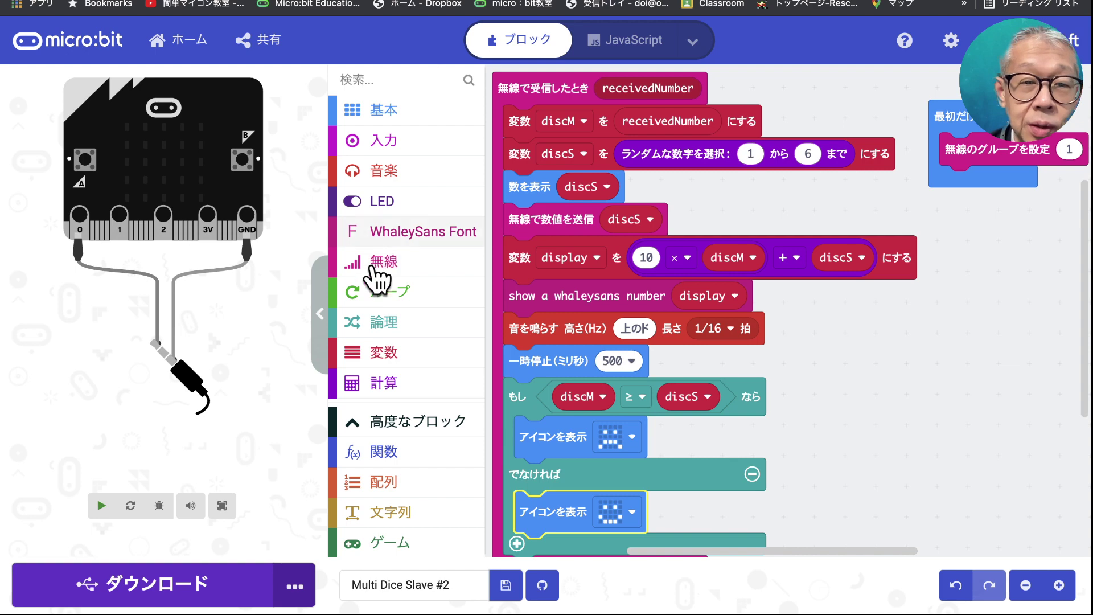
left_click(161, 41)
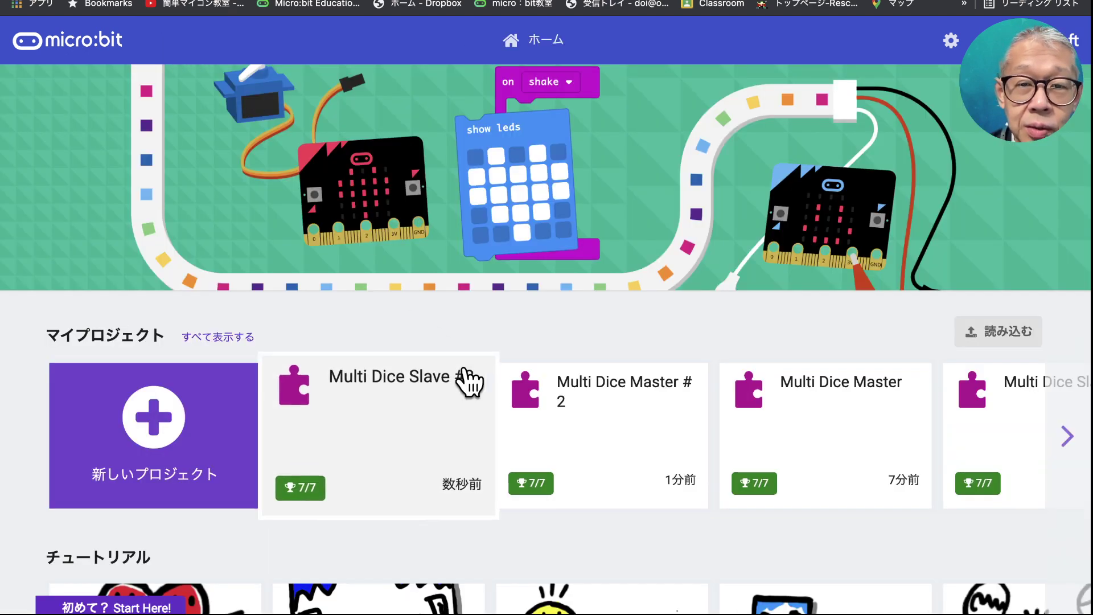
- Open Master #2 and add an else branch showing the happy face to its discS ≥ discM check
left_click(636, 413)
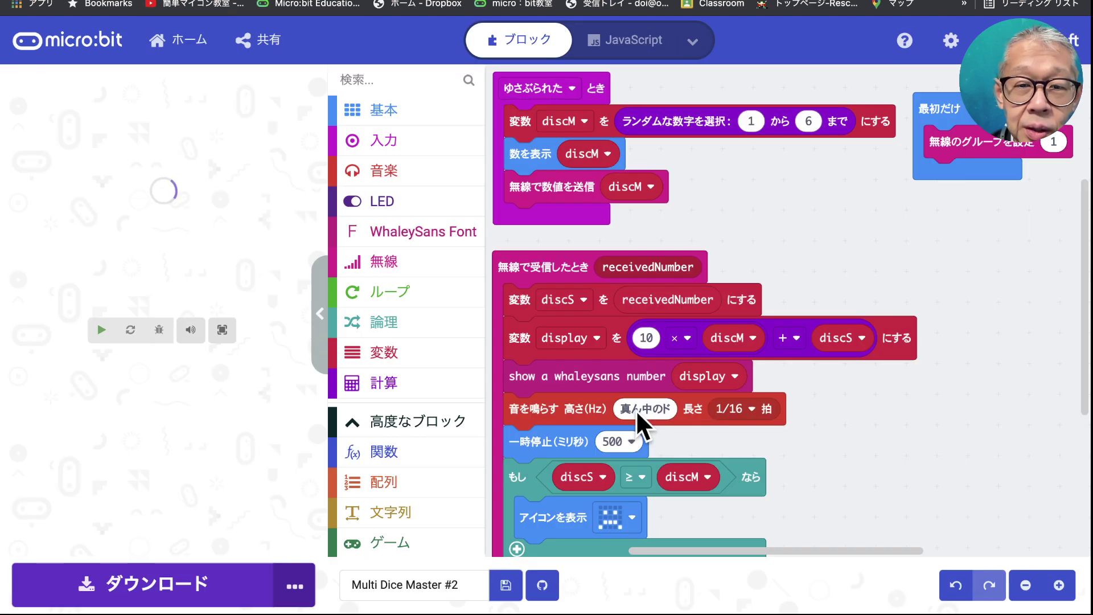
scroll(649, 452, "down", 2)
scroll(651, 450, "down", 2)
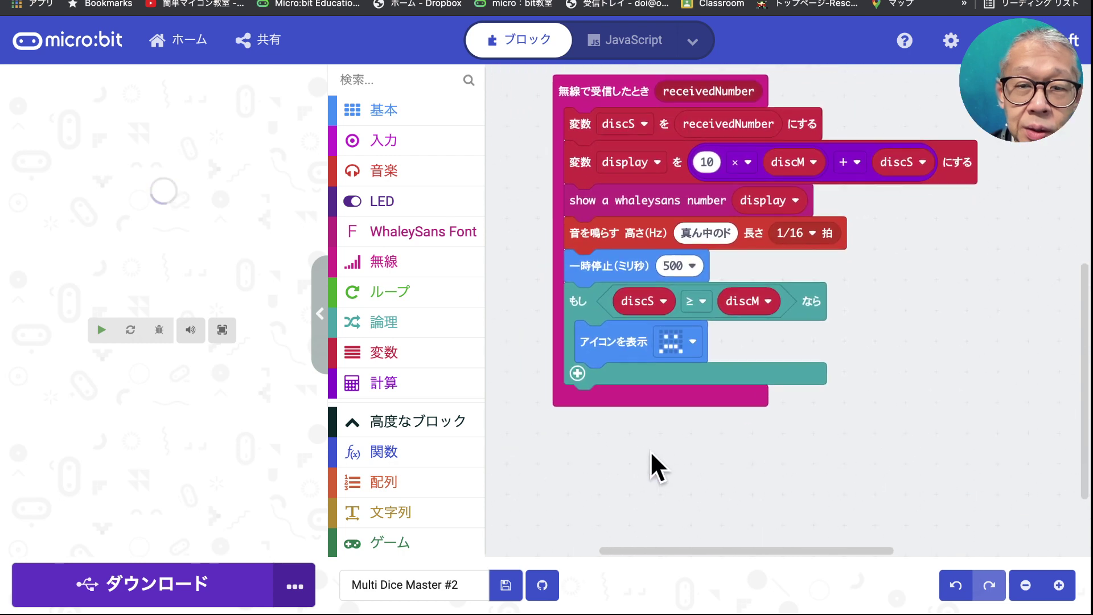
left_click(582, 373)
left_click(401, 114)
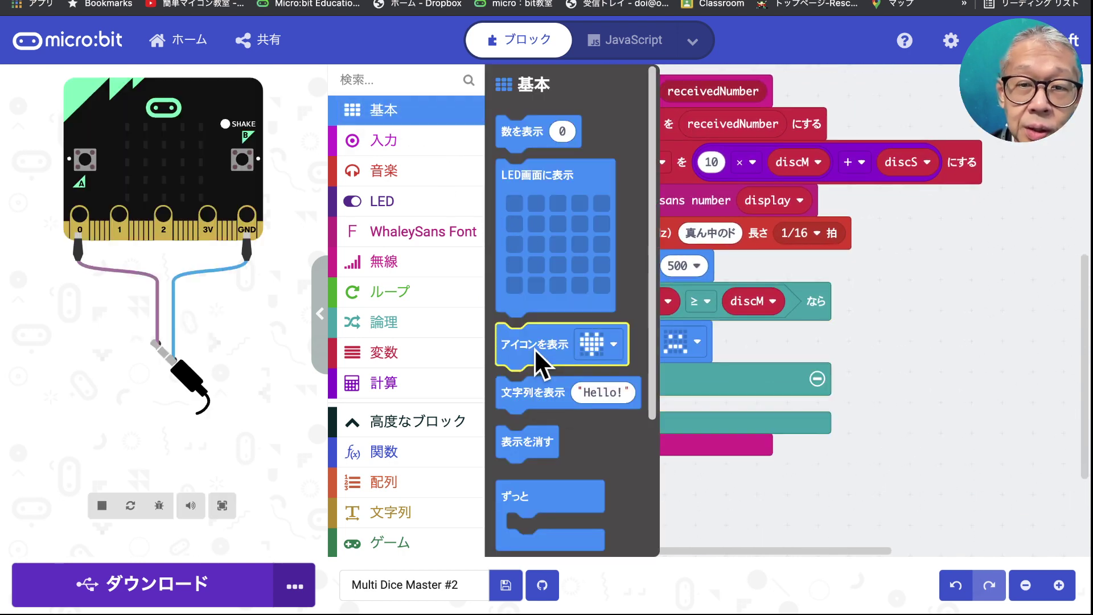
left_click_drag(534, 347, 618, 420)
left_click(687, 419)
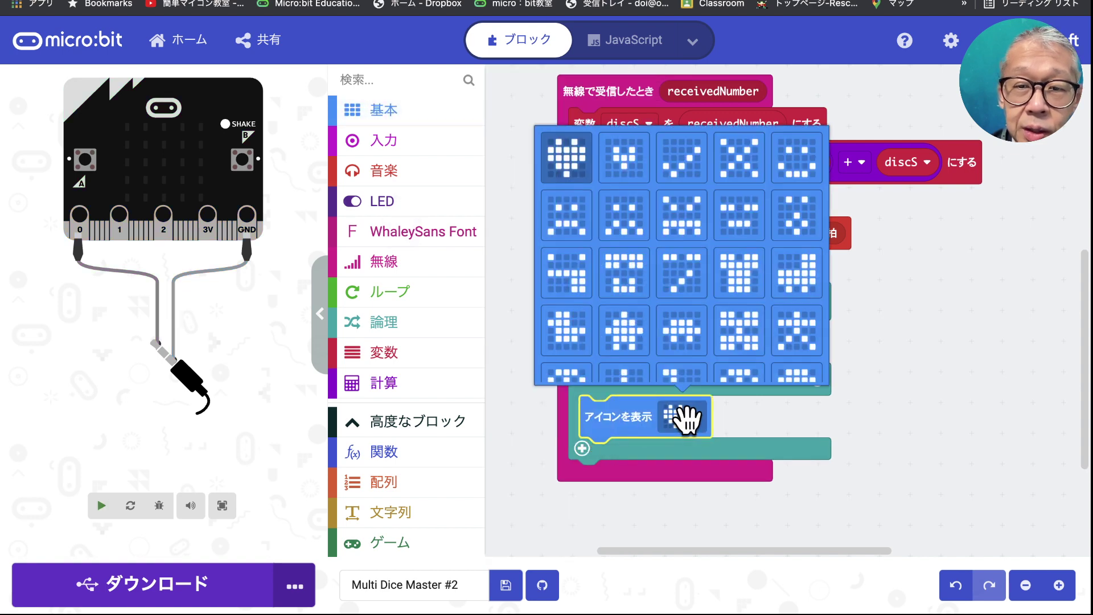
left_click(798, 159)
left_click(910, 390)
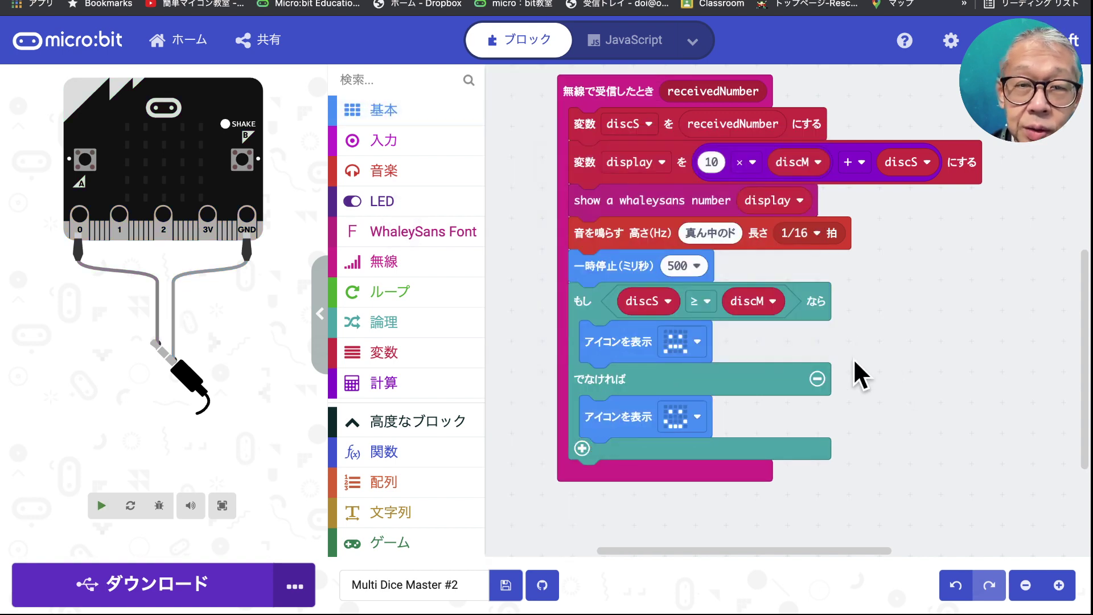
left_click(191, 38)
- Reopen Multi Editors from Radio Games and load Master #2 on the left, Slave #2 on the right
scroll(322, 271, "down", 3)
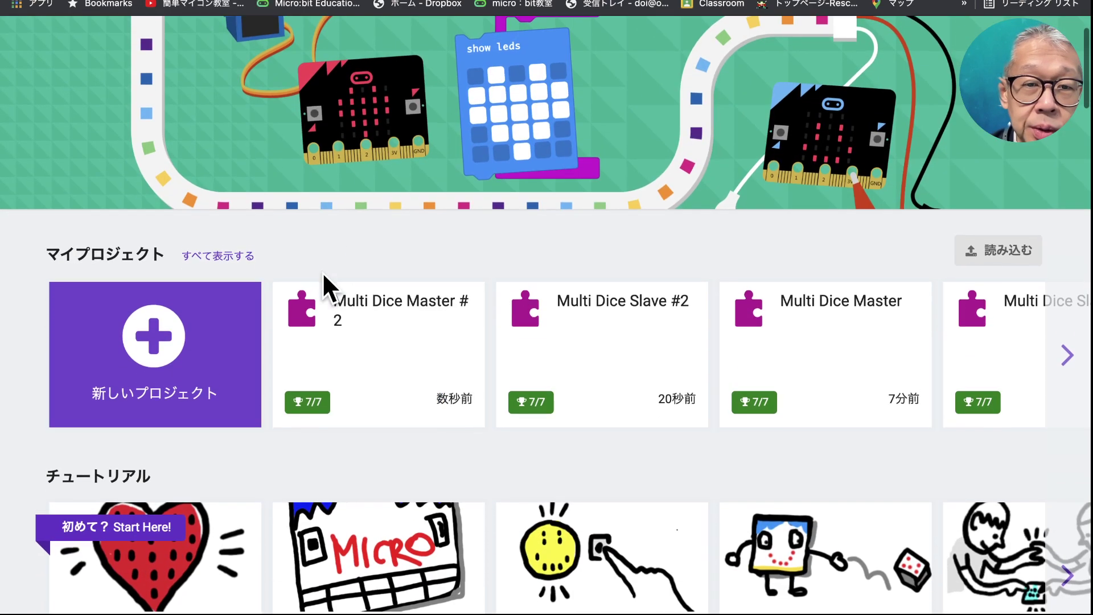
scroll(346, 403, "down", 5)
scroll(347, 403, "down", 3)
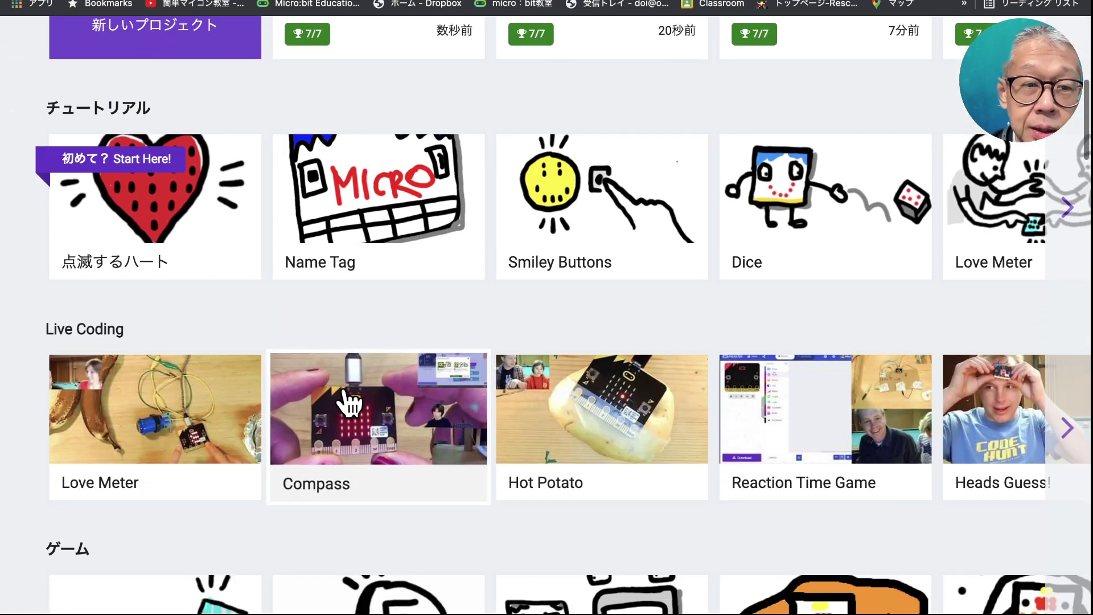
scroll(344, 405, "down", 3)
scroll(296, 401, "down", 4)
left_click(185, 450)
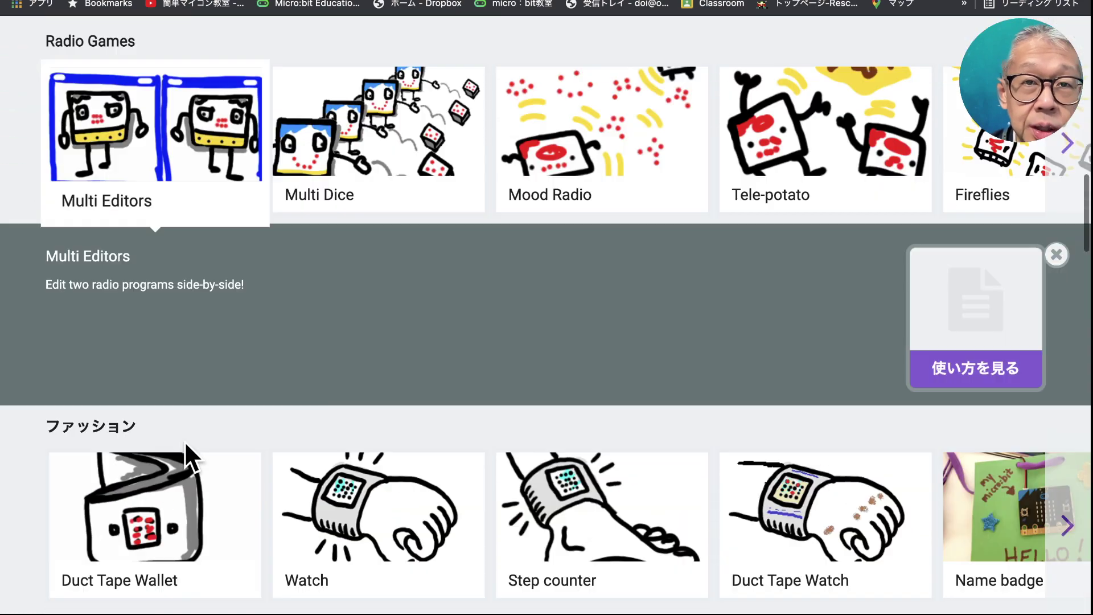
left_click(1001, 324)
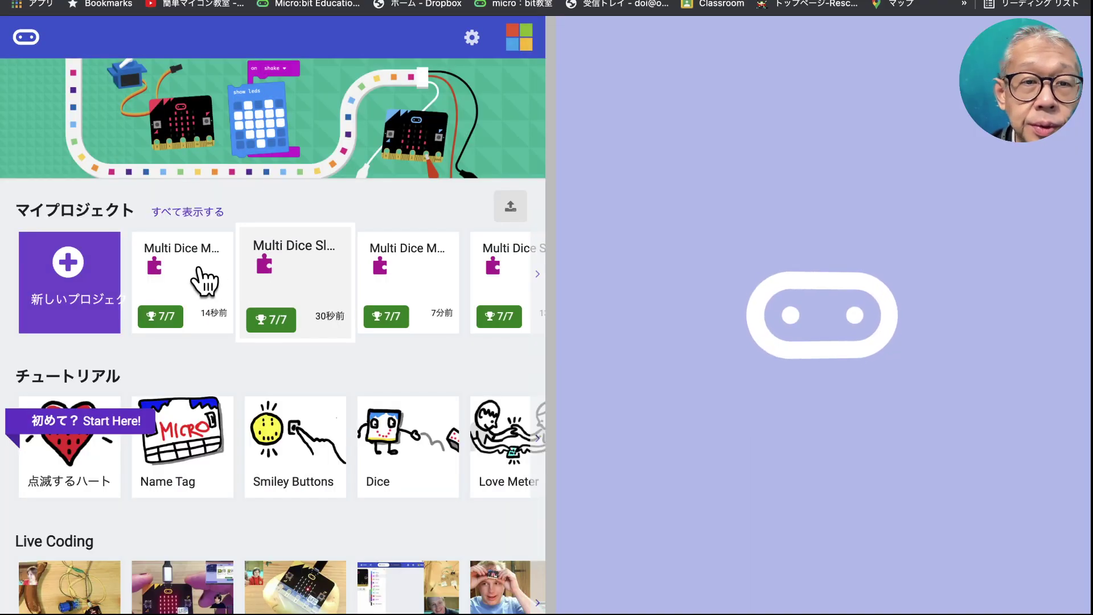
left_click(212, 280)
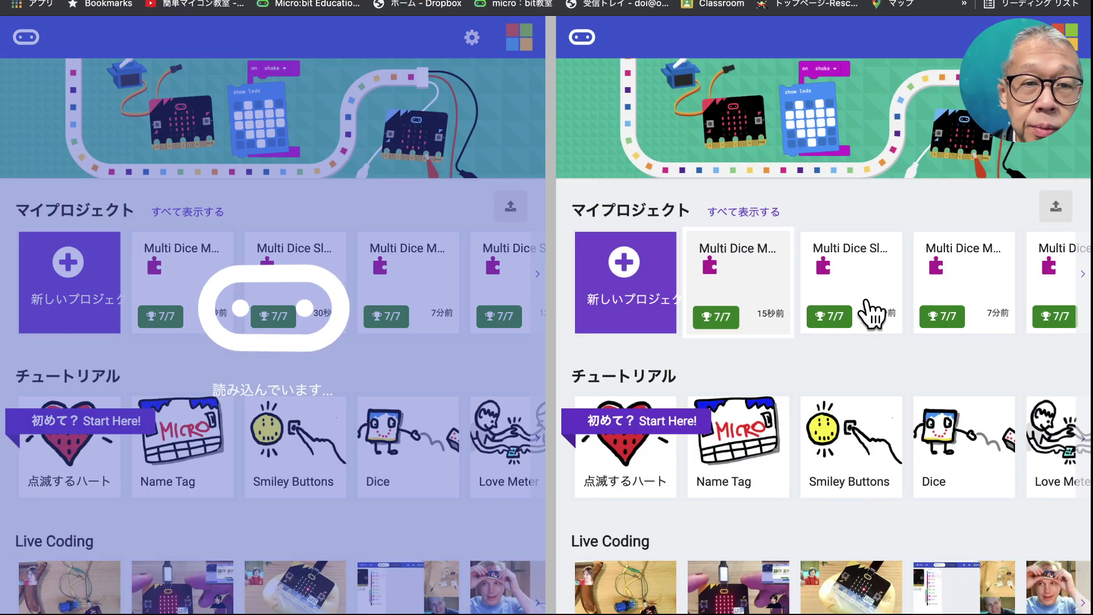
left_click(871, 279)
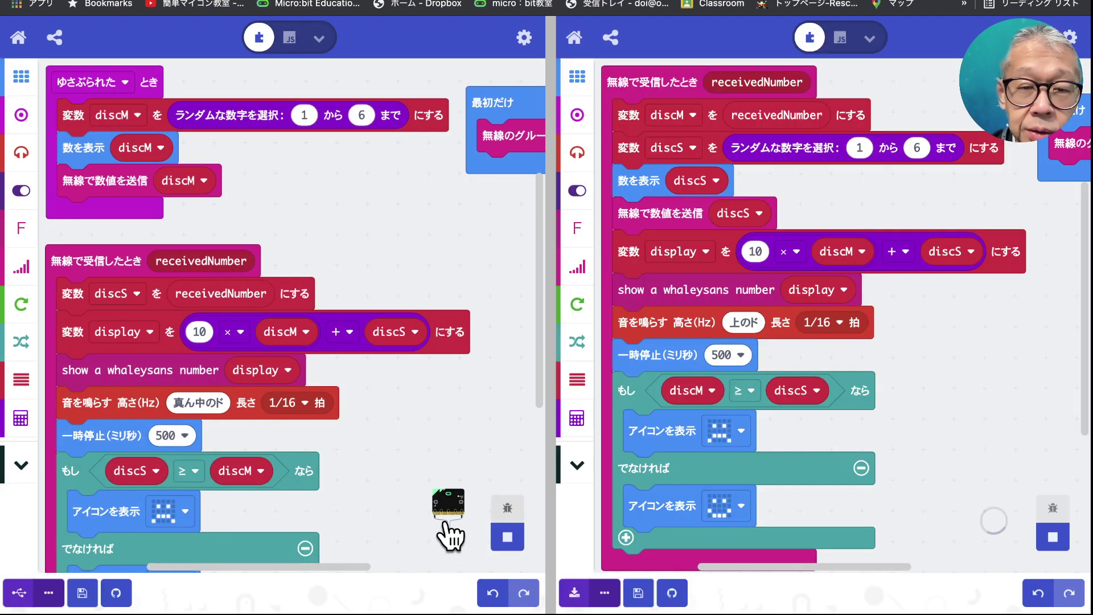
- Enlarge both simulators, shake the Master board twice, then switch the left pane back to blocks
left_click(448, 527)
left_click(996, 519)
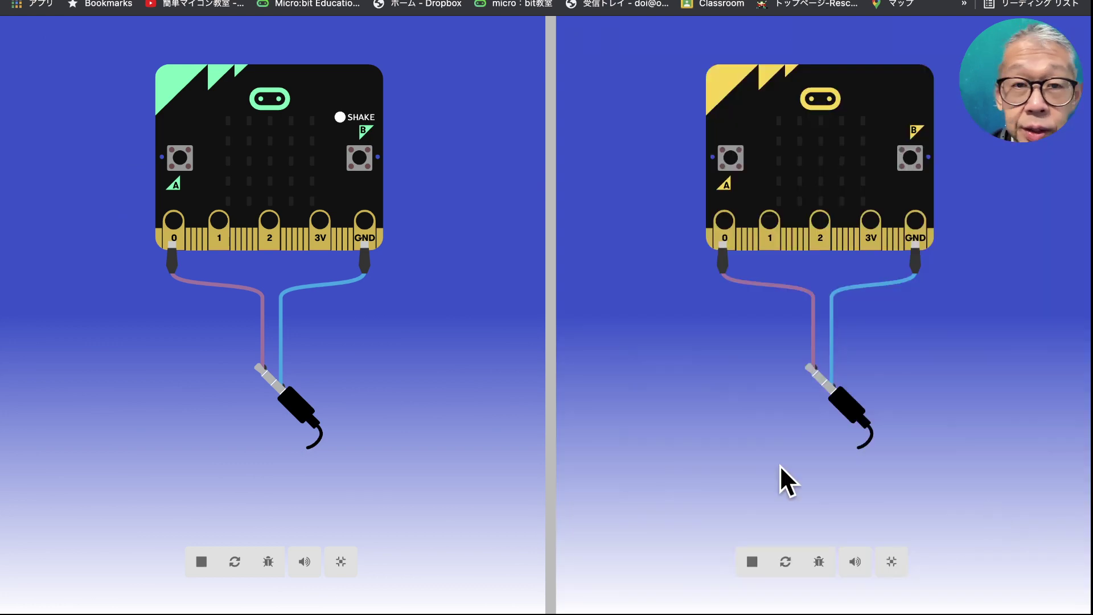
left_click(335, 131)
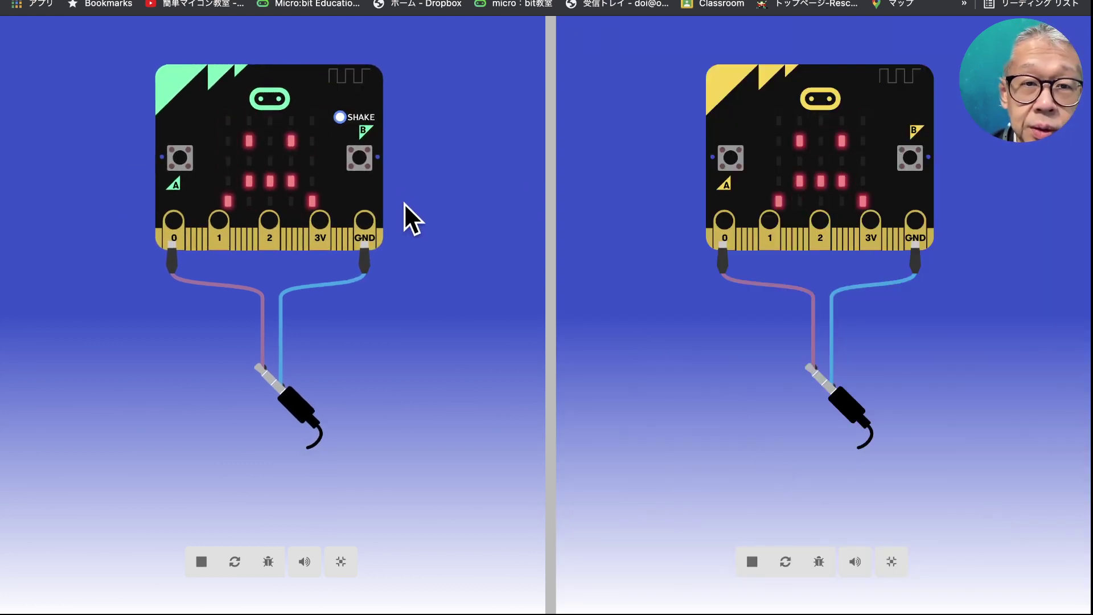
left_click(335, 132)
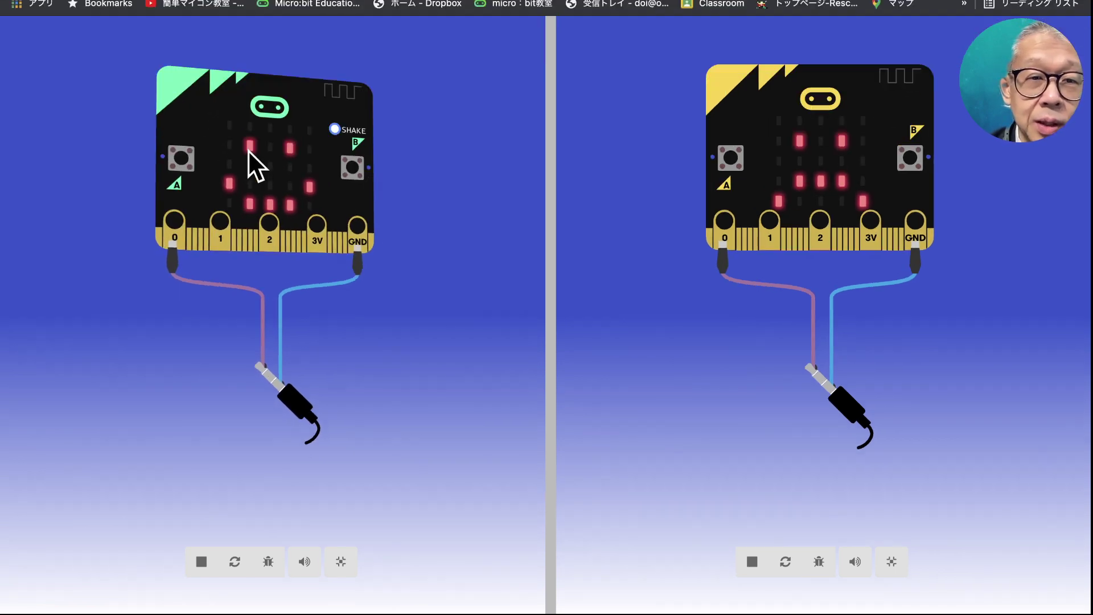
left_click(341, 562)
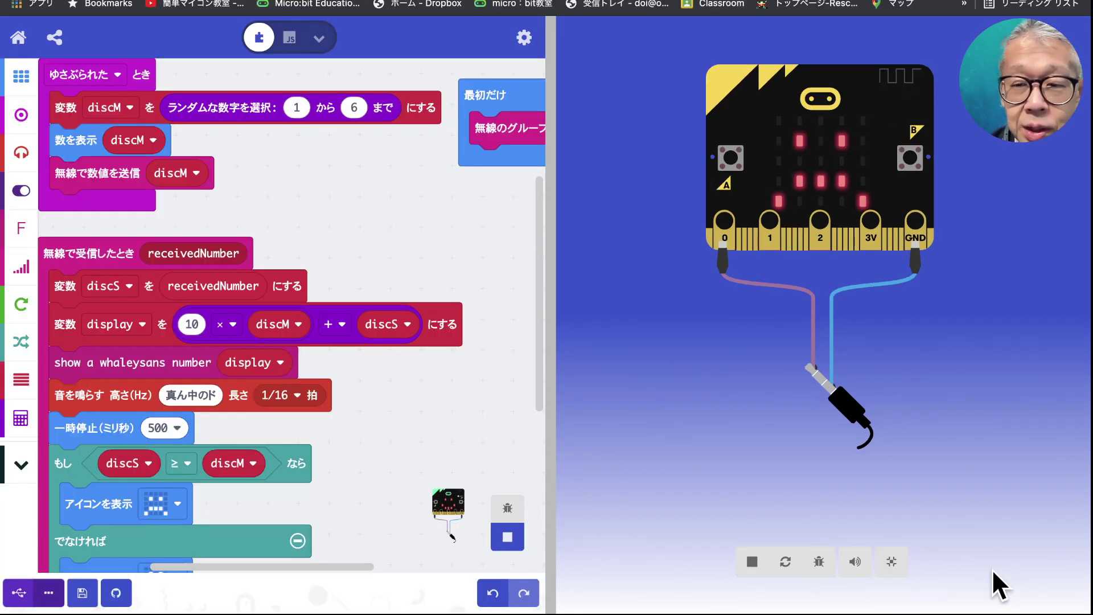
- Restore the right pane from full-size simulator to Slave #2's block code beside Master #2
left_click(892, 561)
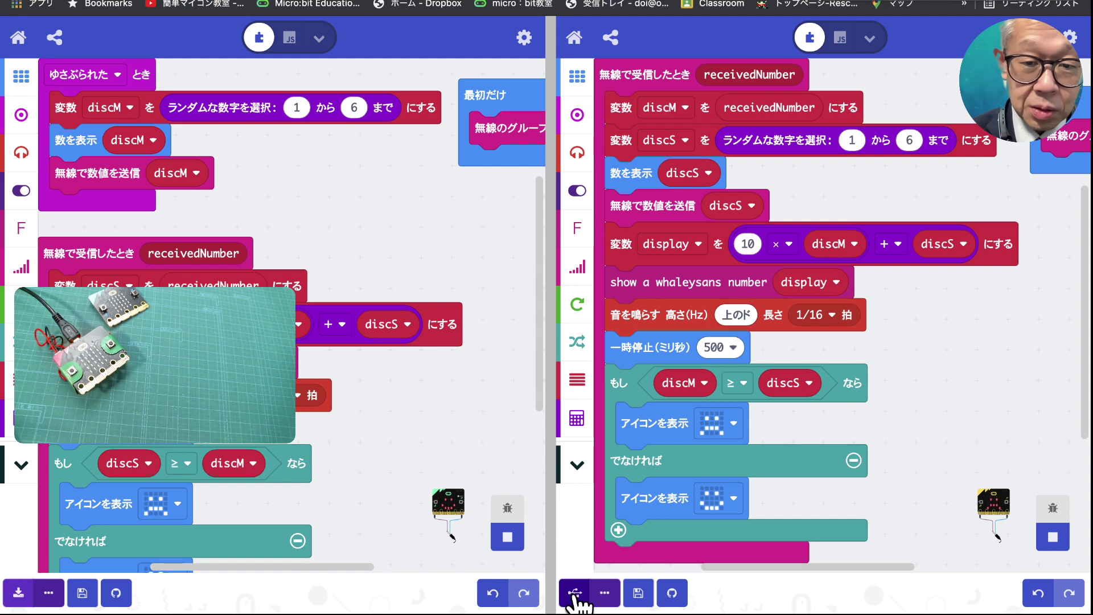
- Flash the Multi Dice Slave #2 program from the right pane onto a real micro:bit
left_click(575, 595)
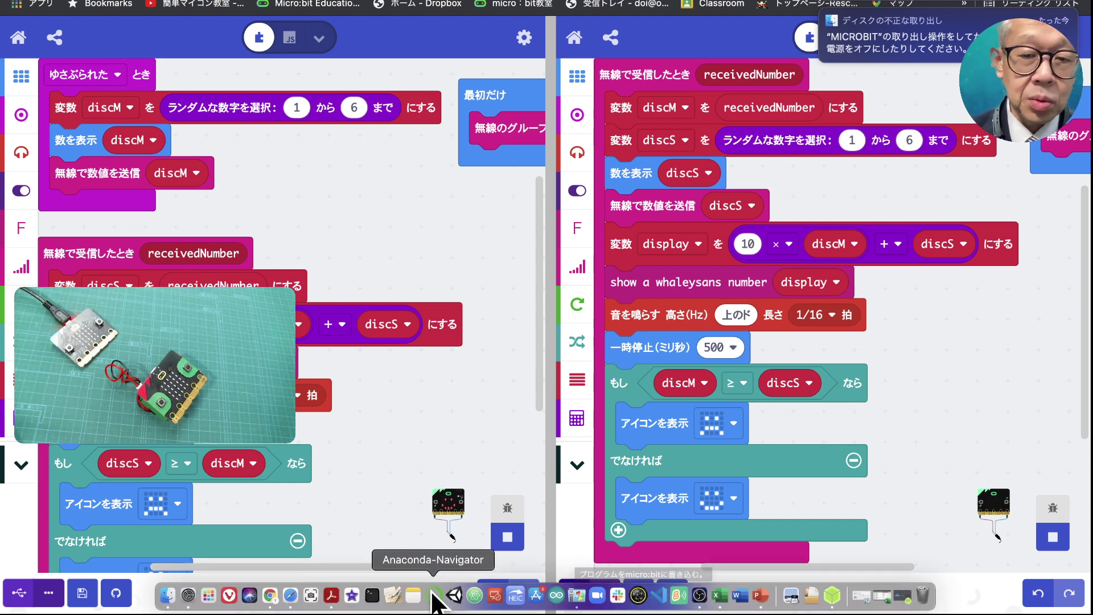
- Flash the Multi Dice Master #2 program from the left pane onto the second micro:bit
left_click(18, 595)
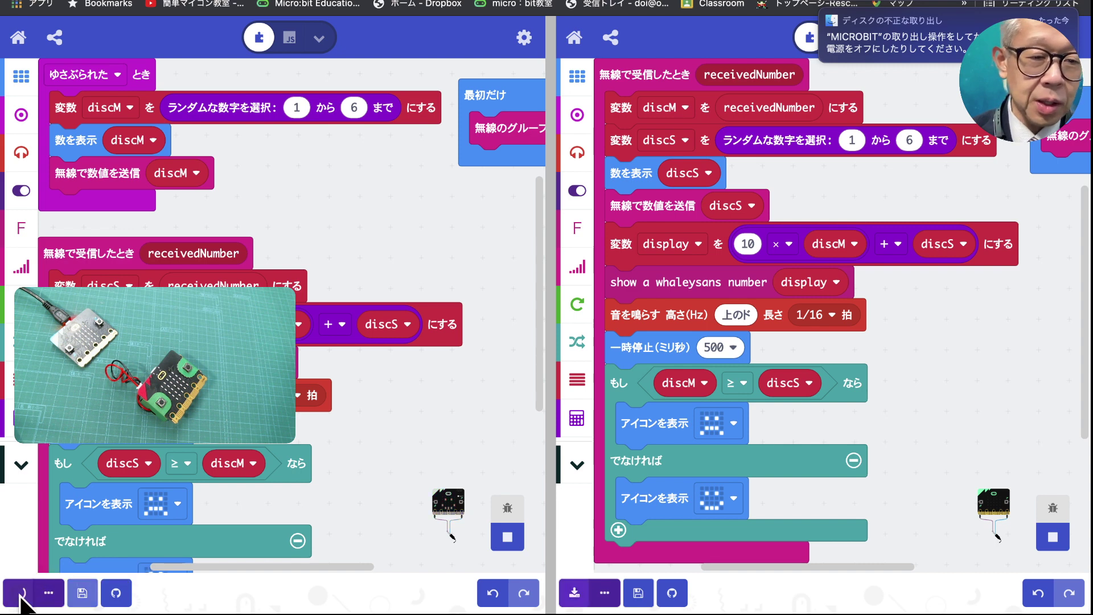